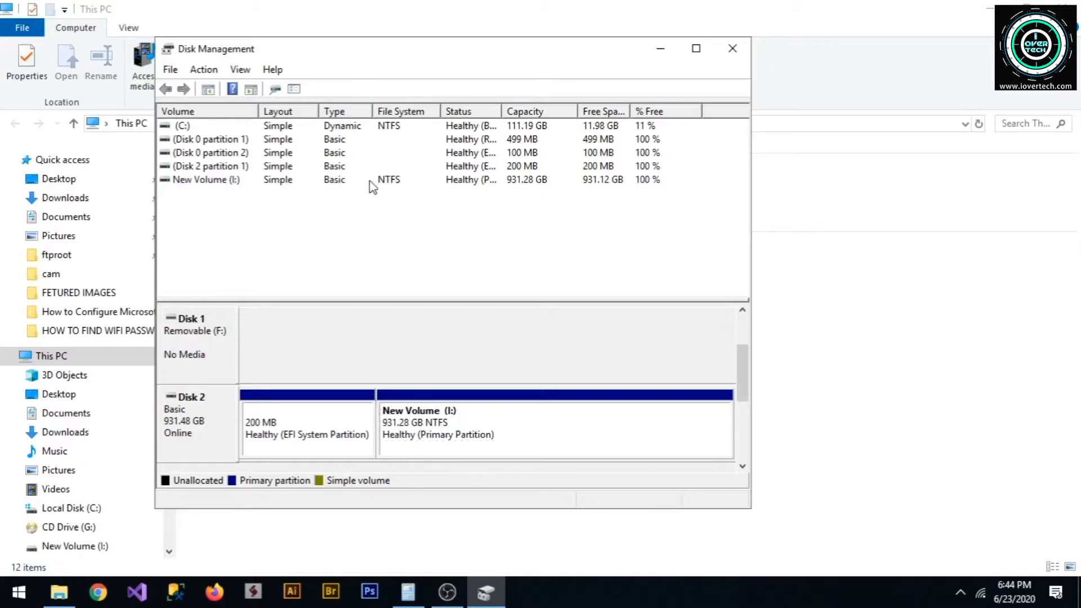
Delete the New Volume (I:) partition from Disk 2 and accept the data-loss confirmation
left_click(208, 183)
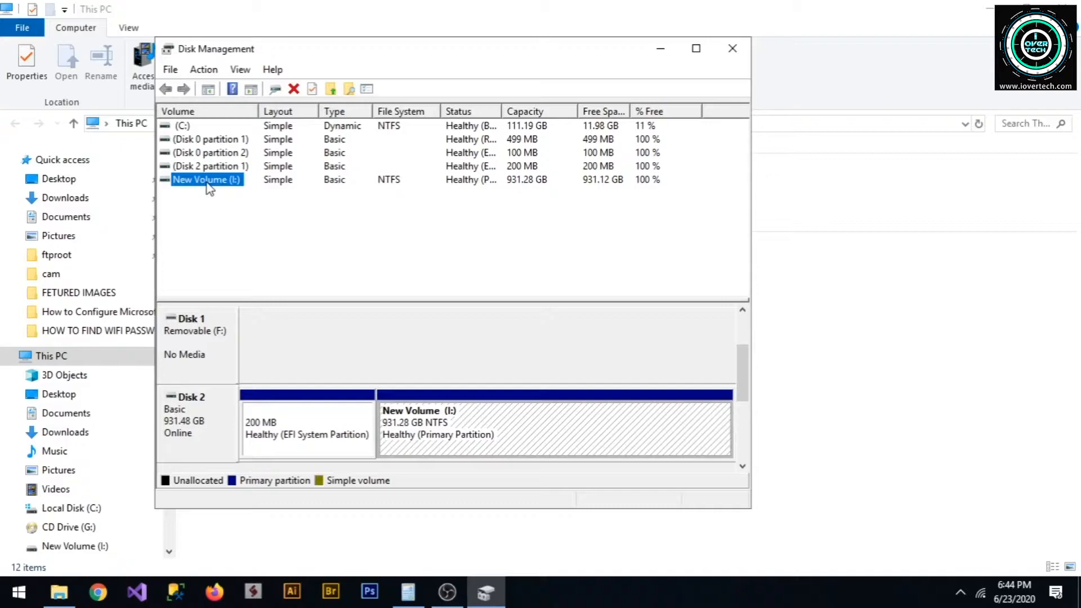
right_click(207, 184)
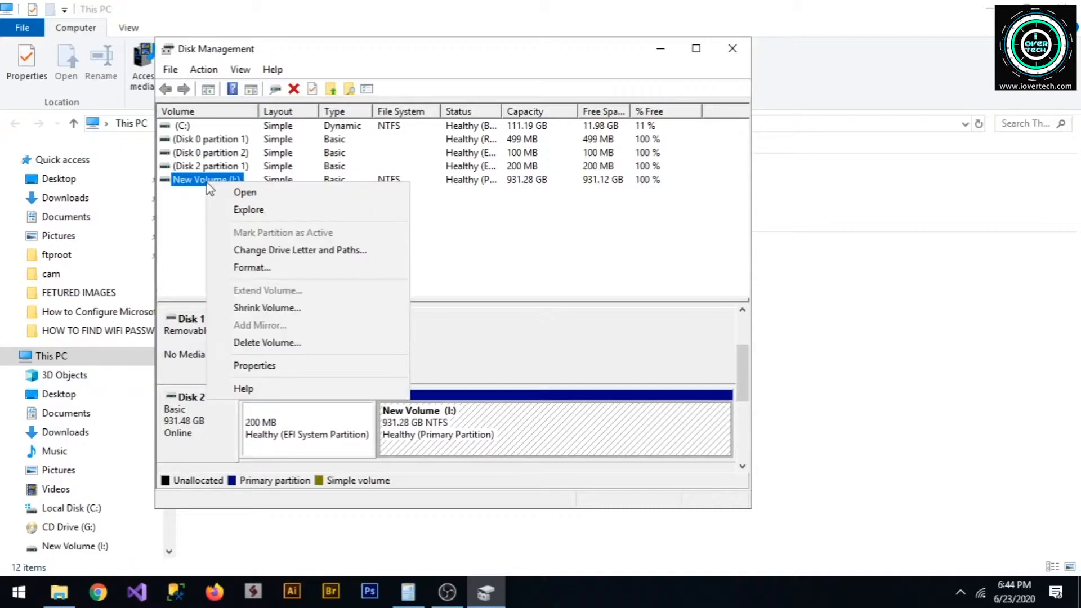
left_click(279, 342)
left_click(603, 353)
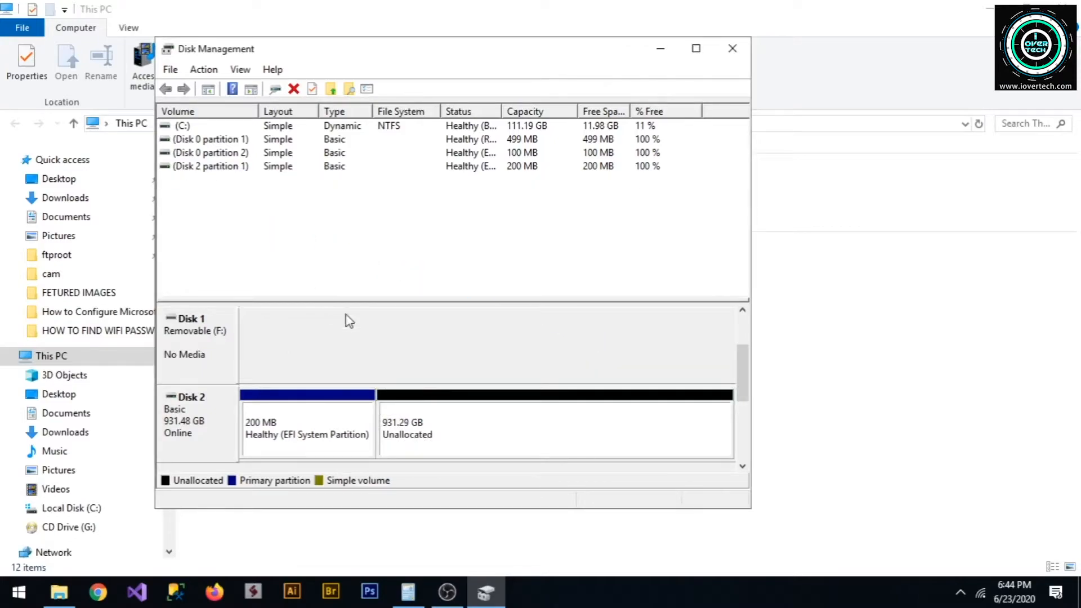
Start a new simple volume on Disk 2's unallocated space, keeping the default size and assigning drive letter J
left_click(459, 428)
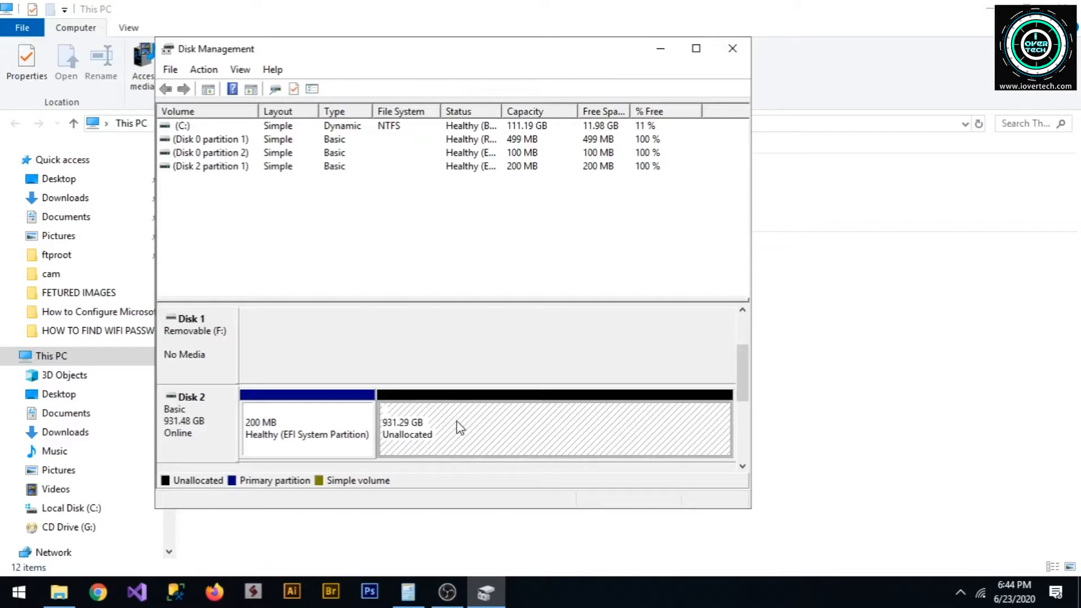
right_click(459, 428)
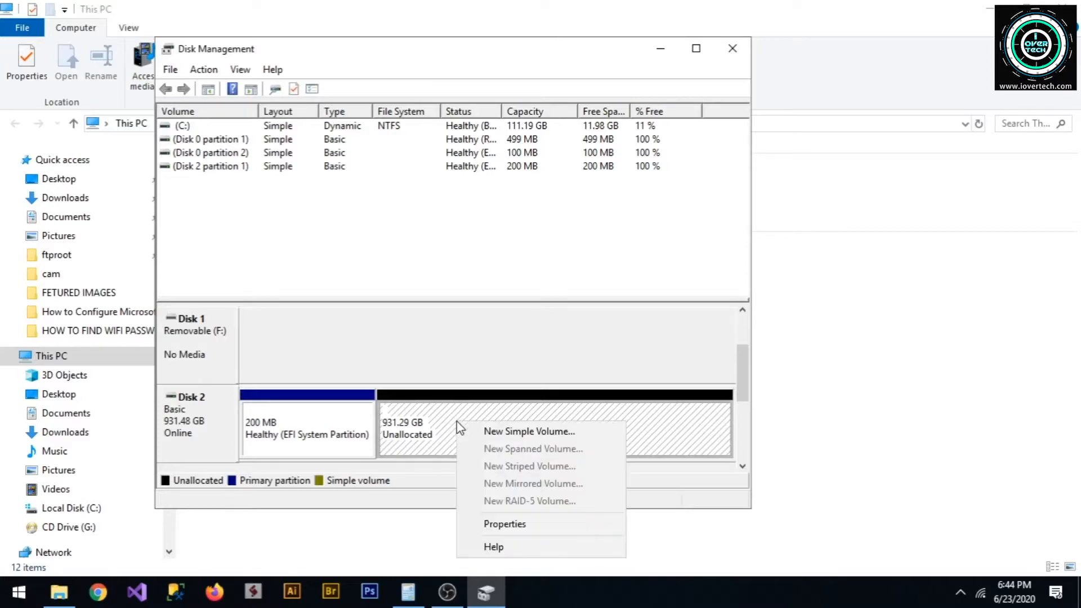
left_click(487, 432)
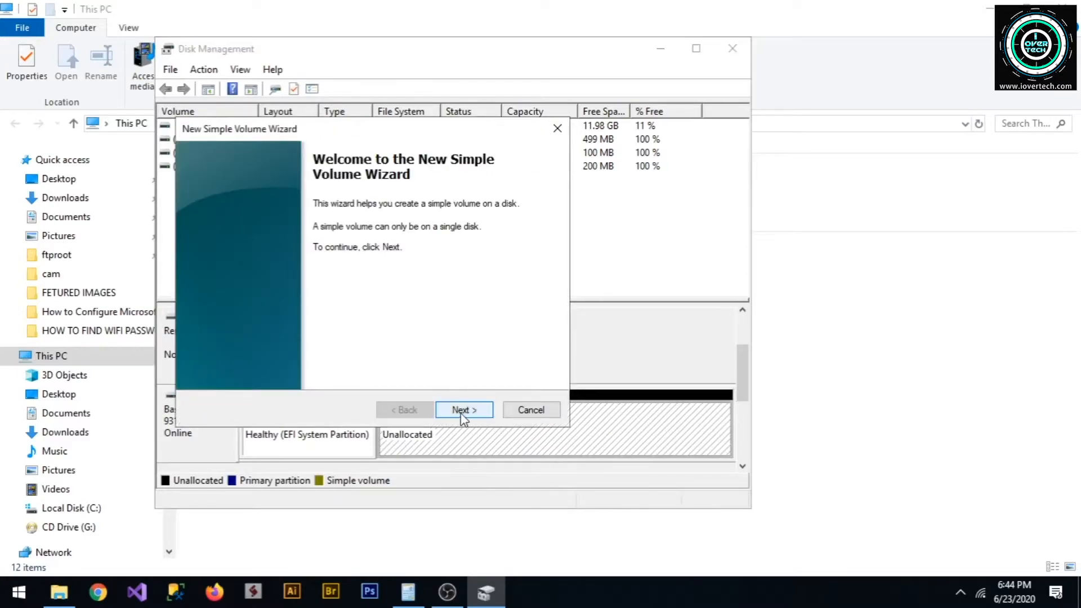
left_click(462, 412)
left_click(461, 407)
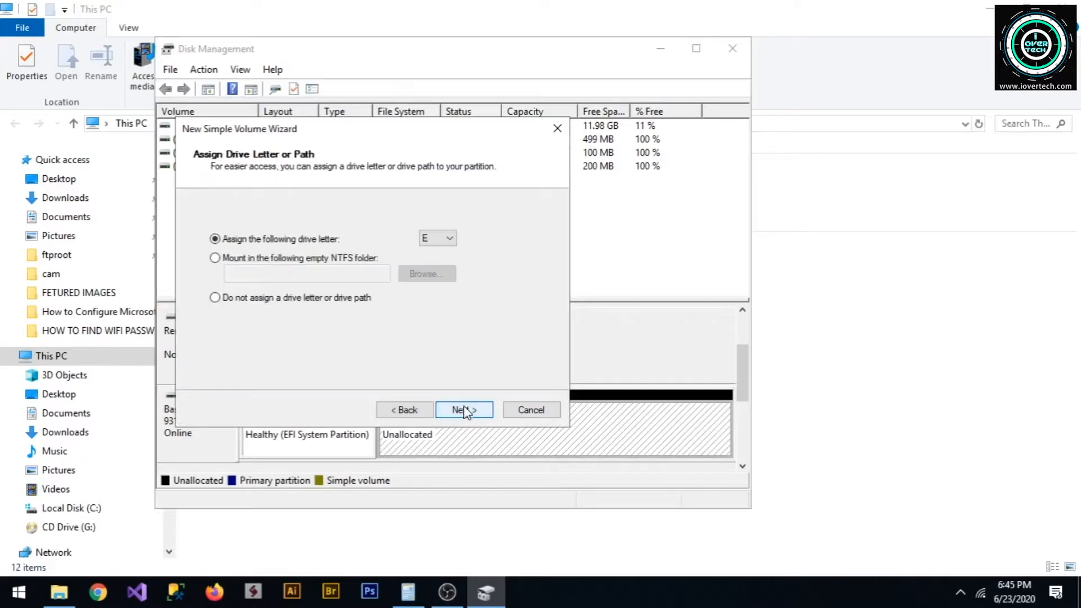
left_click(450, 238)
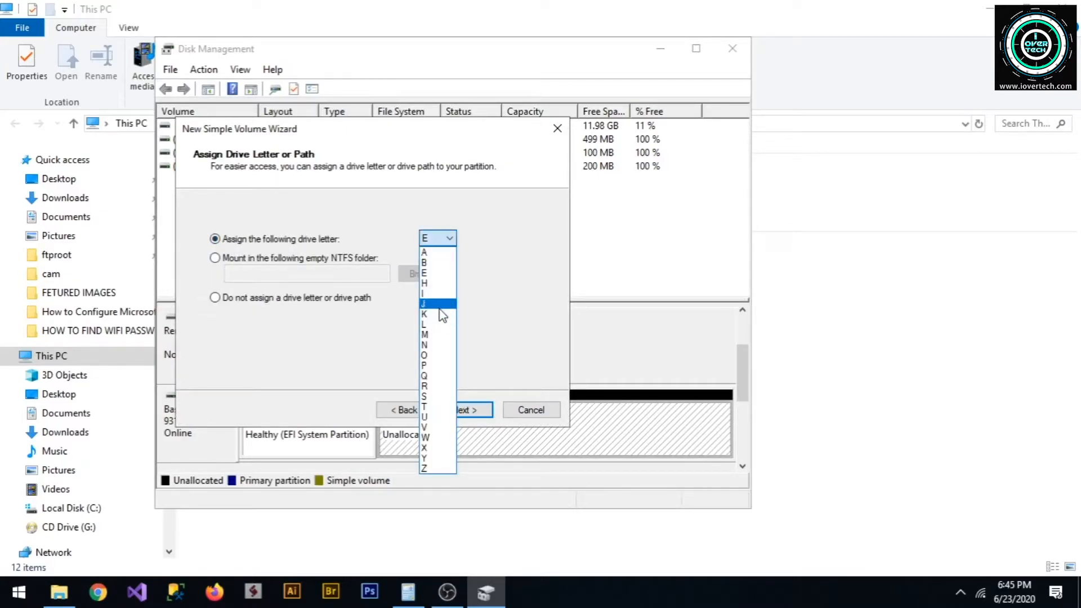
left_click(440, 308)
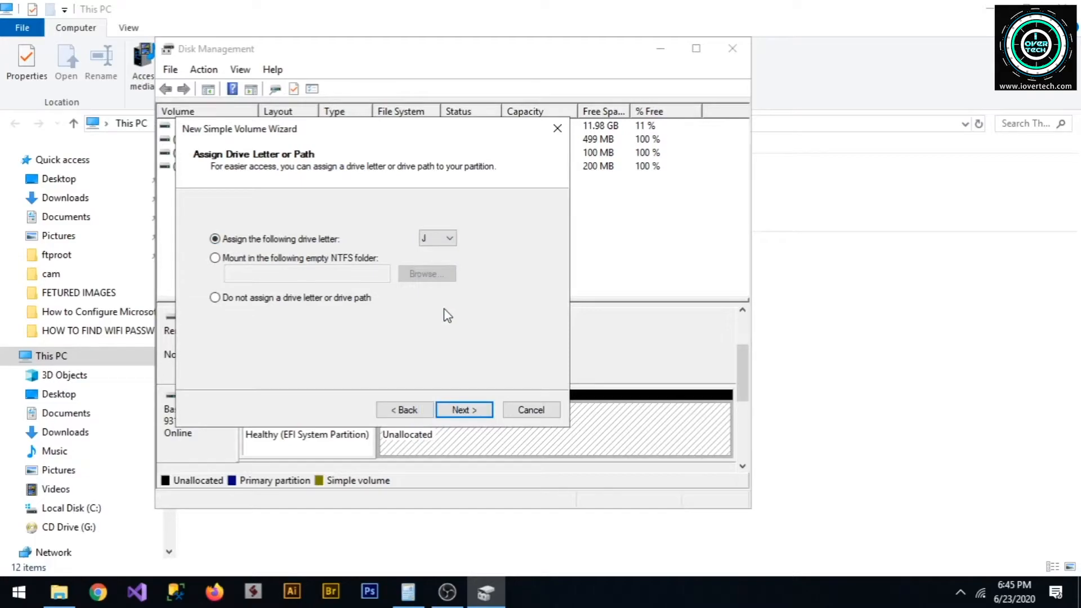
left_click(478, 409)
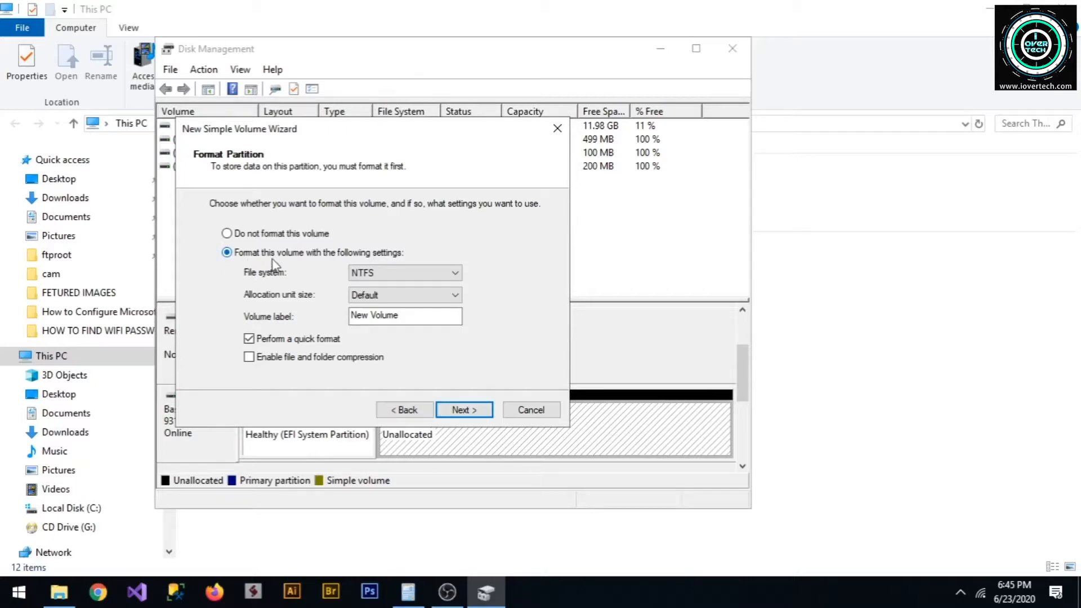
Choose exFAT as the new volume's file system with quick format and finish creating it
left_click(414, 276)
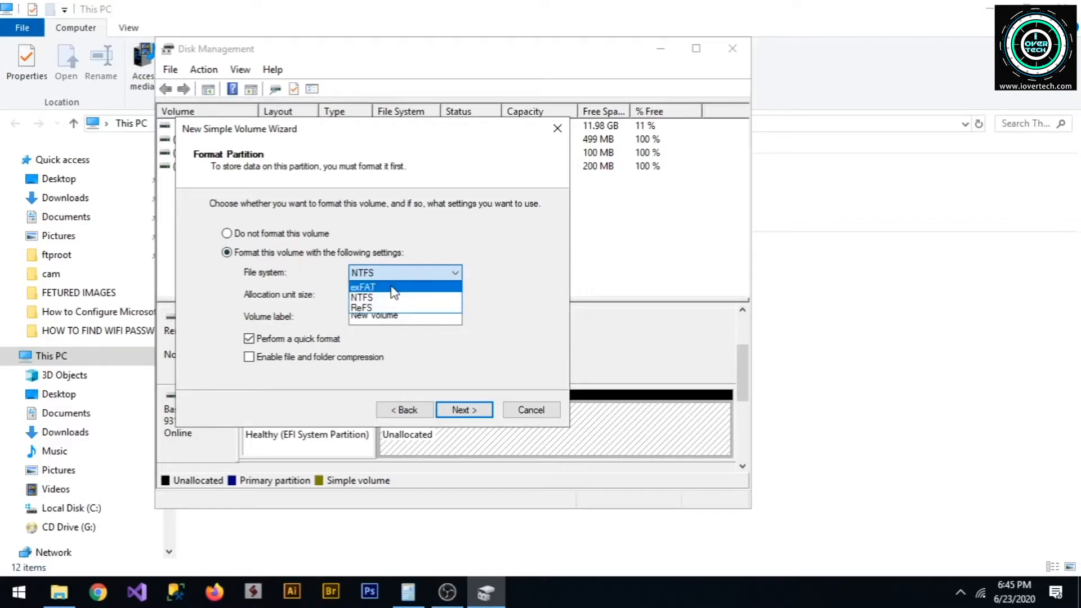
left_click(393, 288)
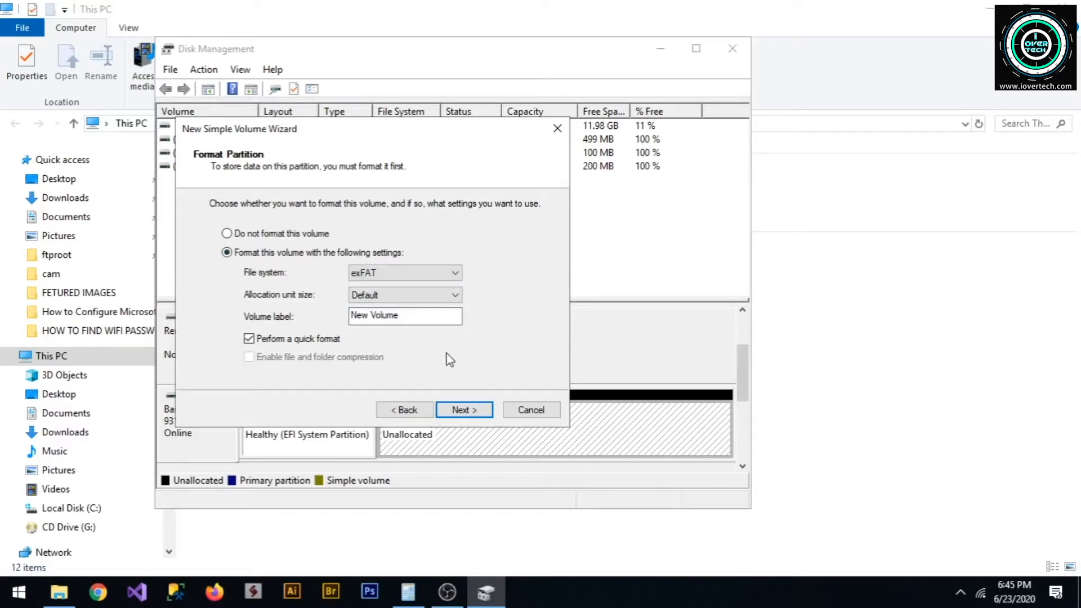
left_click(458, 411)
left_click(462, 410)
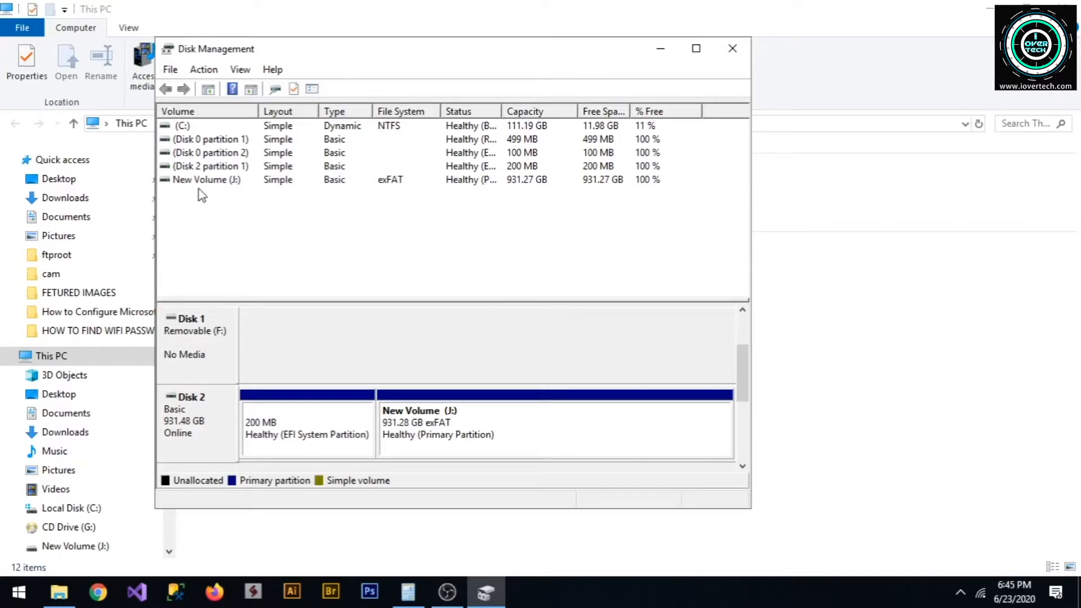
Reformat New Volume (J:) as NTFS with quick format, accept the erase confirmation, and close Disk Management and the This PC window
right_click(212, 183)
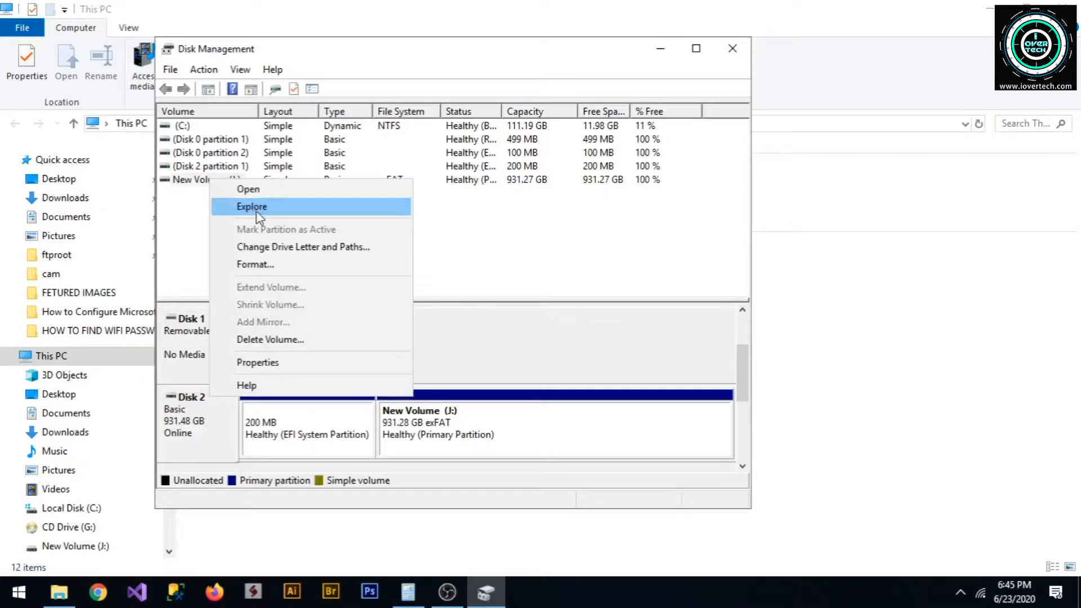
left_click(279, 268)
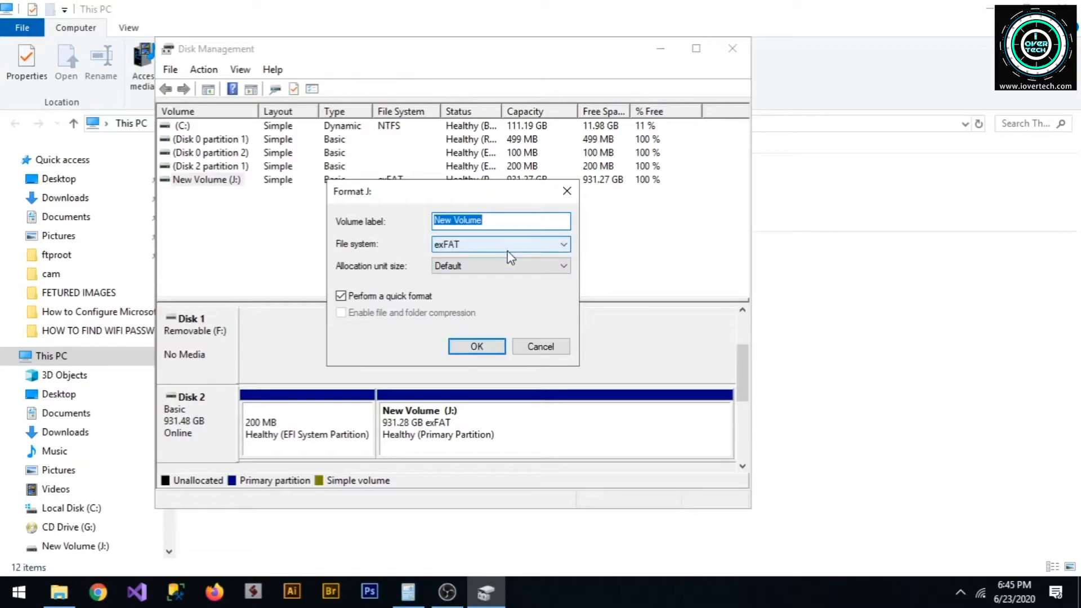
left_click(511, 246)
left_click(485, 258)
left_click(473, 345)
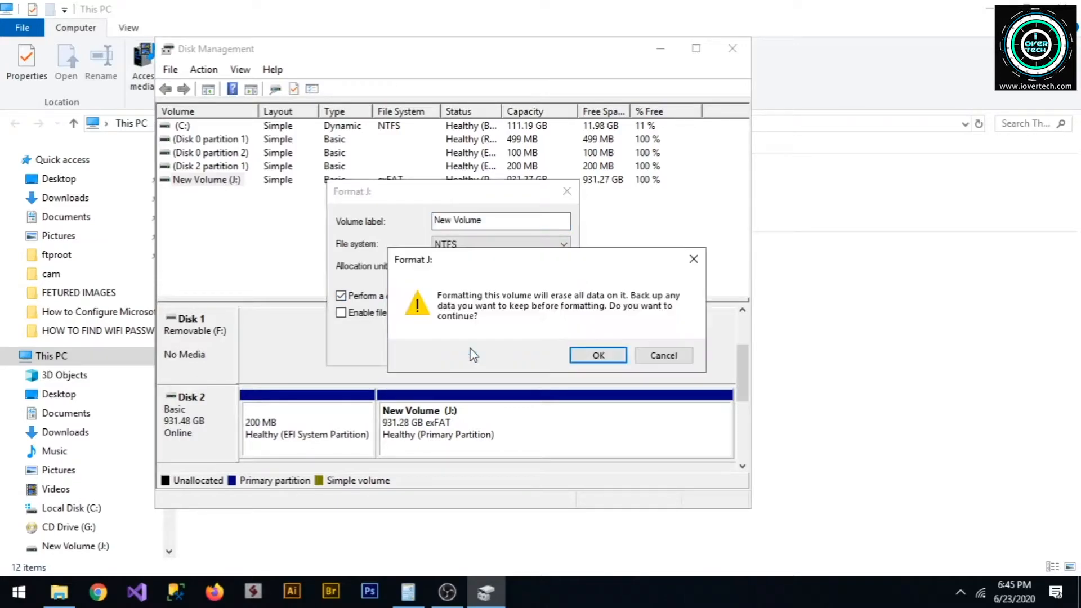
left_click(601, 355)
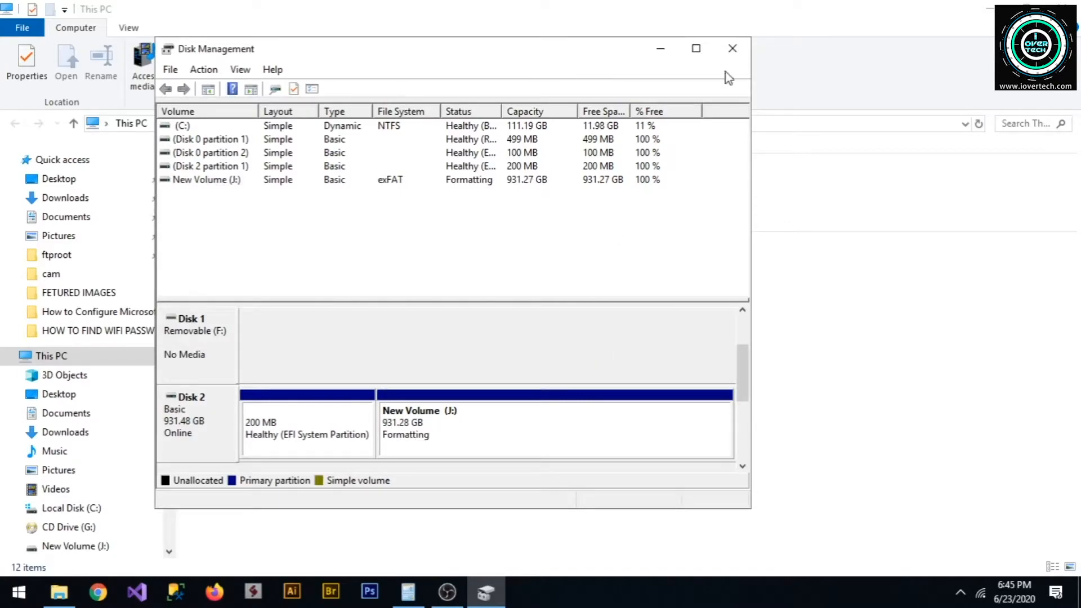
left_click(732, 46)
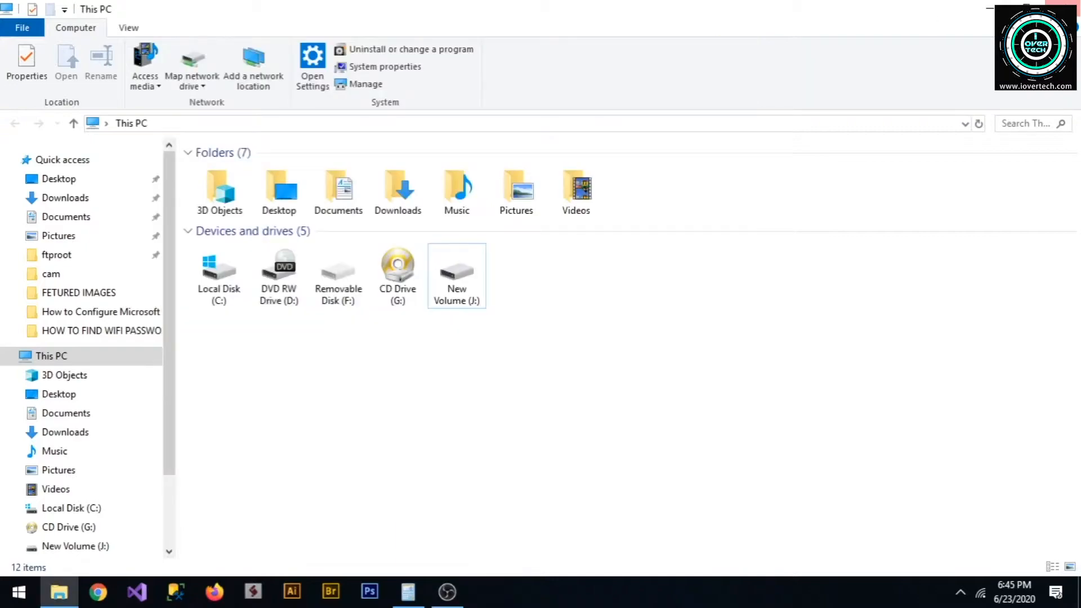
left_click(1065, 7)
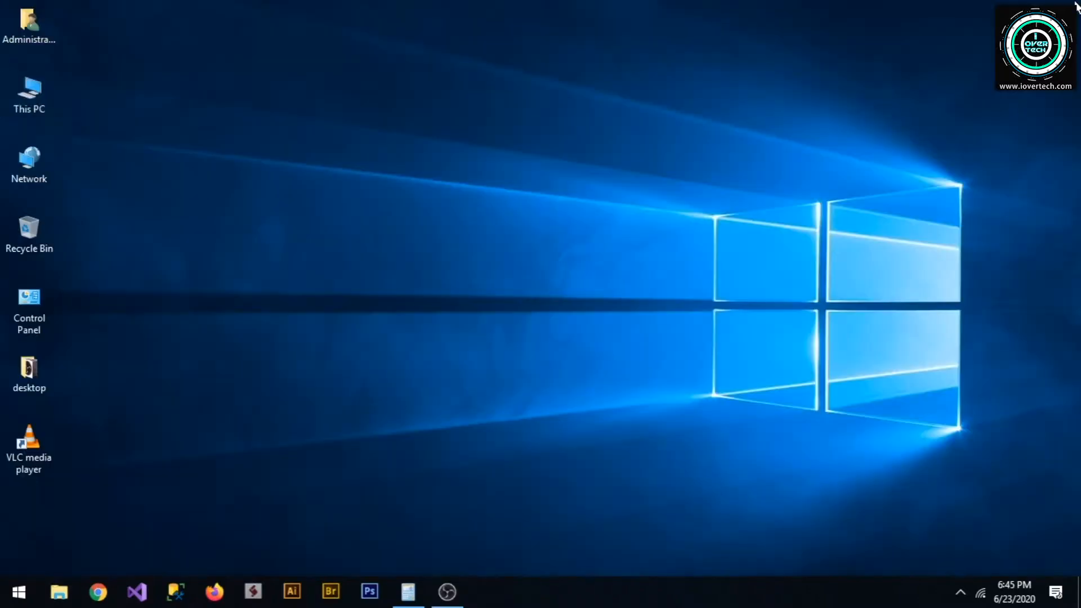
Open New Volume (J:) from This PC and create a folder with the default name in it
double_click(35, 105)
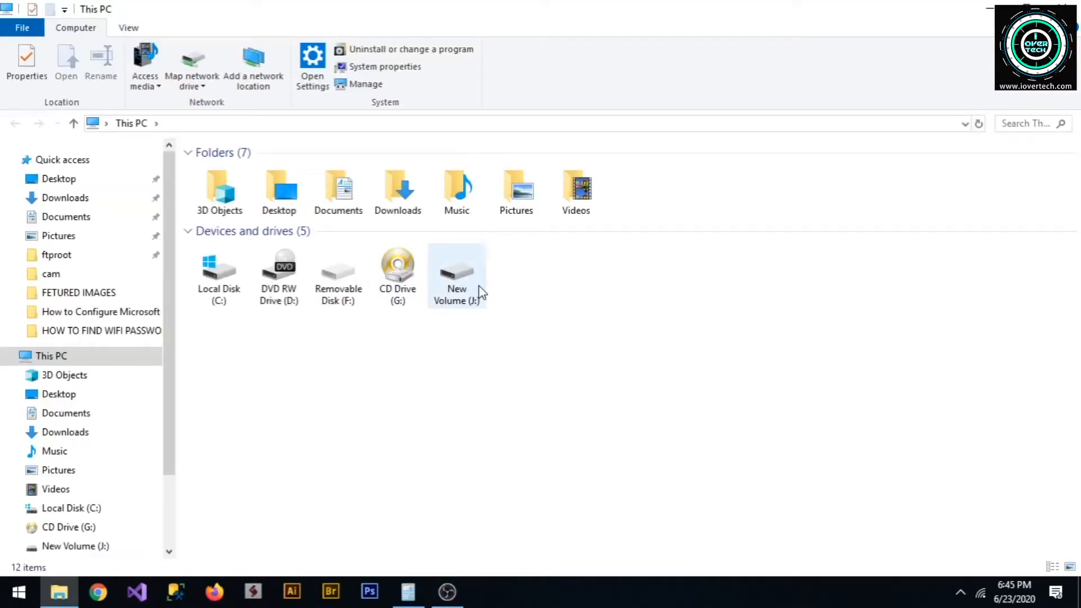
double_click(481, 292)
right_click(431, 239)
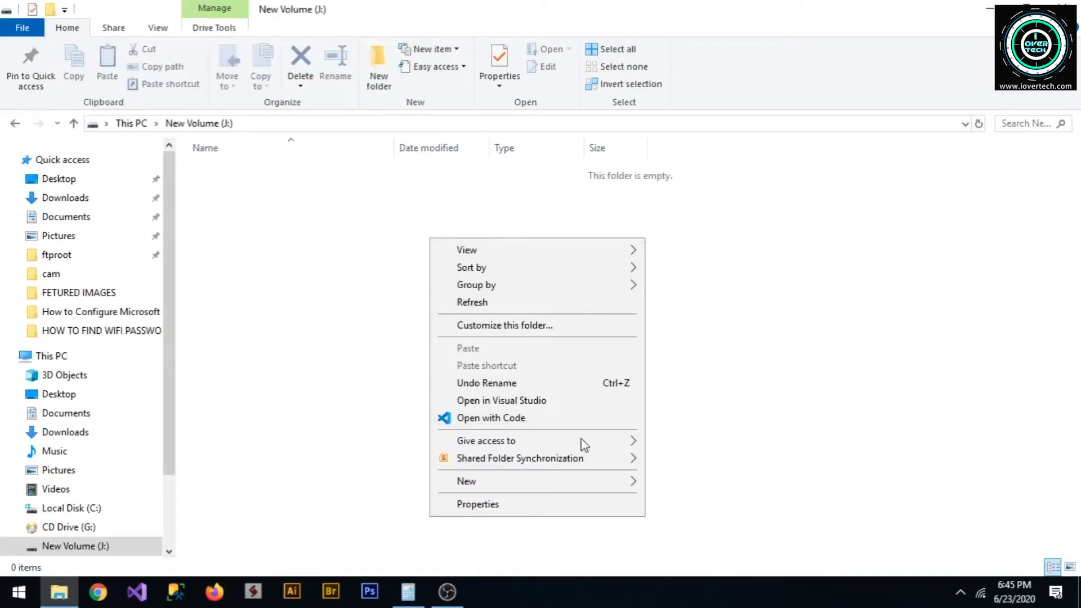
mouse_move(614, 479)
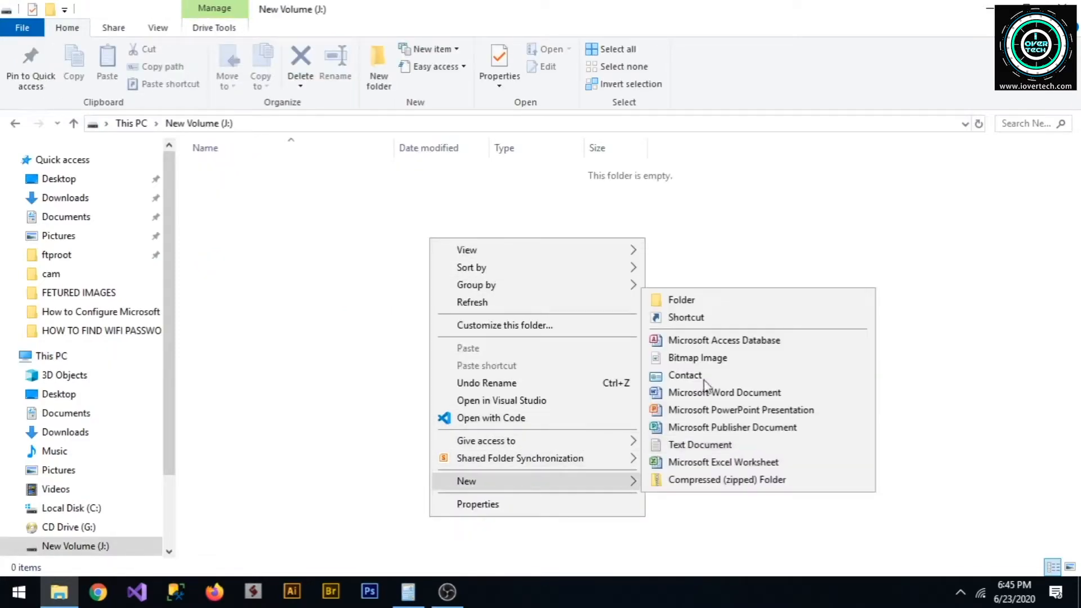
left_click(701, 309)
left_click(269, 208)
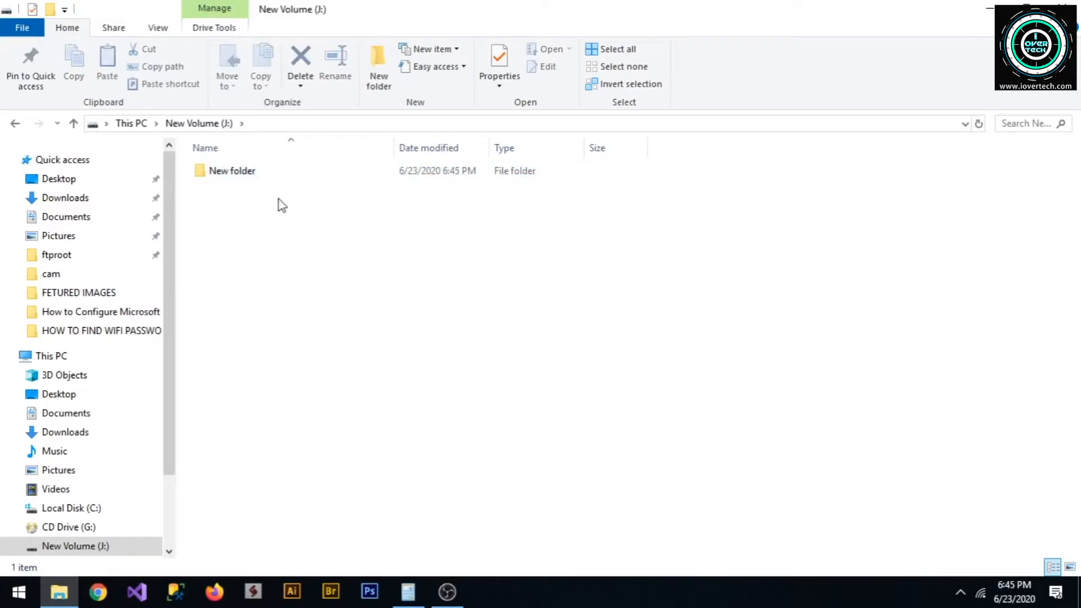
Create a second folder named 2 in New Volume (J:)
right_click(265, 198)
mouse_move(420, 439)
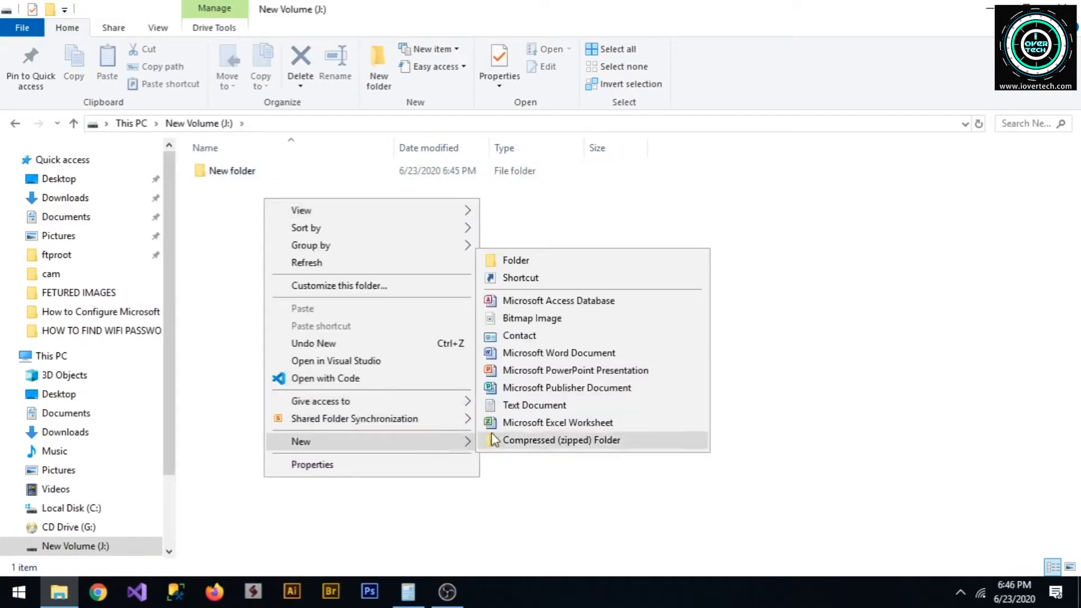
left_click(556, 261)
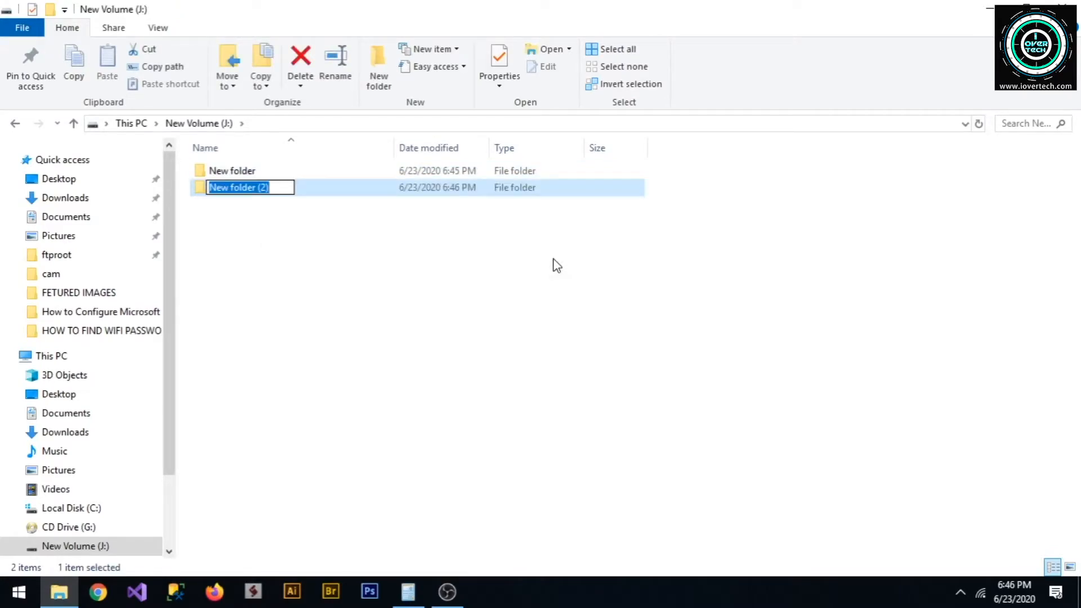
type("2")
key("Return")
left_click(317, 265)
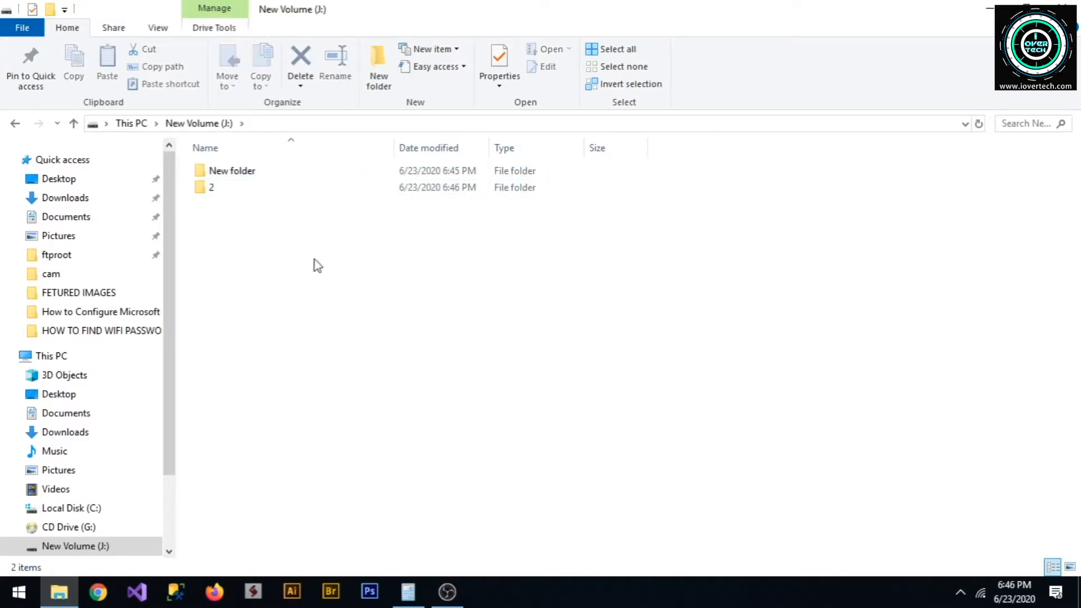
Try to delete the folder named 2 from New Volume (J:)
left_click(237, 190)
right_click(238, 190)
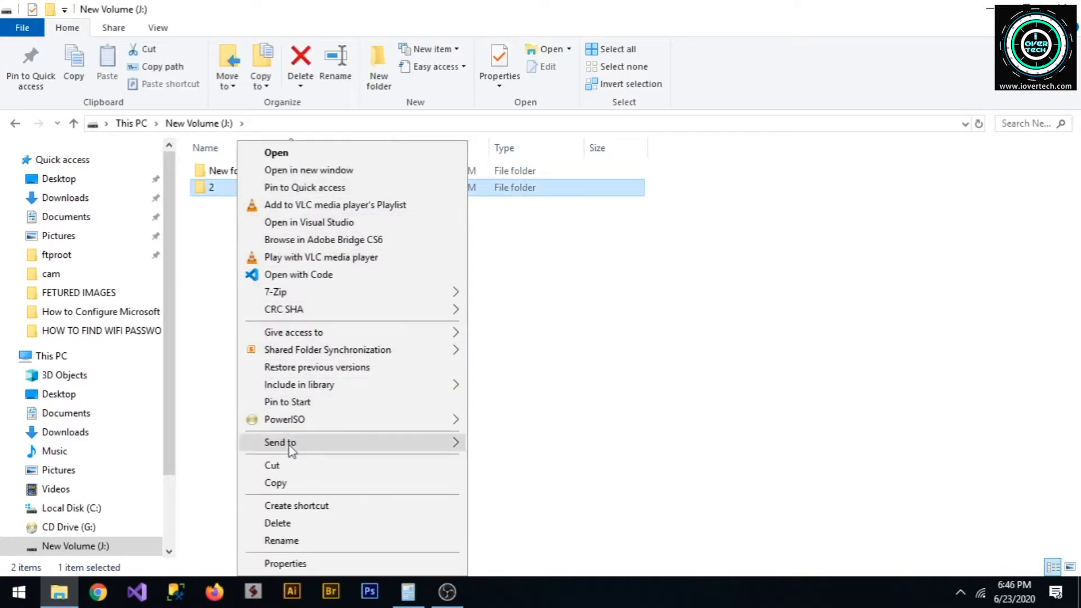
left_click(303, 523)
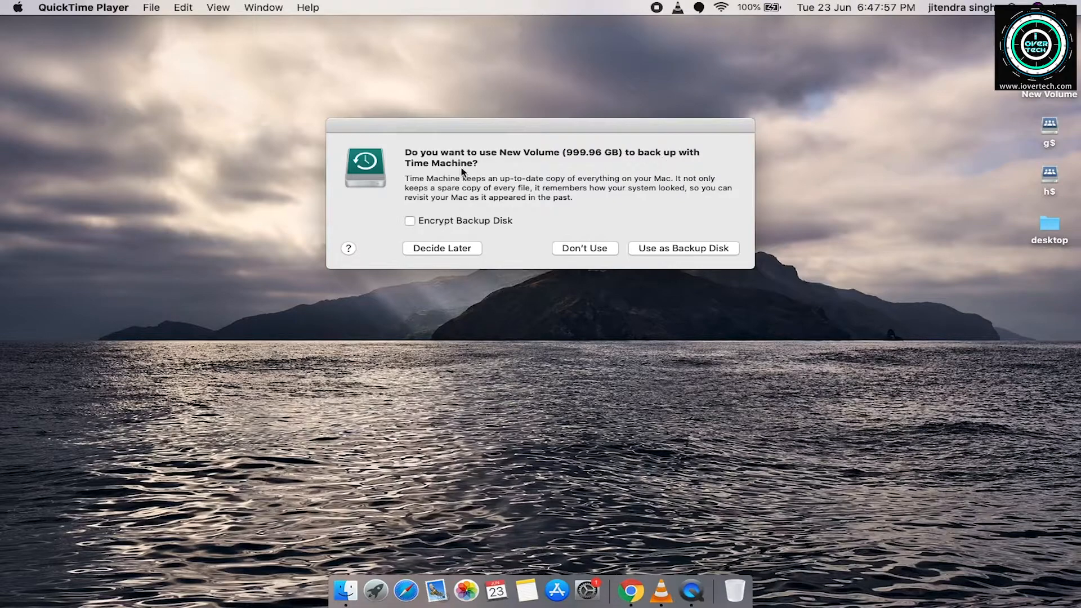
On the Mac, decline using New Volume for Time Machine backups and copy its New folder to the desktop
left_click(580, 252)
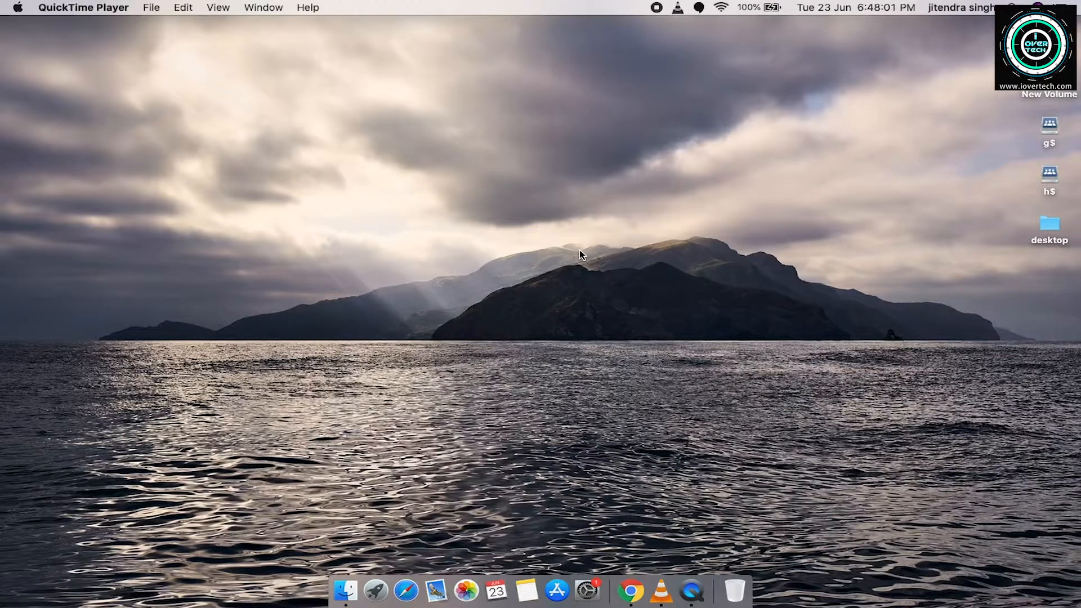
double_click(1050, 94)
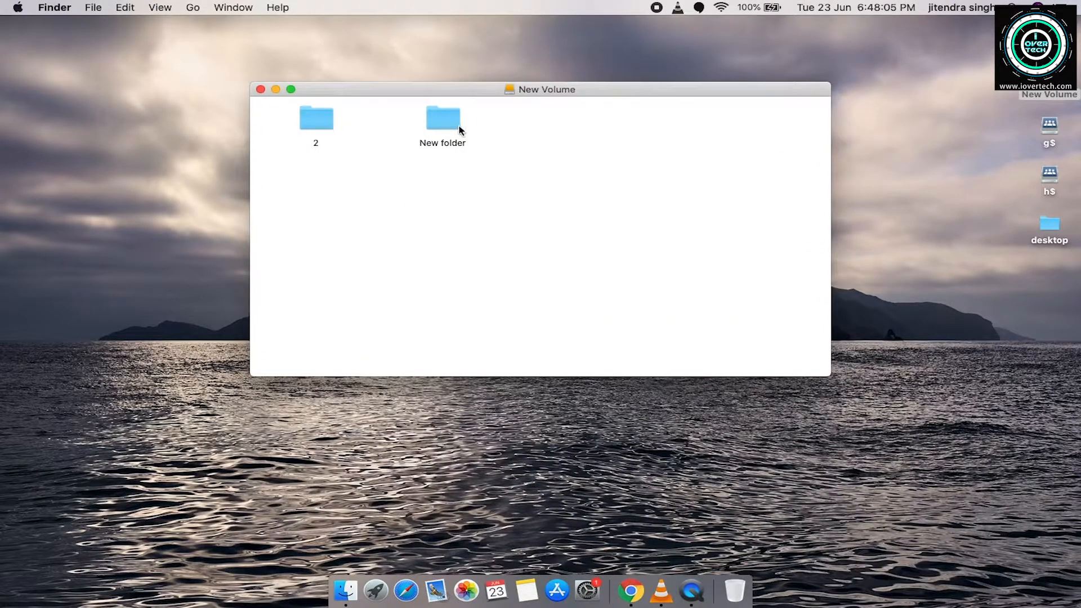
left_click_drag(458, 126, 1023, 314)
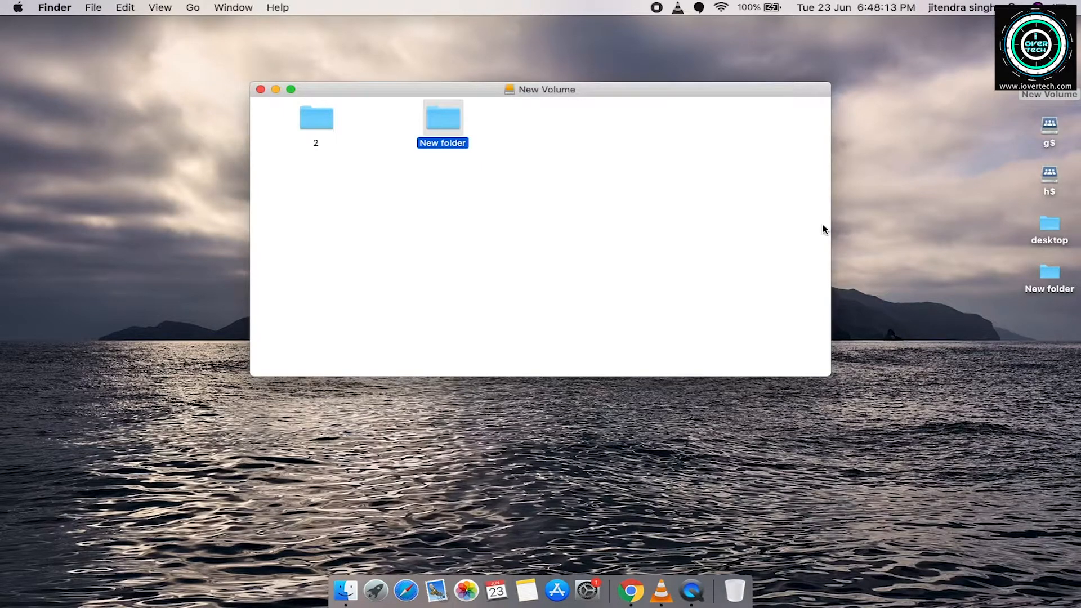
left_click(734, 220)
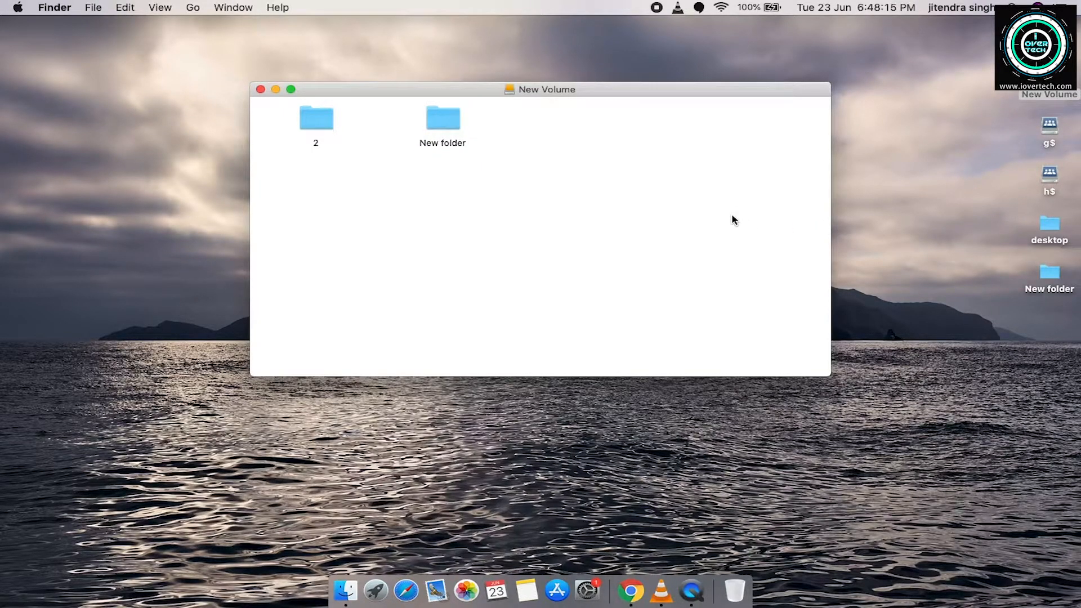
Check which actions are available for the empty area of the New Volume window, such as creating a folder
right_click(733, 220)
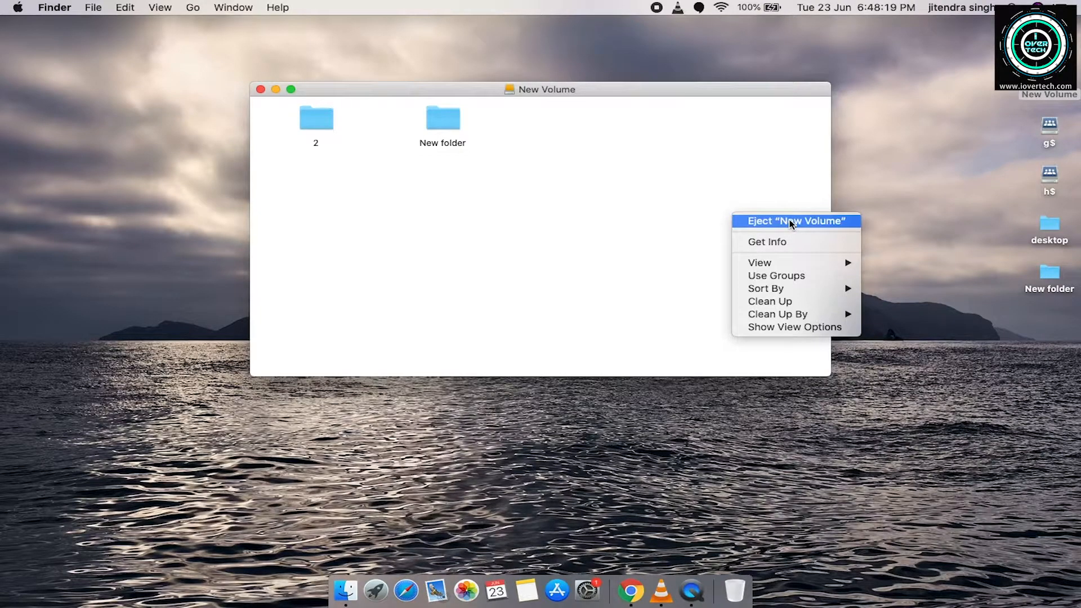
left_click(659, 225)
right_click(659, 225)
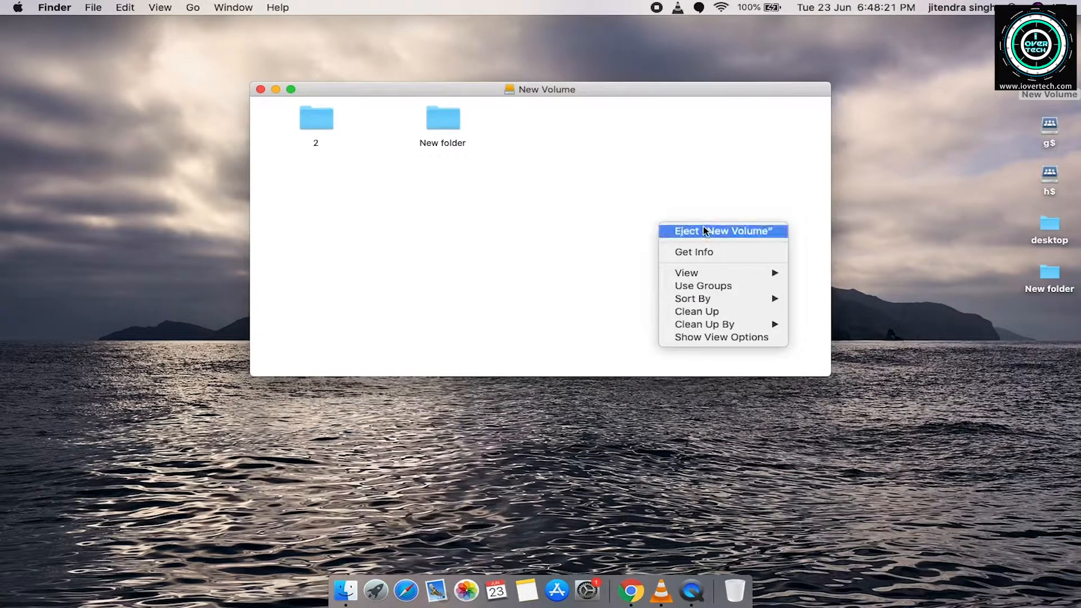
left_click(613, 198)
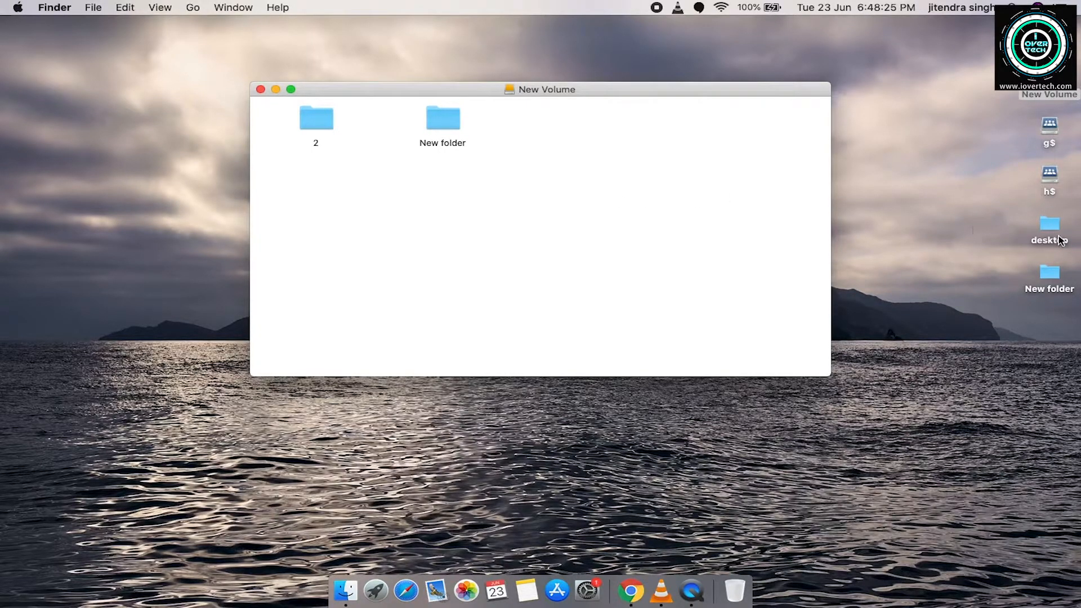
Try to copy New folder from the desktop into New Volume, and close the volume's window
left_click(1049, 276)
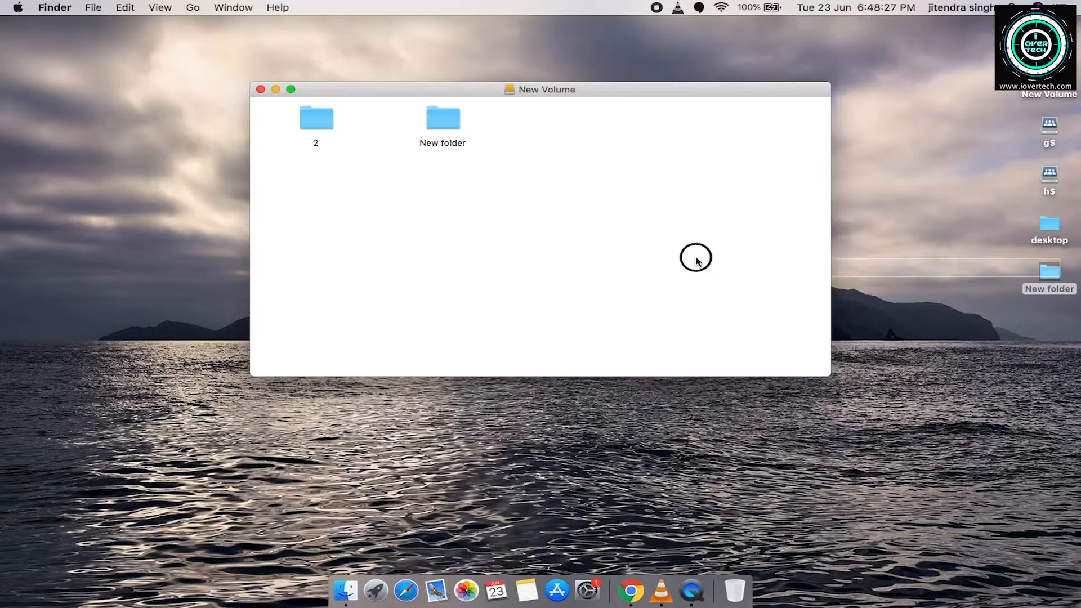
left_click_drag(1054, 277, 664, 260)
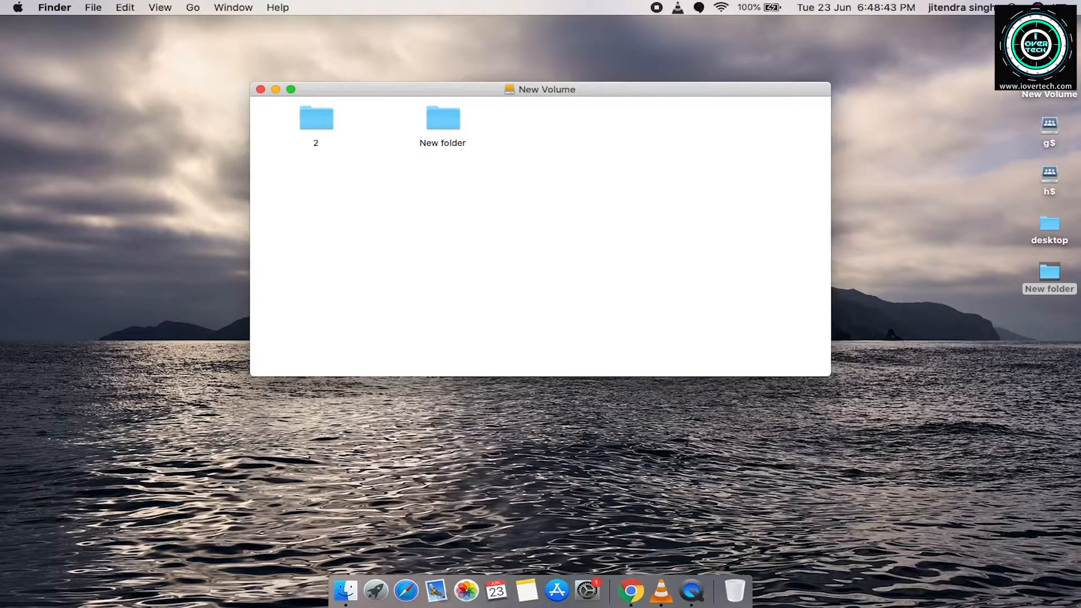
left_click(260, 89)
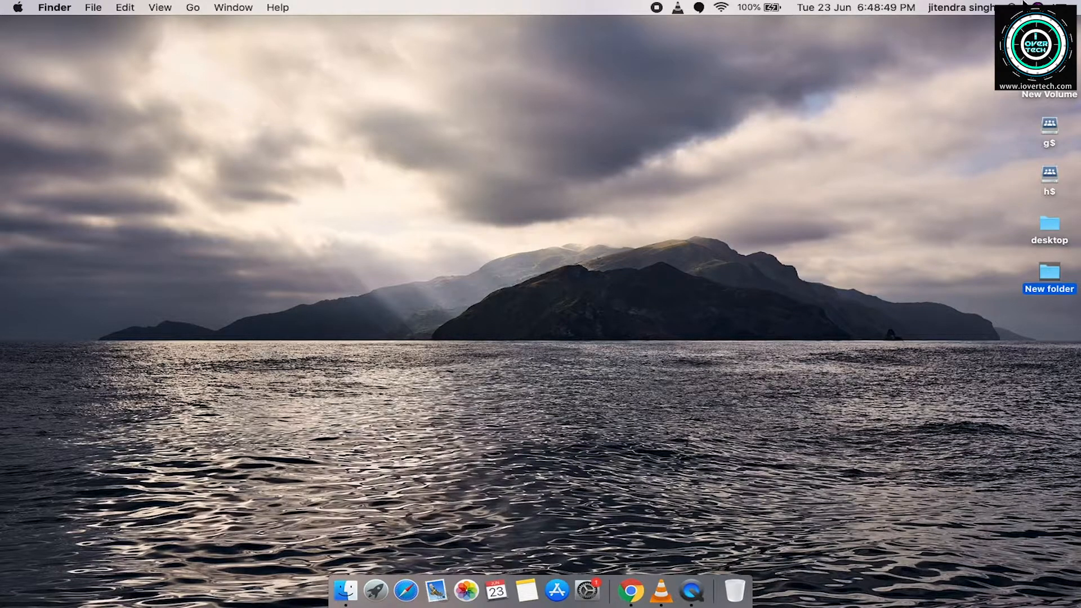
Search Spotlight for Disk Utility and switch to it
left_click(1012, 7)
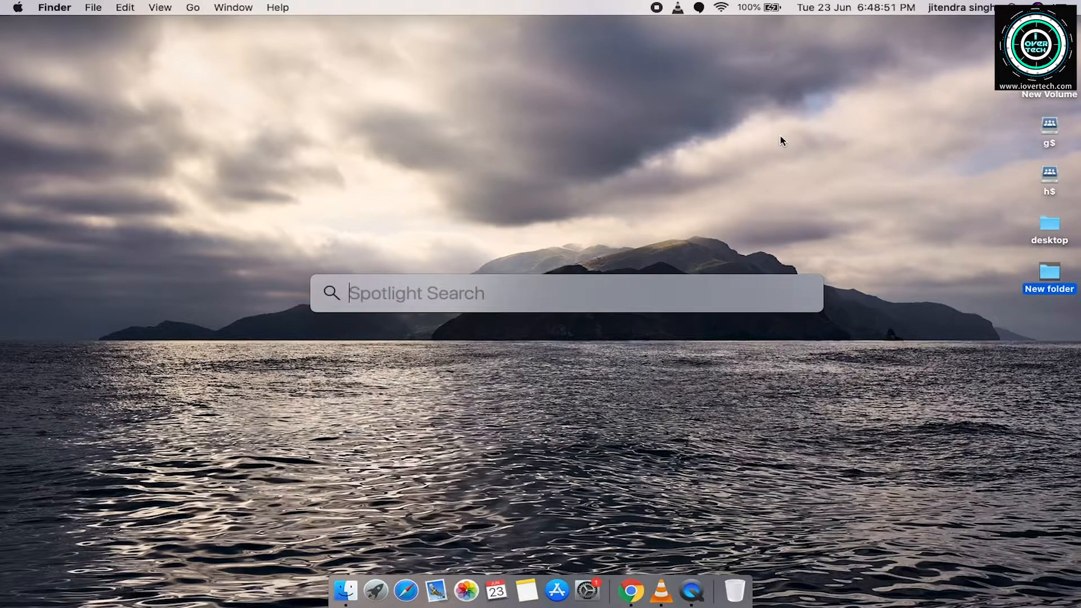
type("disk")
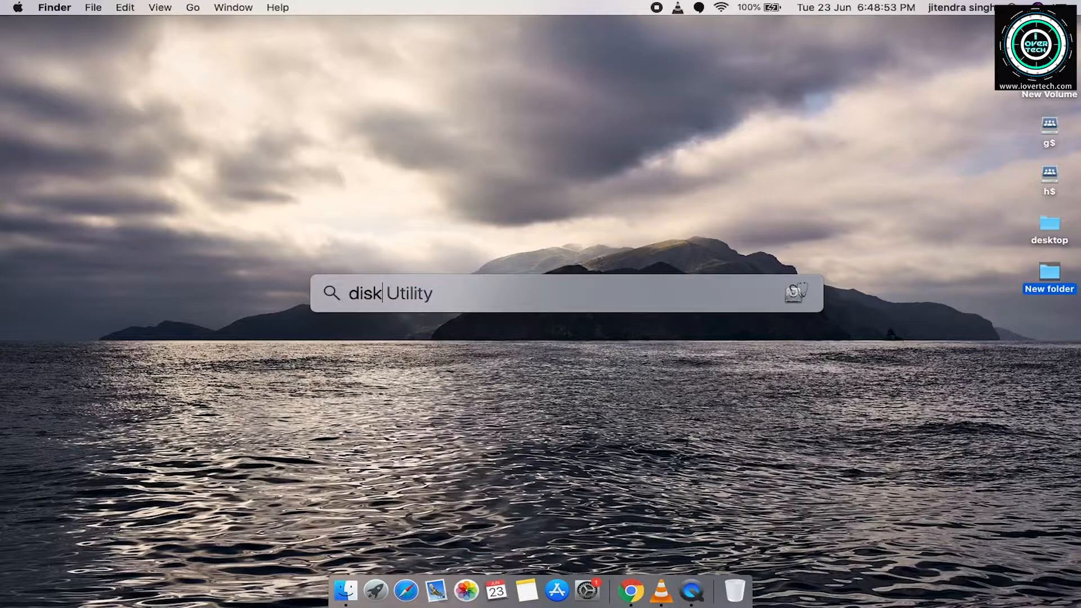
key("Right")
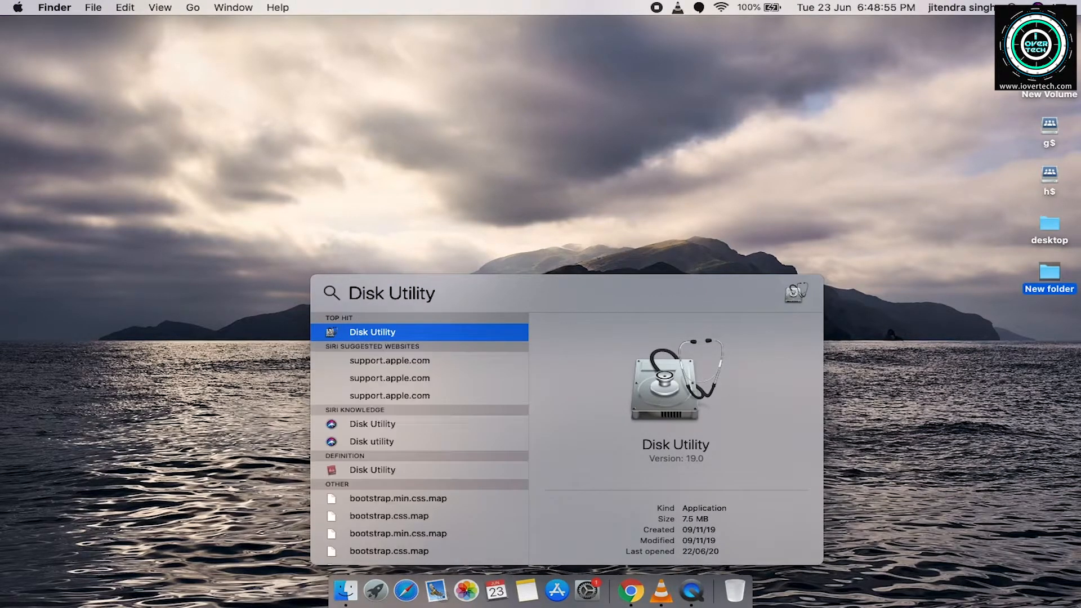
key("Return")
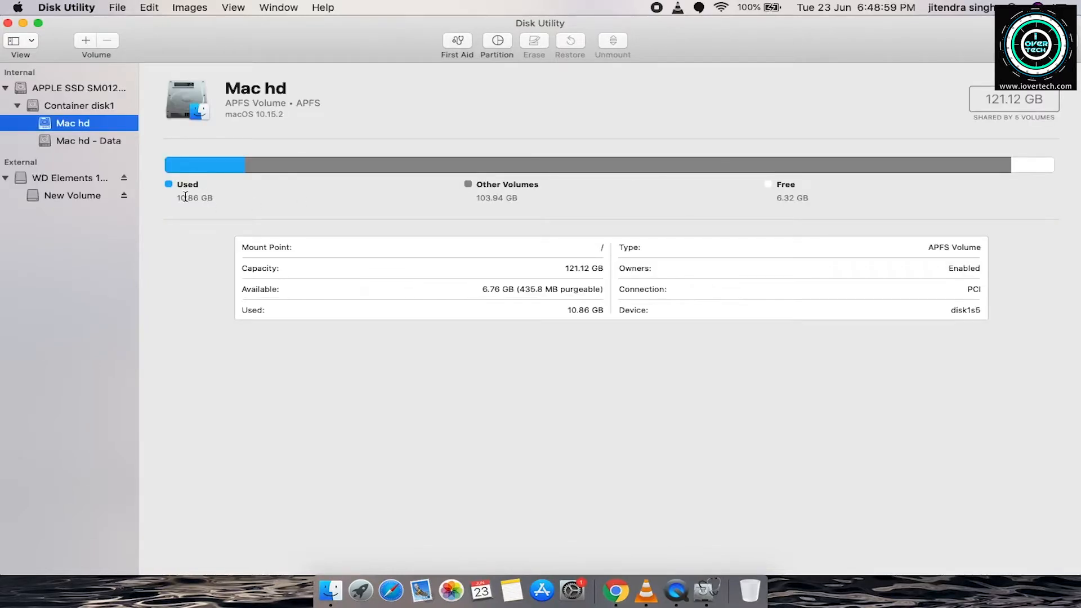
Limit the sidebar to volumes only and switch it back to showing all devices
left_click(21, 45)
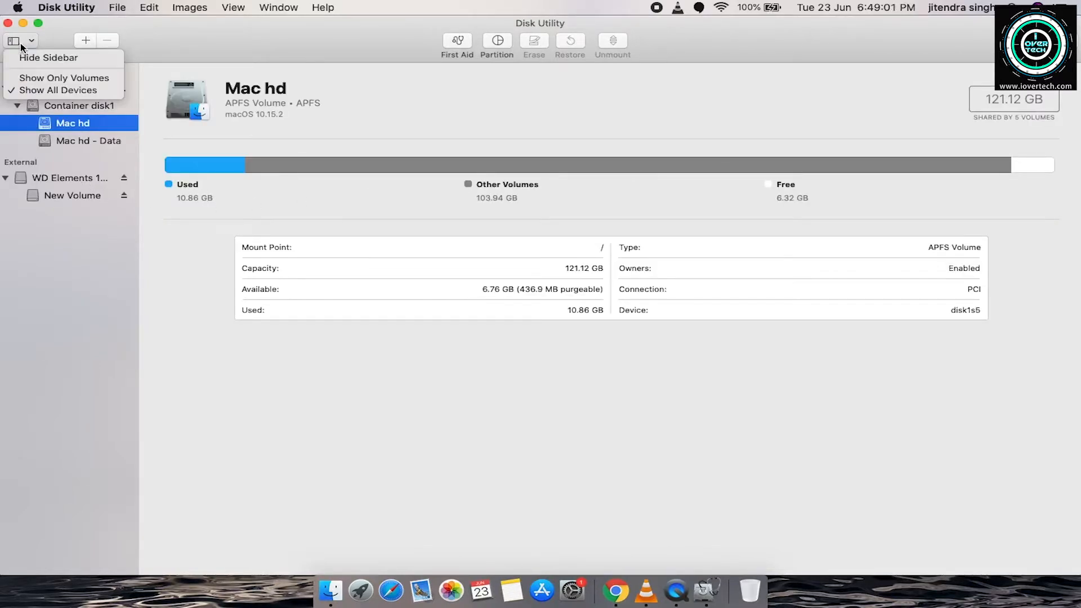
left_click(38, 77)
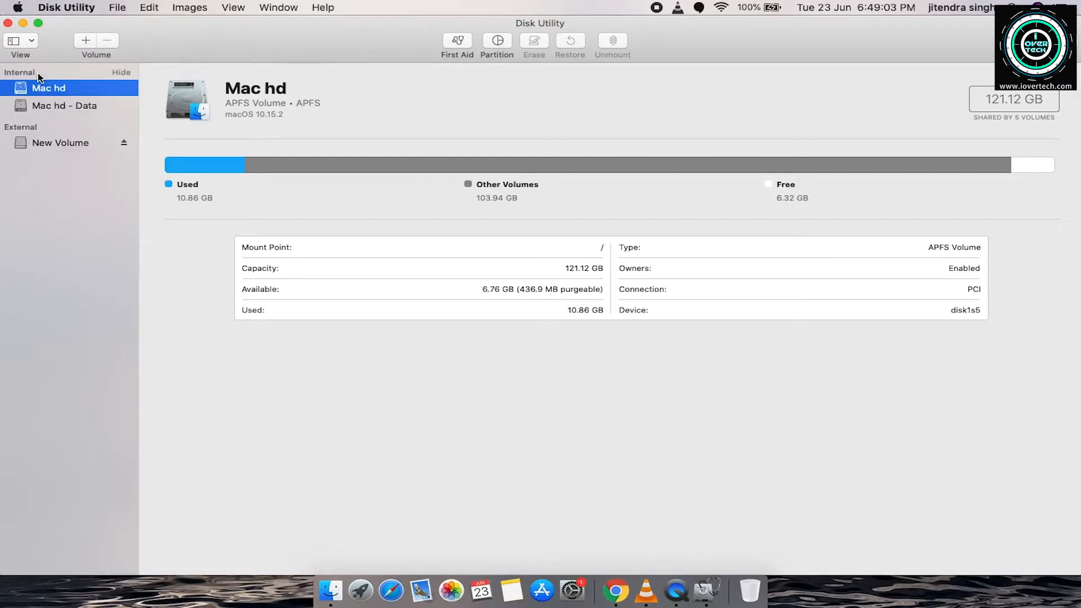
left_click(23, 46)
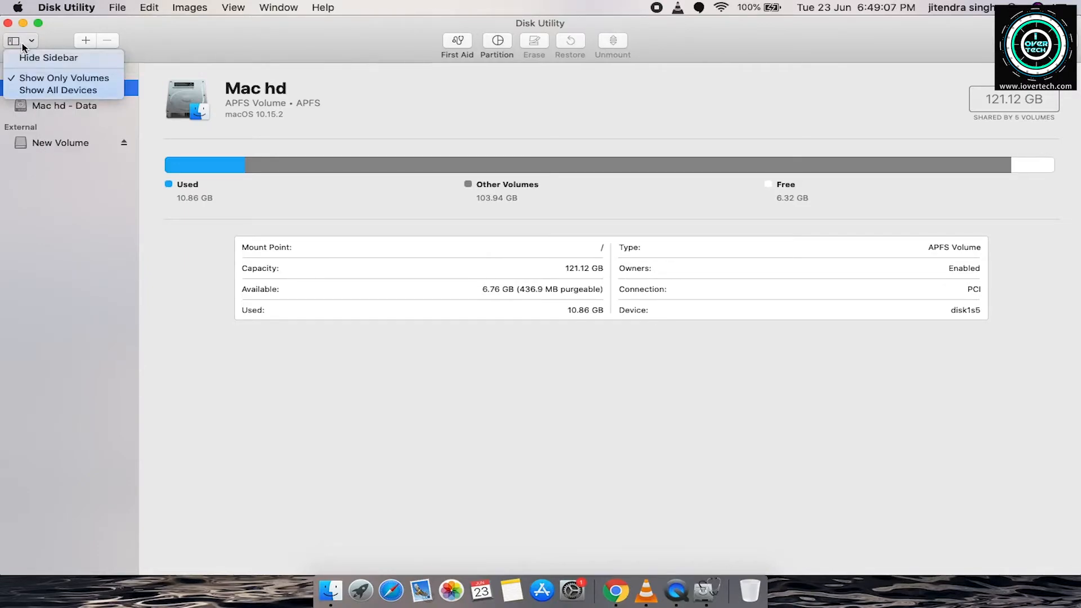
left_click(35, 90)
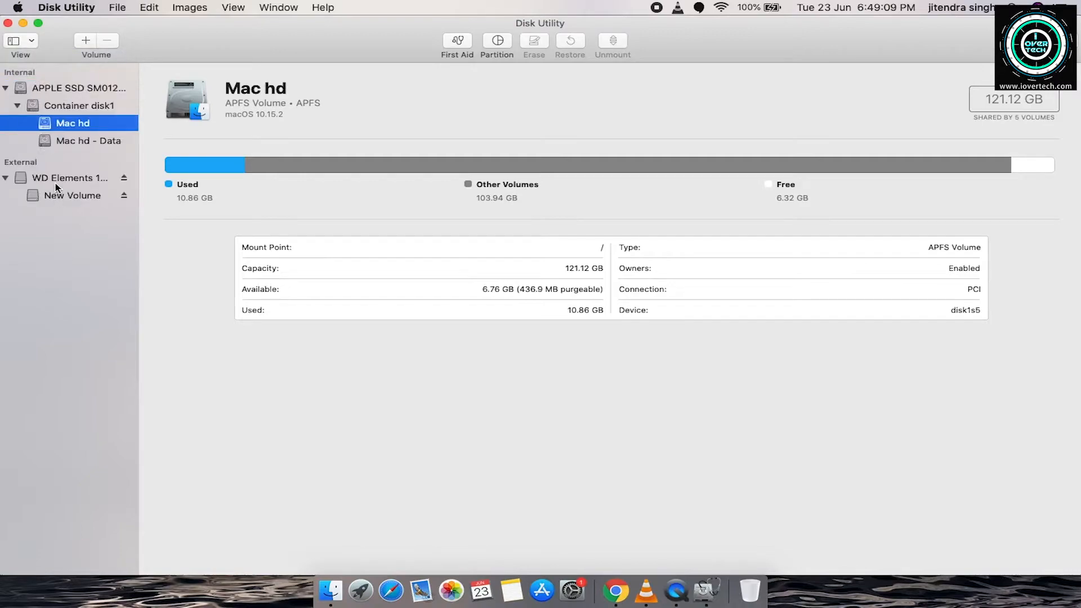
Examine the partition map of the external WD Elements disk and the file system of its New Volume
left_click(55, 182)
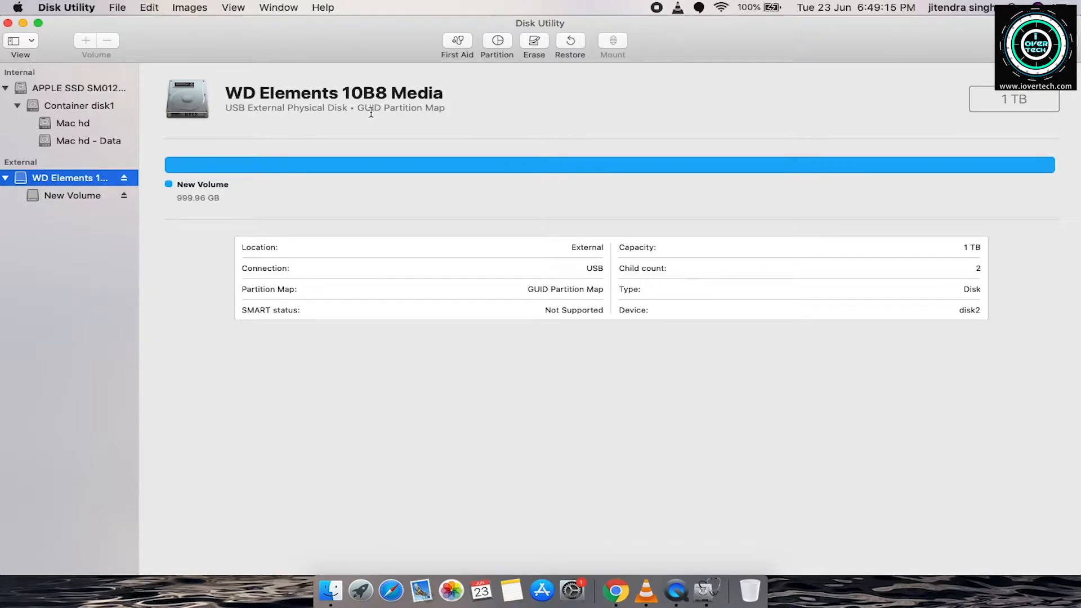
left_click(85, 194)
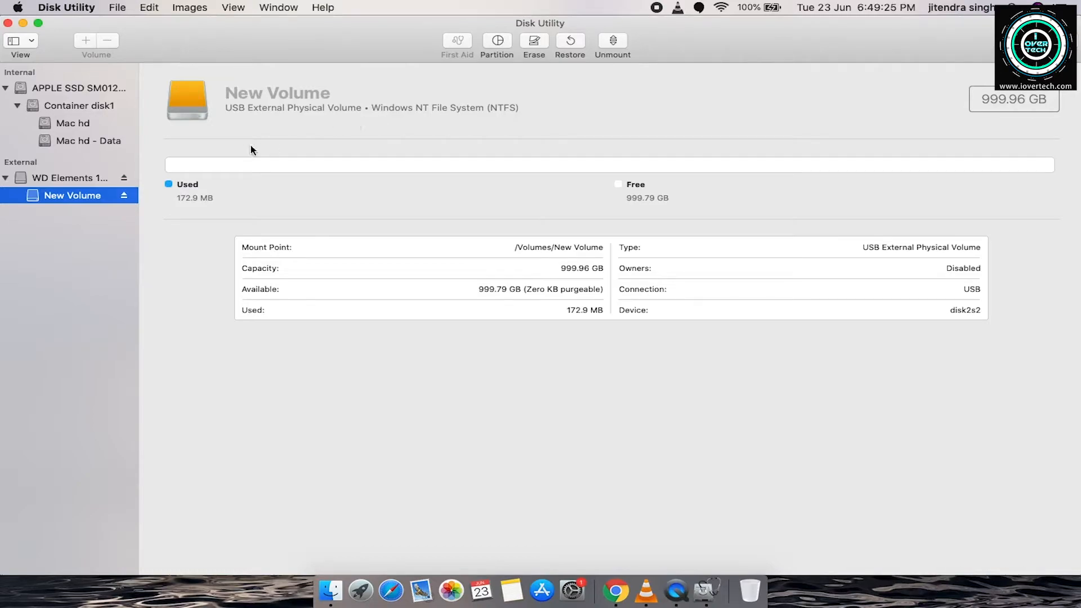
Set up an erase of the WD Elements 10B8 Media disk with name external hd, format ExFAT and scheme GUID Partition Map
left_click(73, 177)
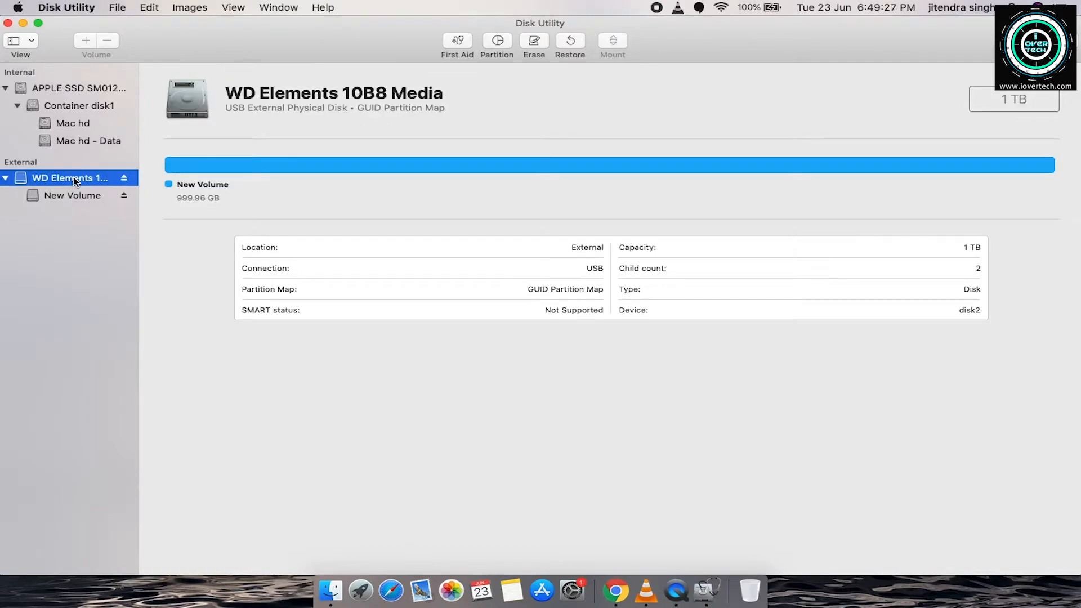
right_click(74, 177)
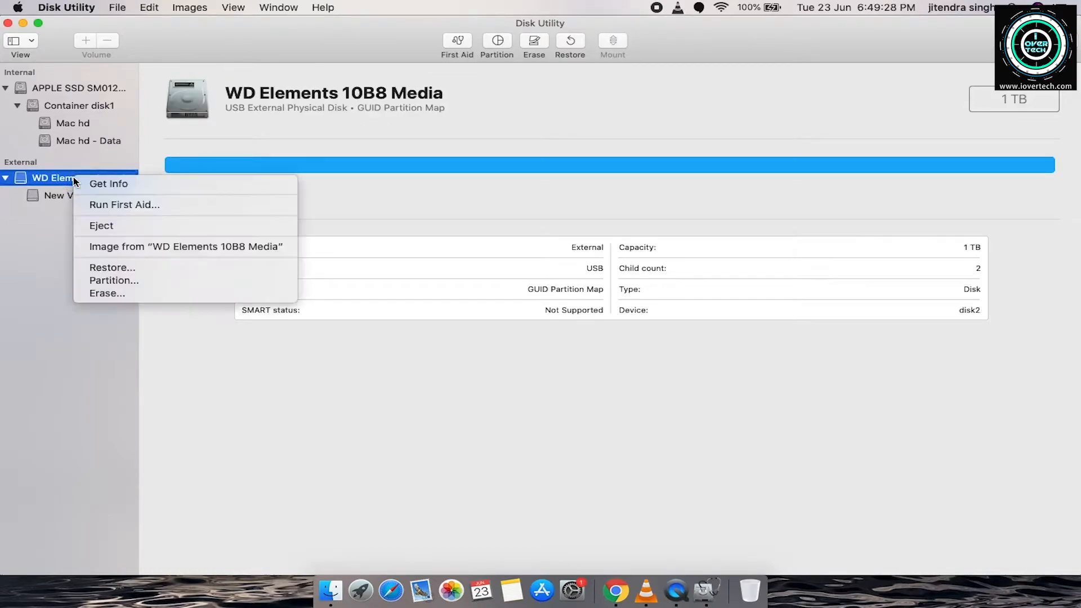
left_click(114, 293)
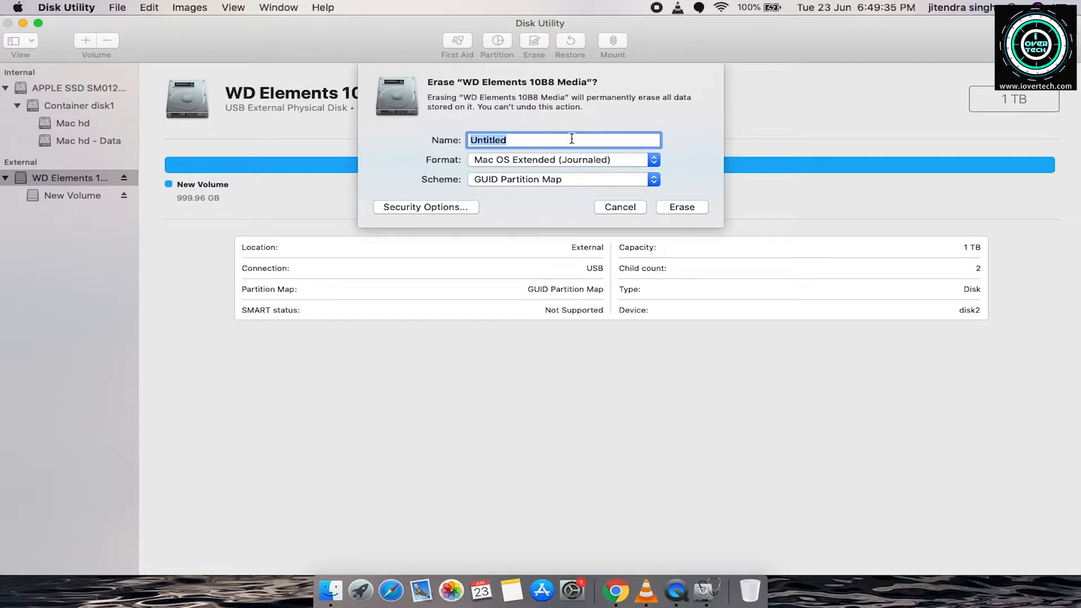
type("external hd")
left_click(572, 160)
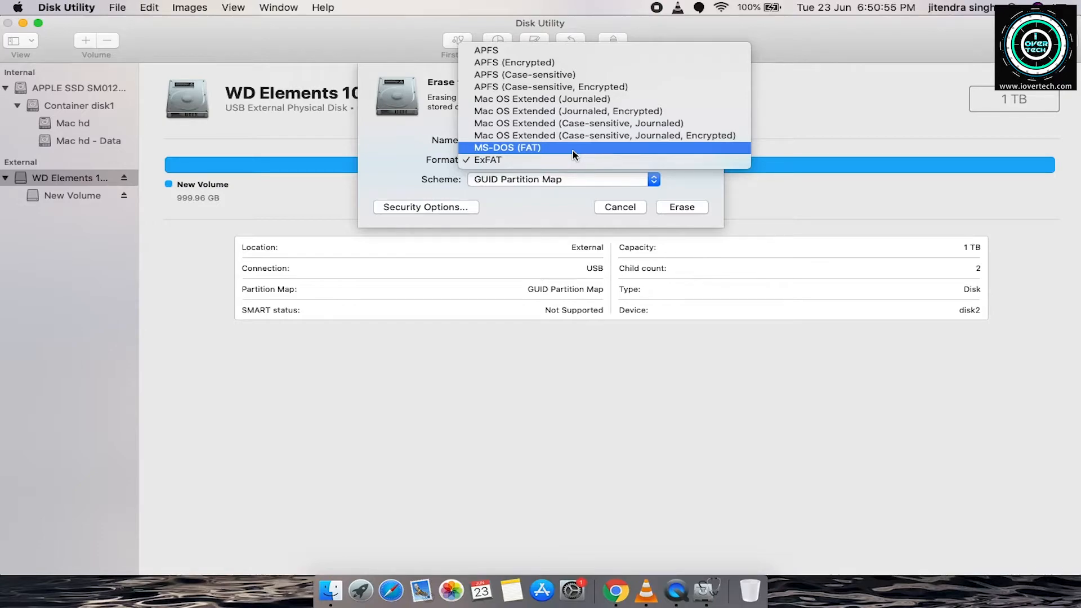
left_click(560, 161)
left_click(611, 181)
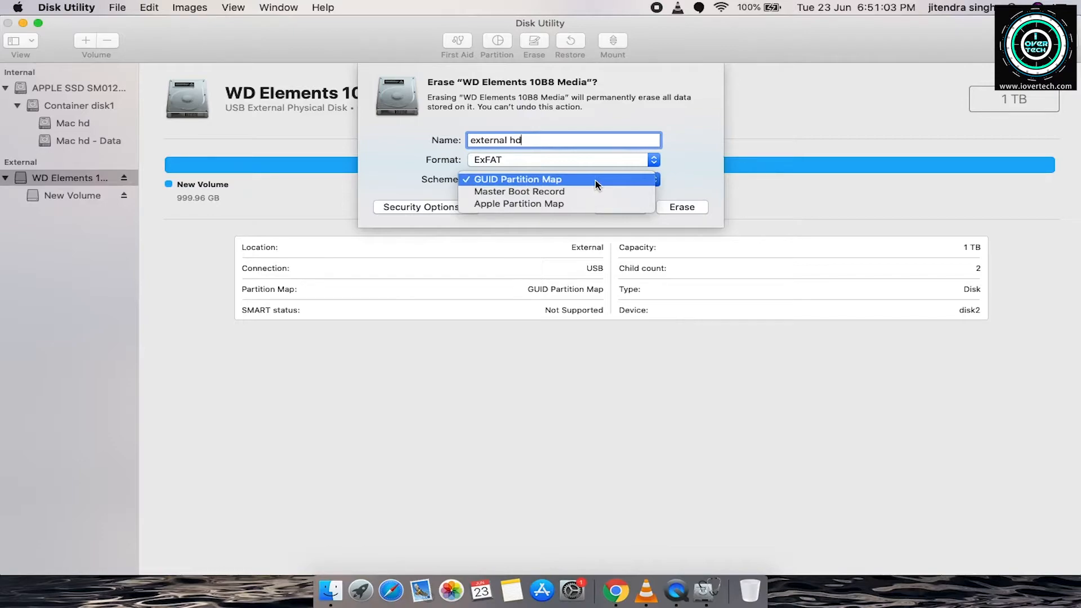
left_click(596, 180)
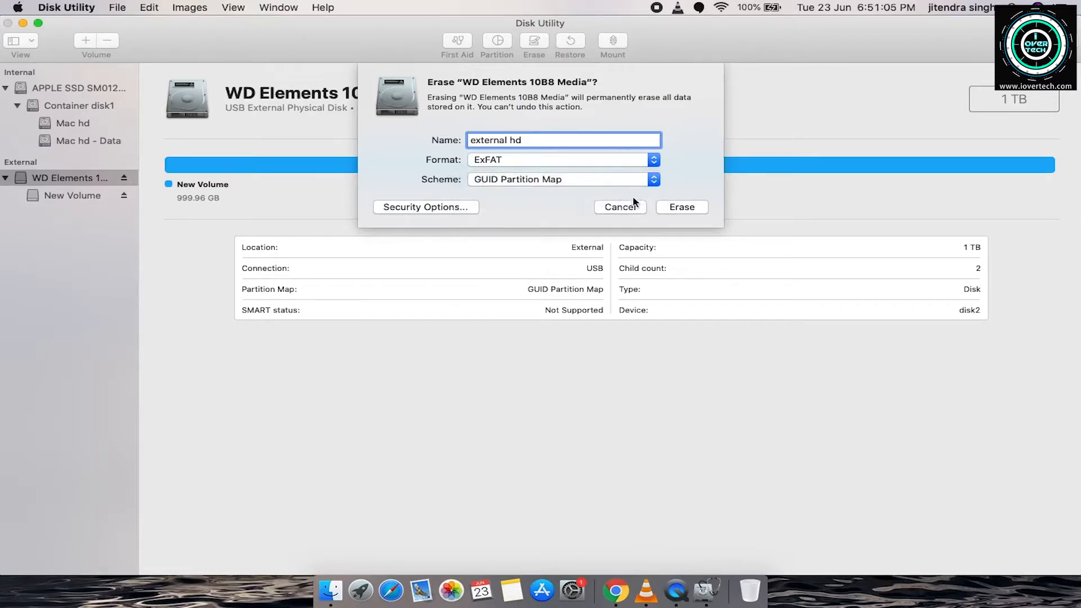
Run the erase, declining Time Machine use for external hd, and check the new volume's file system before closing Disk Utility
left_click(679, 207)
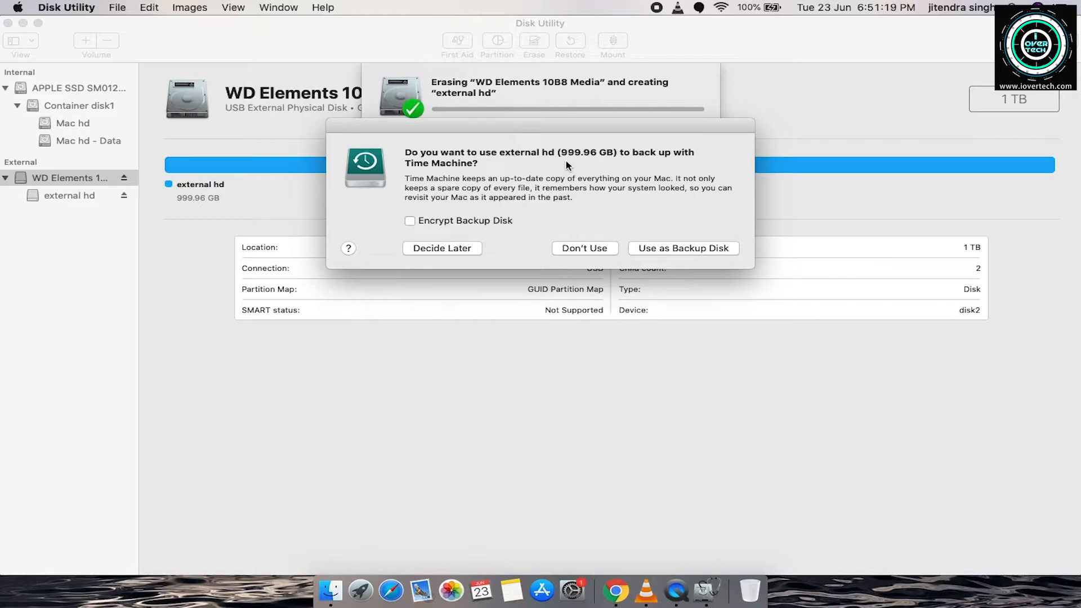
left_click(582, 249)
left_click(690, 146)
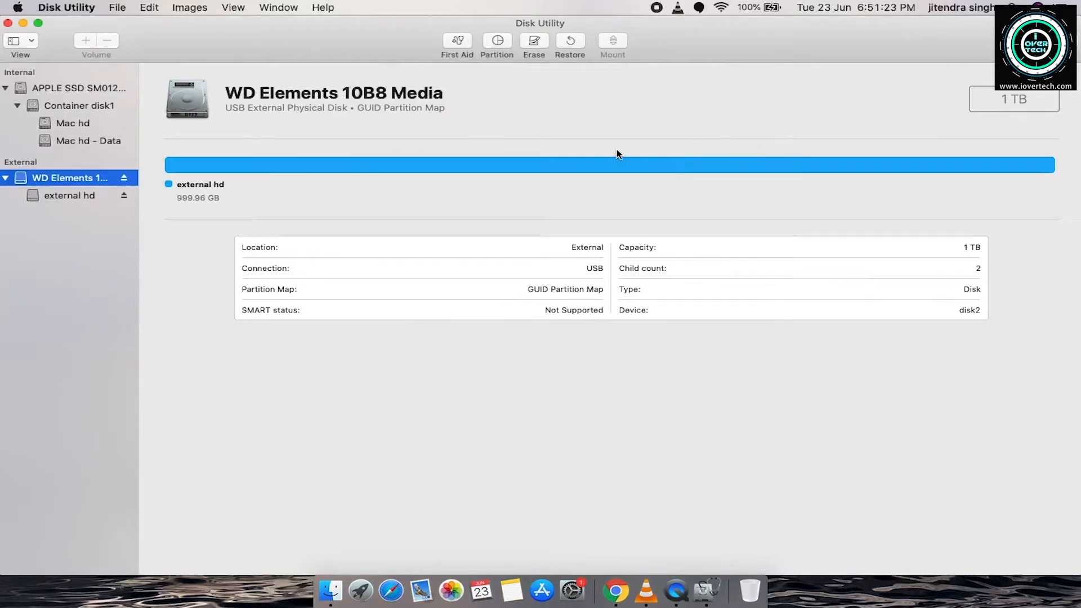
left_click(65, 196)
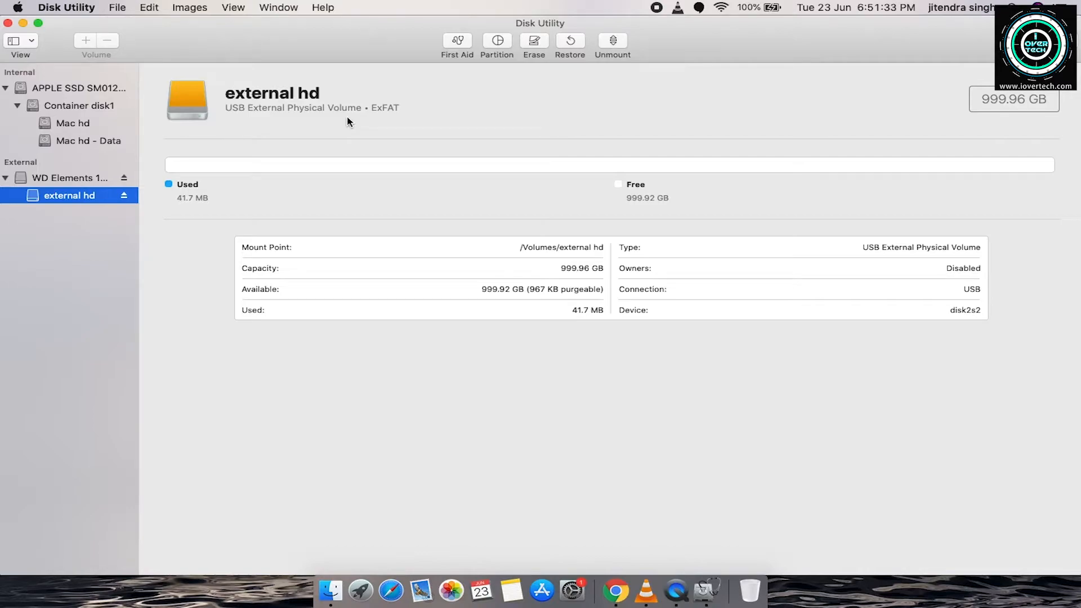
left_click(7, 23)
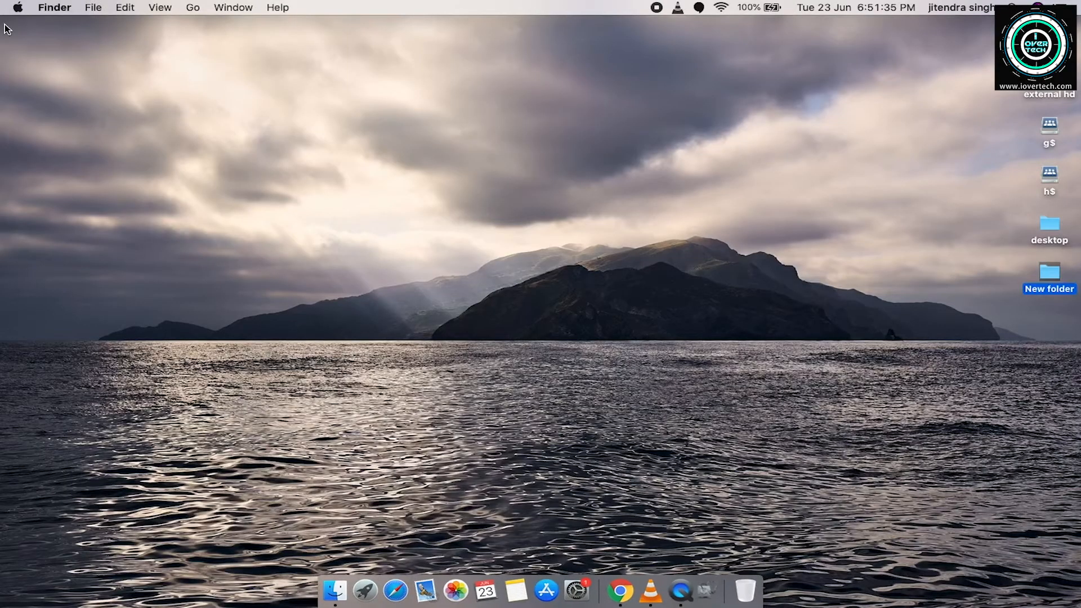
Create a folder on the external hd volume, keeping the default name untitled folder
double_click(1045, 93)
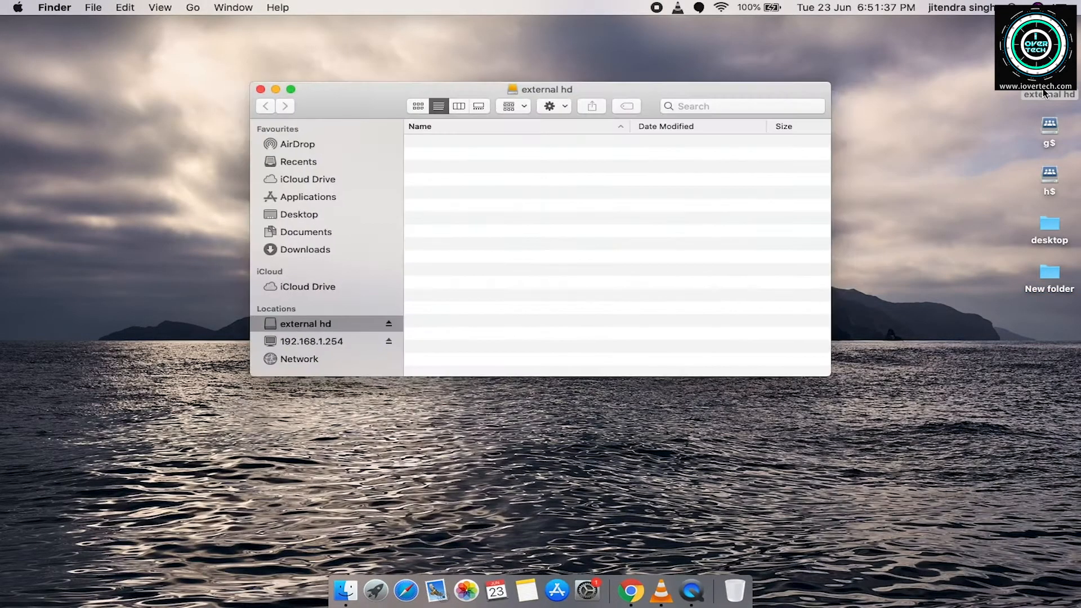
right_click(562, 201)
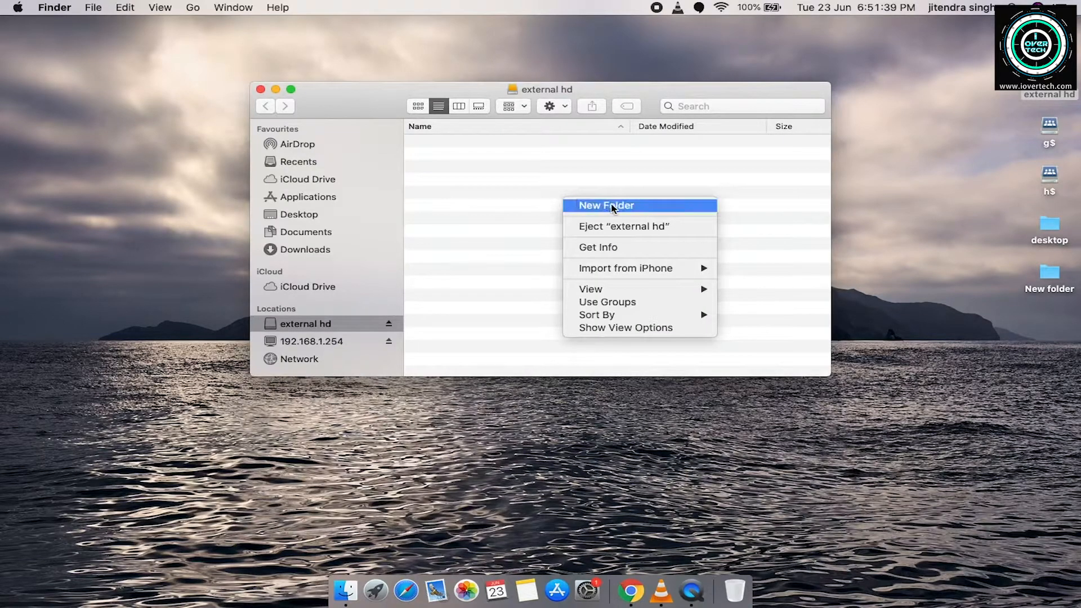
left_click(612, 207)
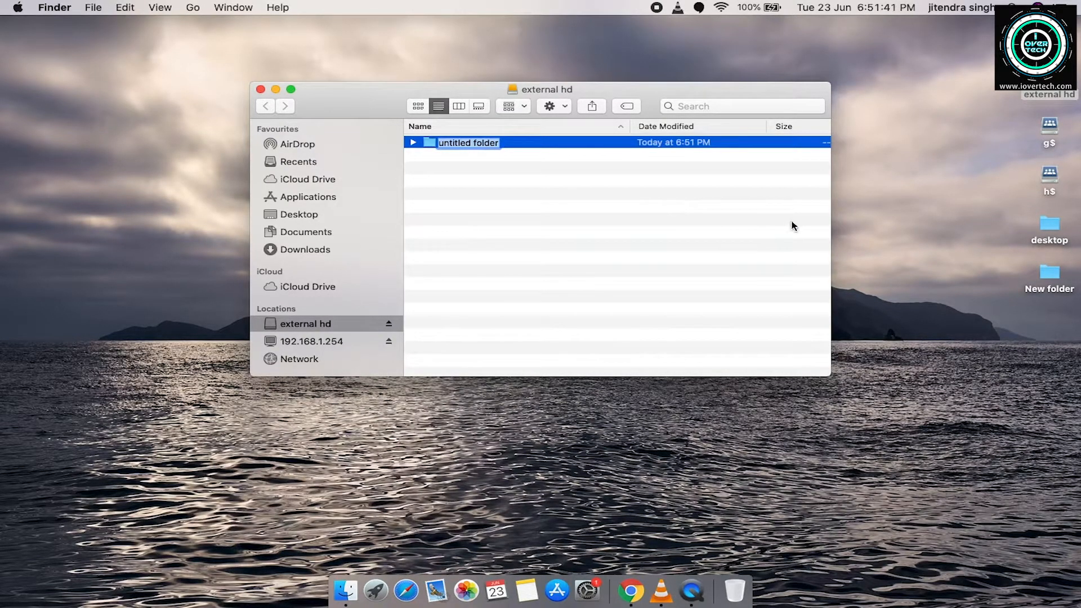
key("Return")
Copy New folder from the desktop to external hd and close the volume's window
left_click(1051, 288)
left_click_drag(1051, 288, 743, 274)
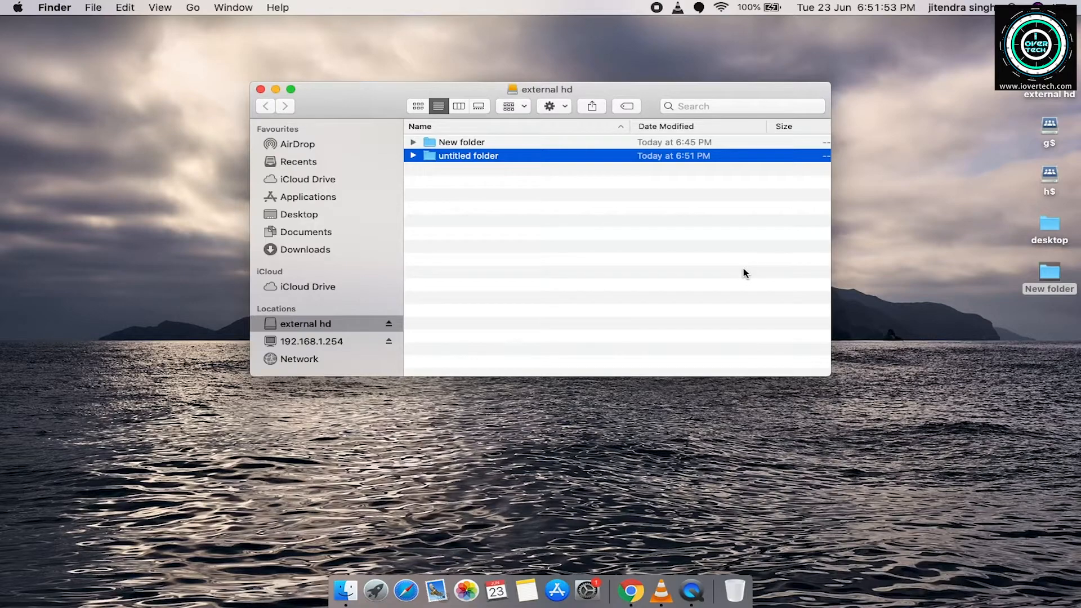
left_click(260, 89)
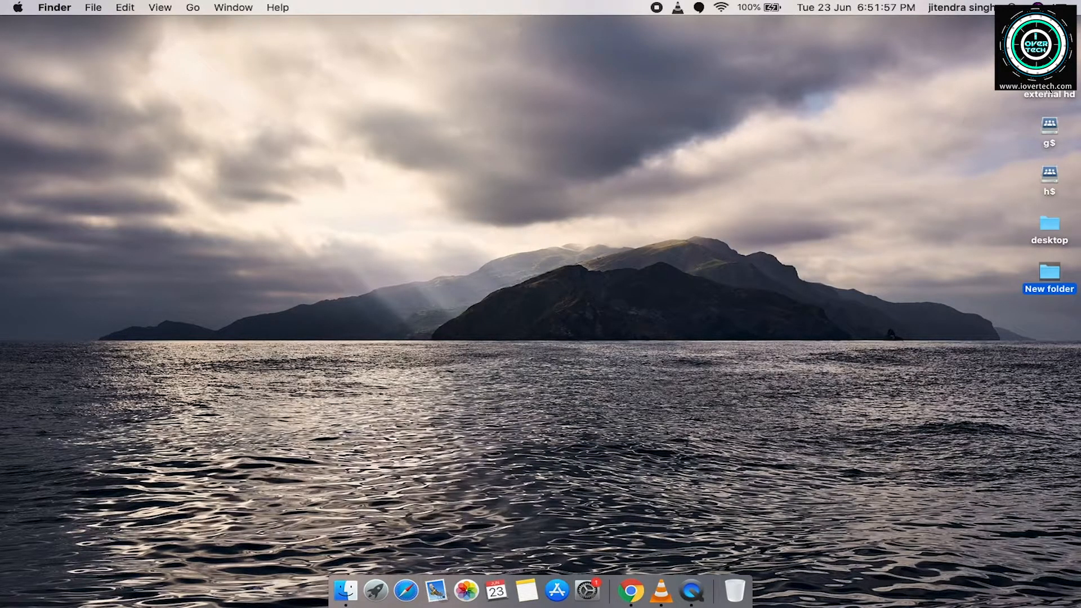
Check which actions are available for the external hd volume on the desktop
left_click(1052, 92)
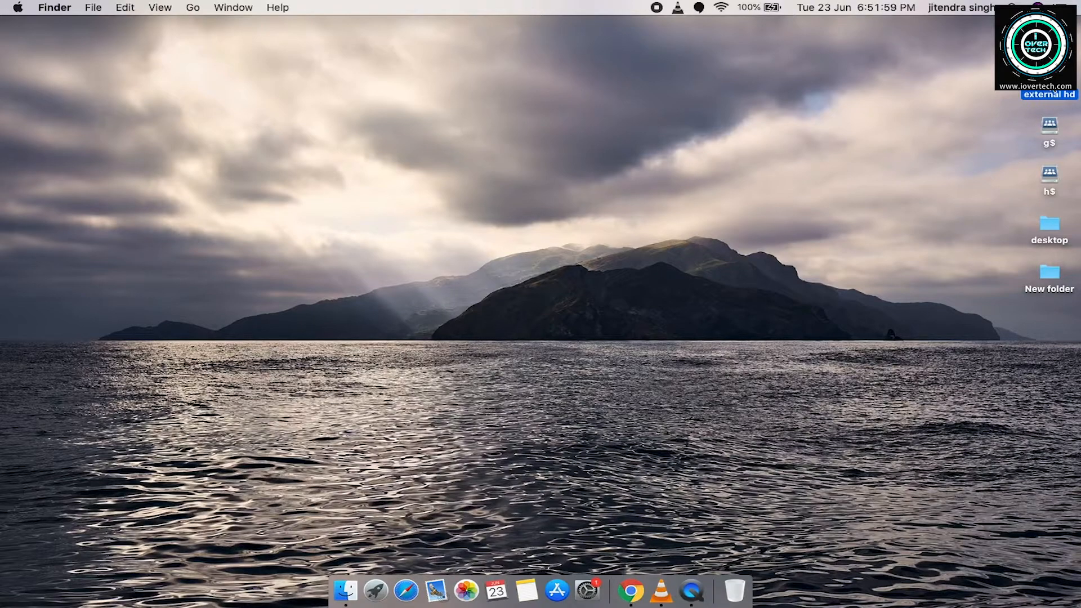
right_click(1050, 85)
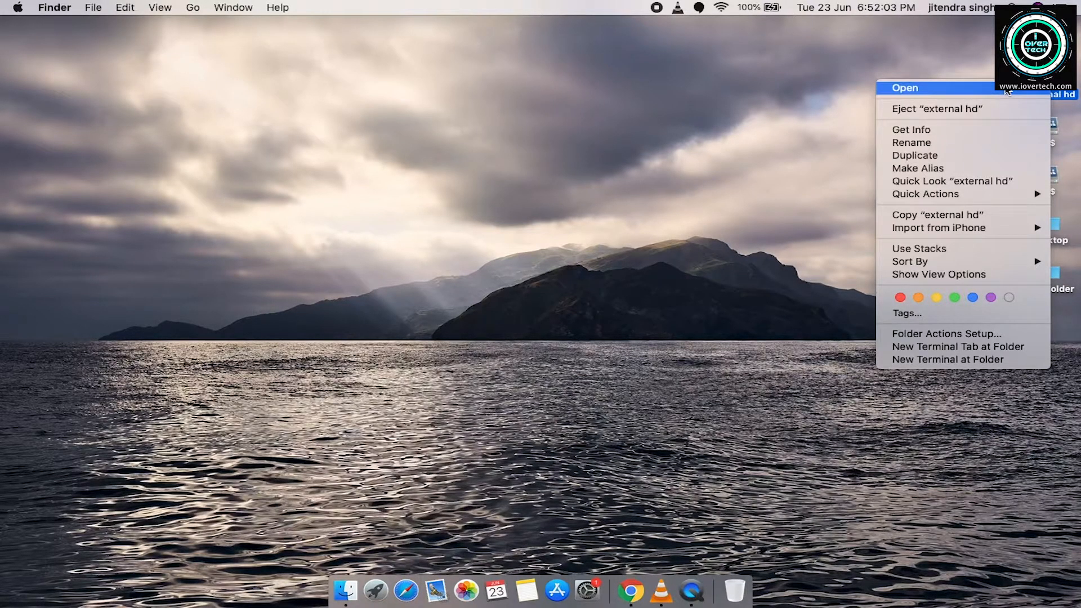
left_click(712, 244)
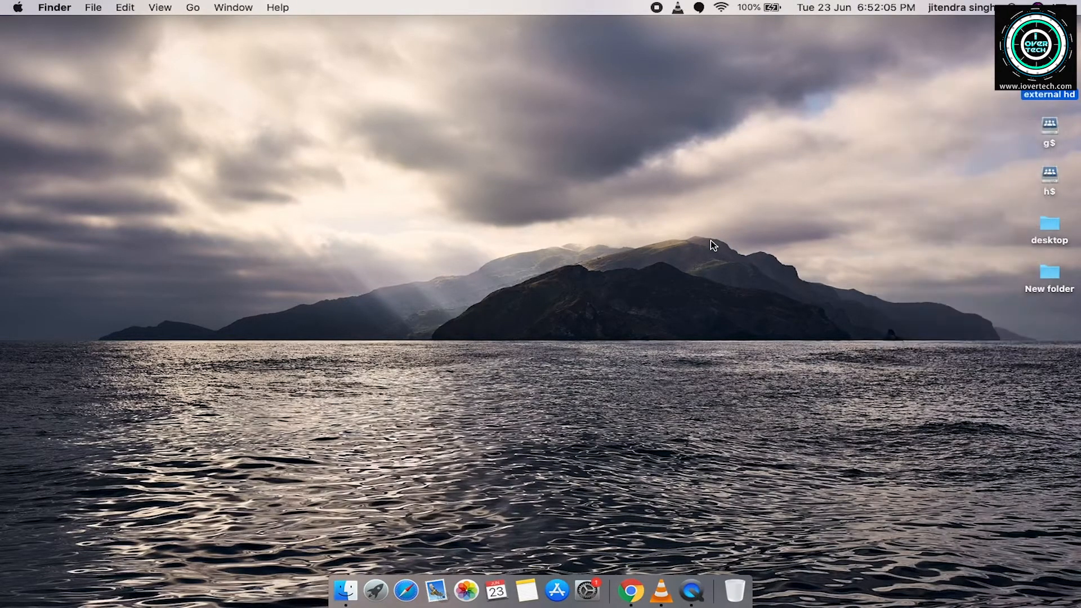
Switch to Disk Utility and open the partition settings of the external WD Elements disk
key("super+space")
type("disk")
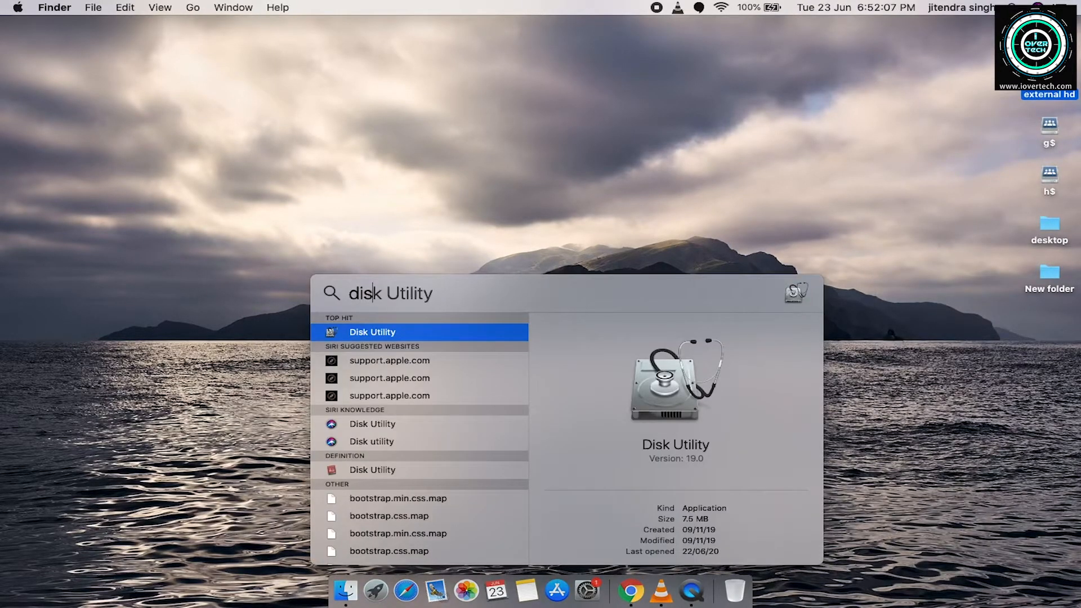
key("Return")
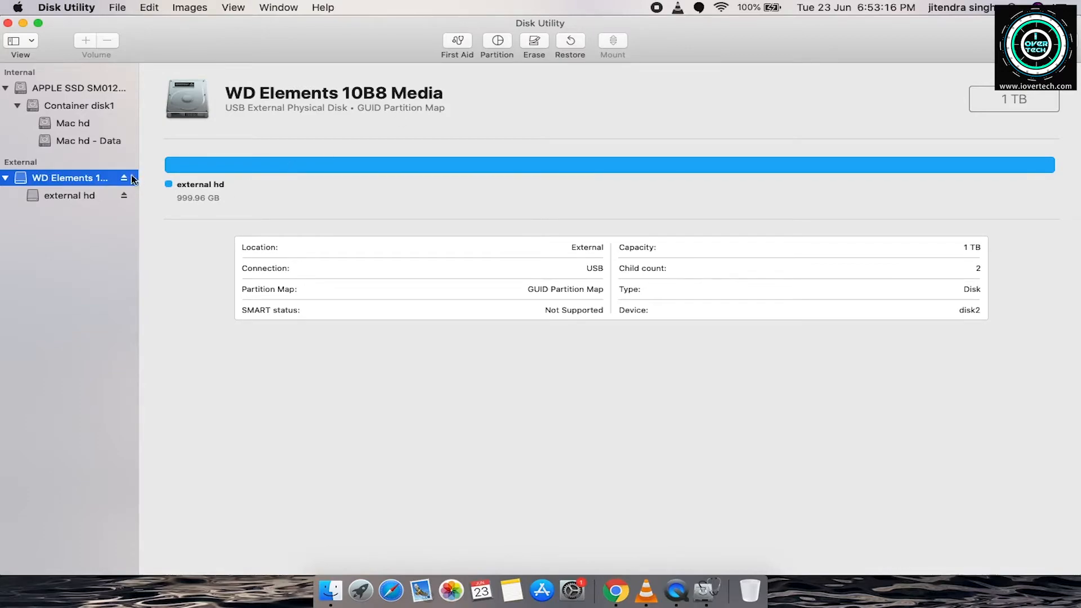
right_click(93, 179)
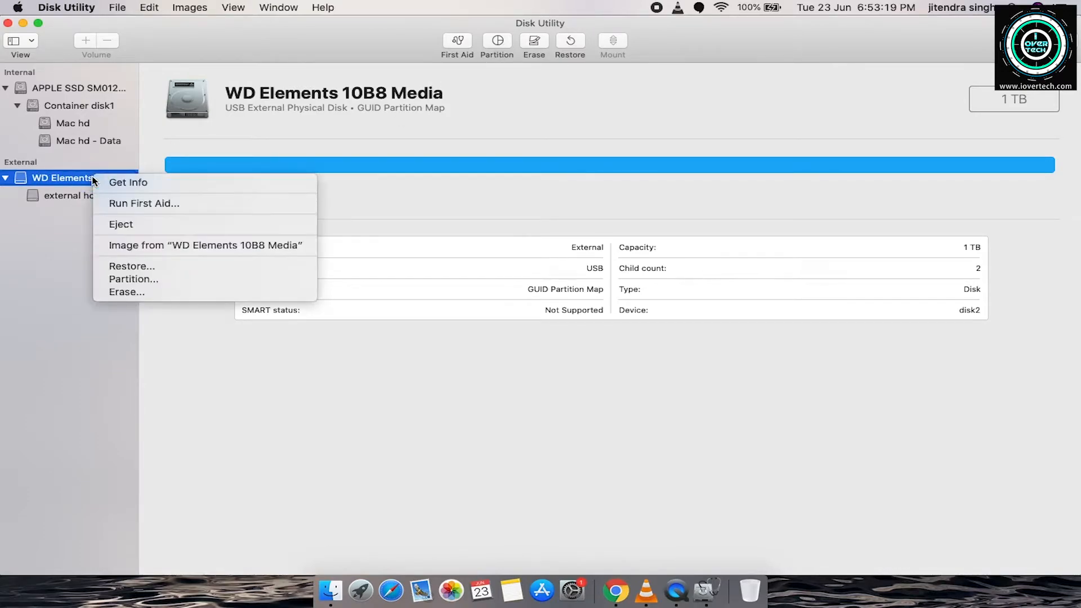
left_click(120, 280)
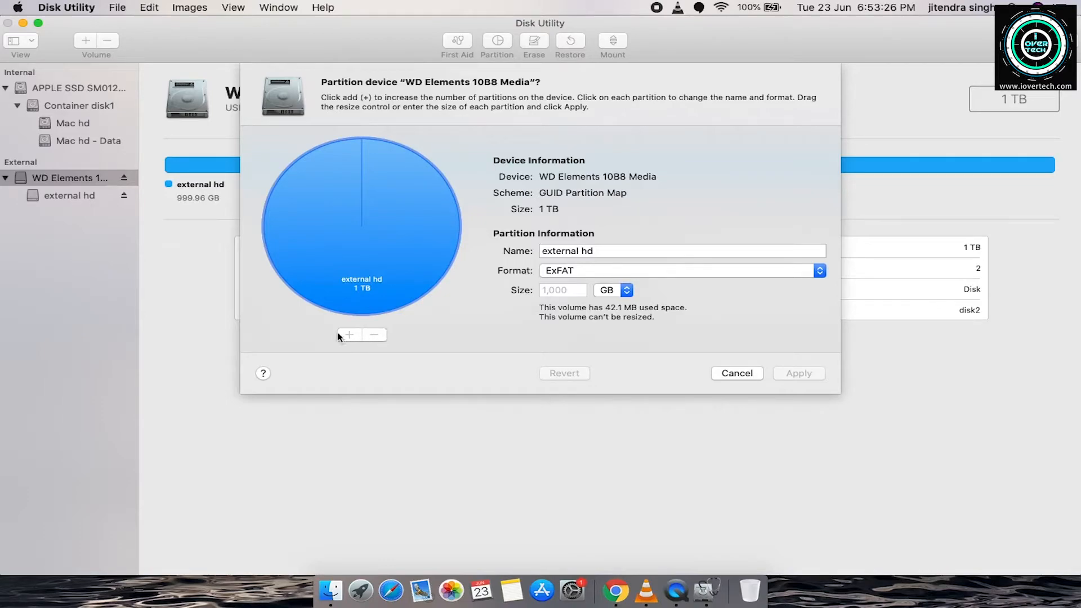
Set the external hd partition's format to Mac OS Extended (Journaled) and add three partitions of equal size to the disk
left_click(615, 271)
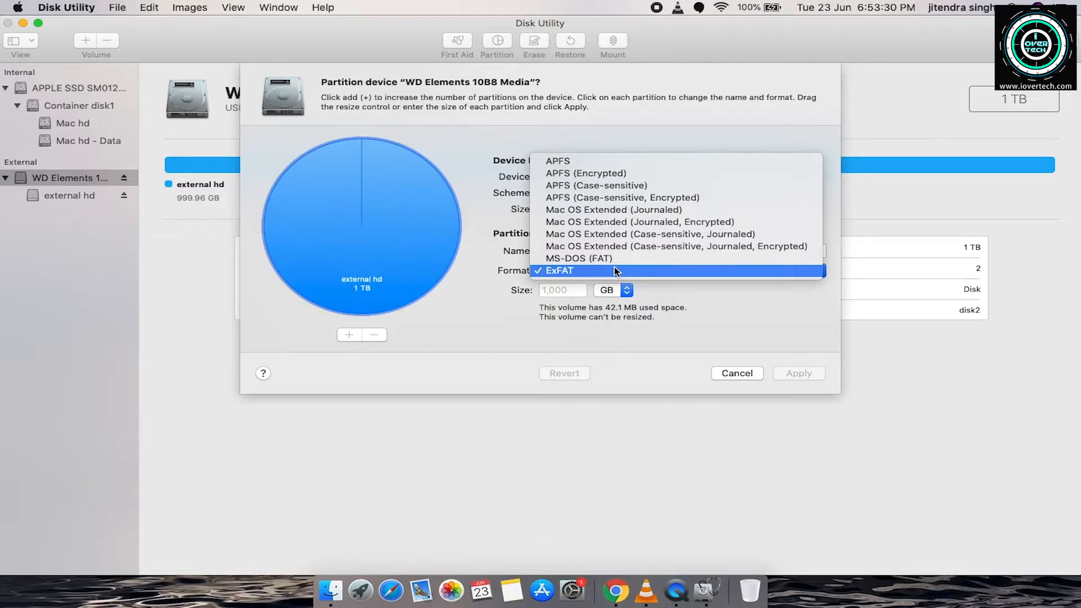
left_click(612, 211)
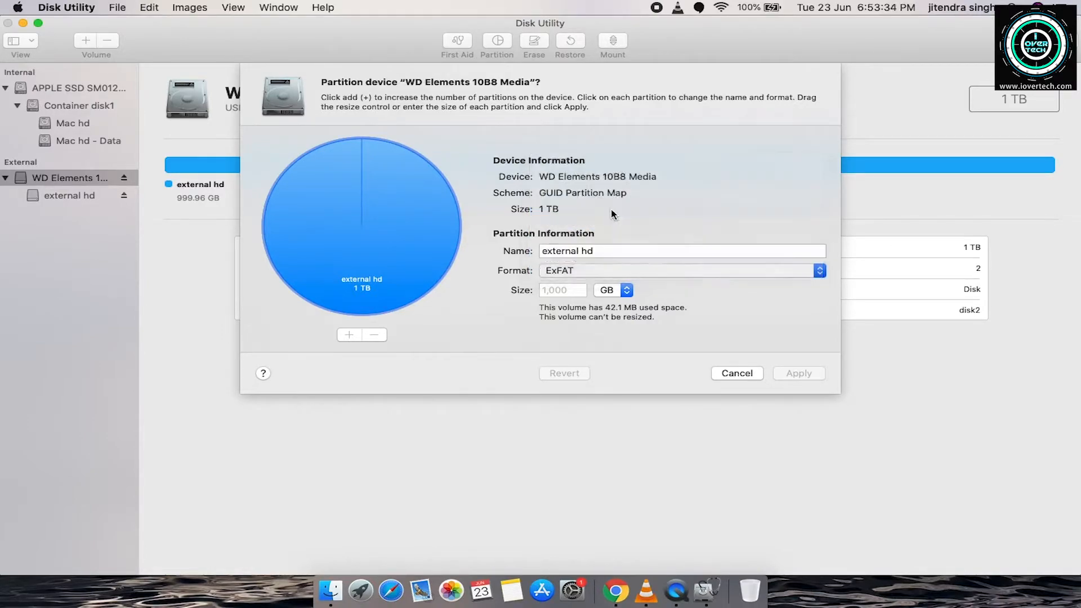
left_click(349, 335)
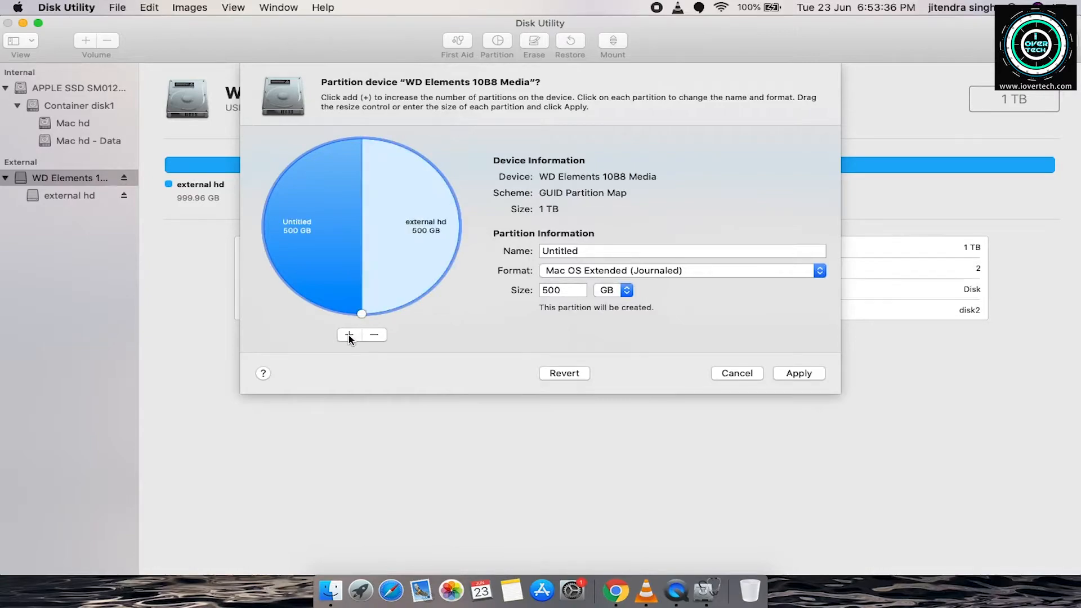
left_click(349, 336)
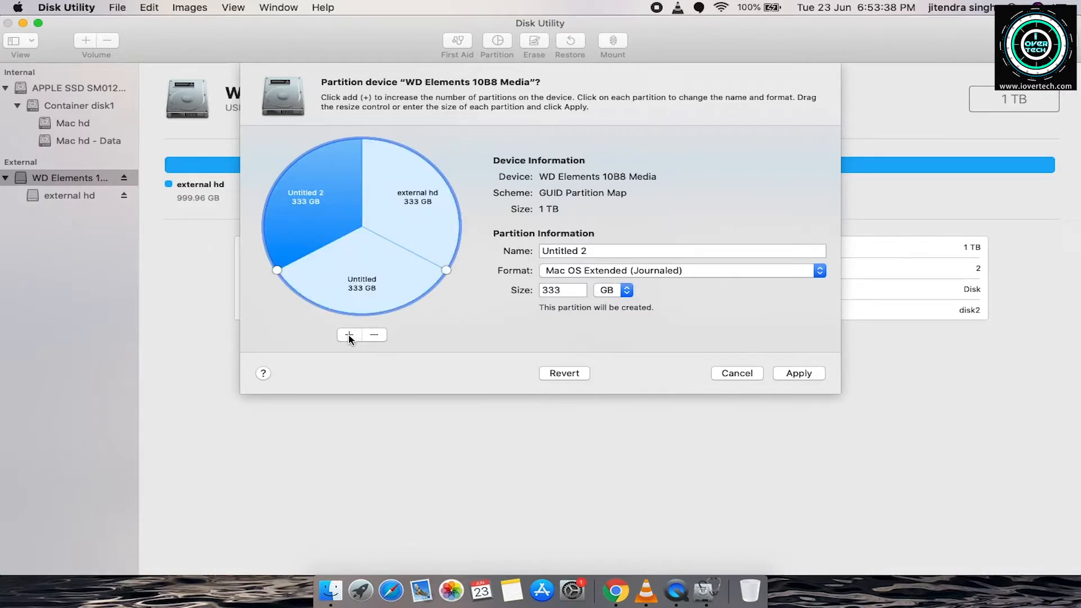
left_click(349, 336)
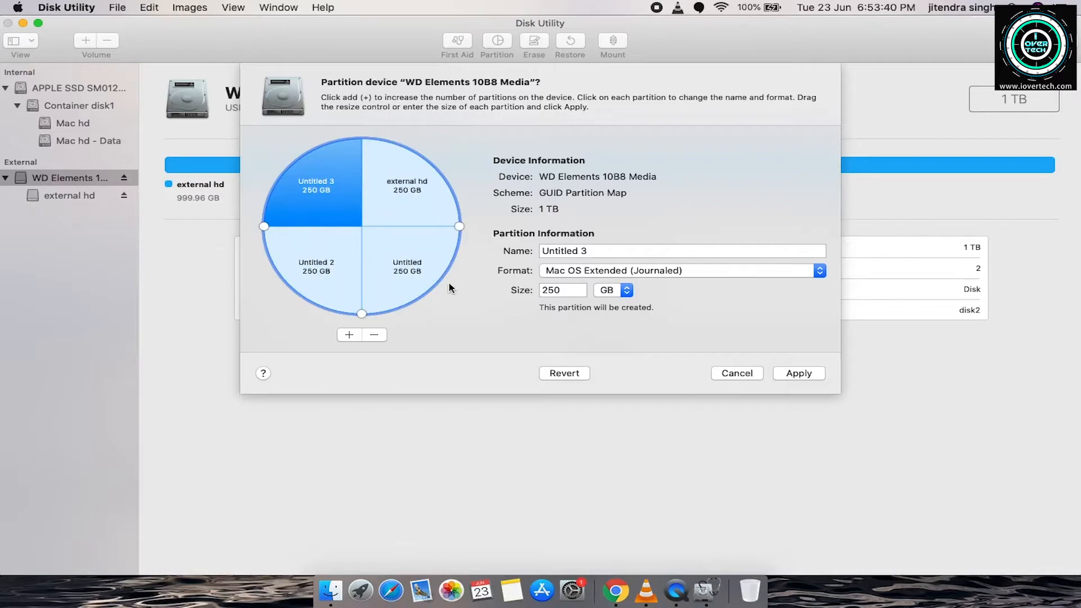
Enlarge the external hd partition to about 368 GB and shrink the Untitled 2 partition to about 125 GB in the chart
left_click(459, 228)
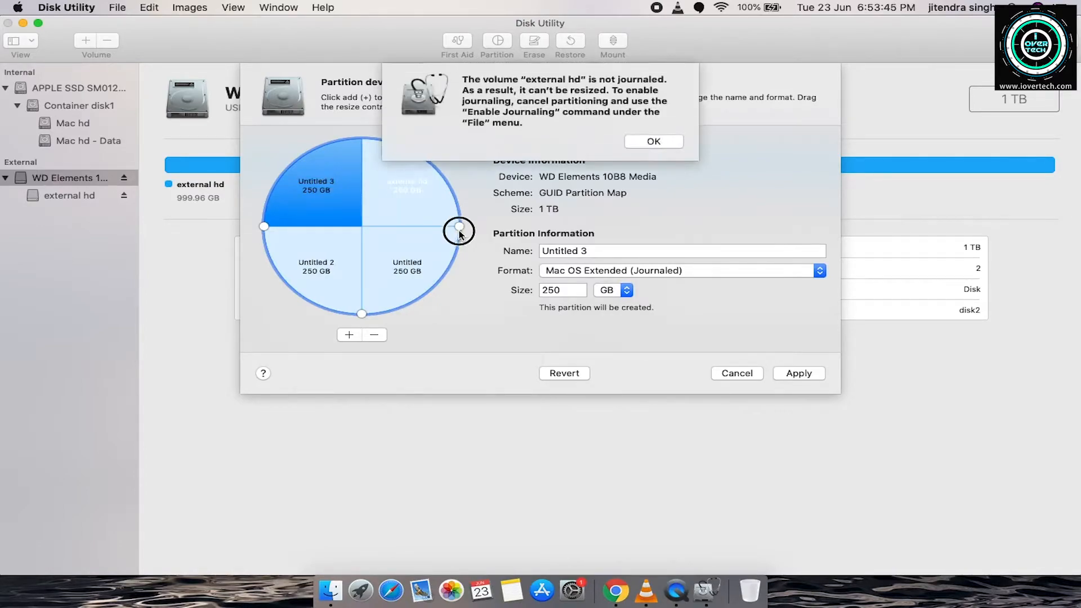
left_click(659, 139)
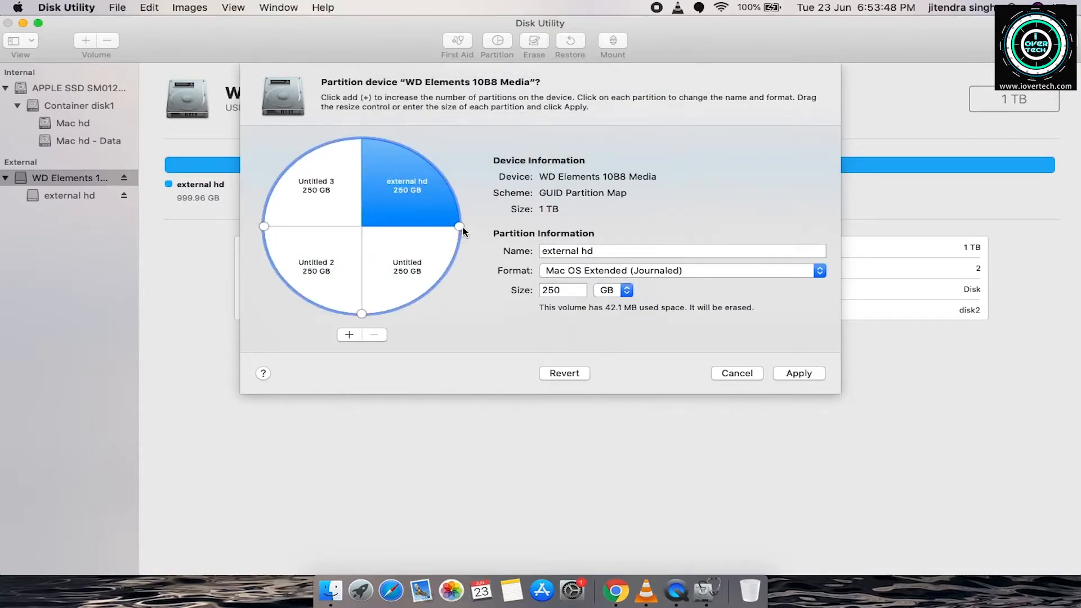
left_click_drag(460, 226, 431, 283)
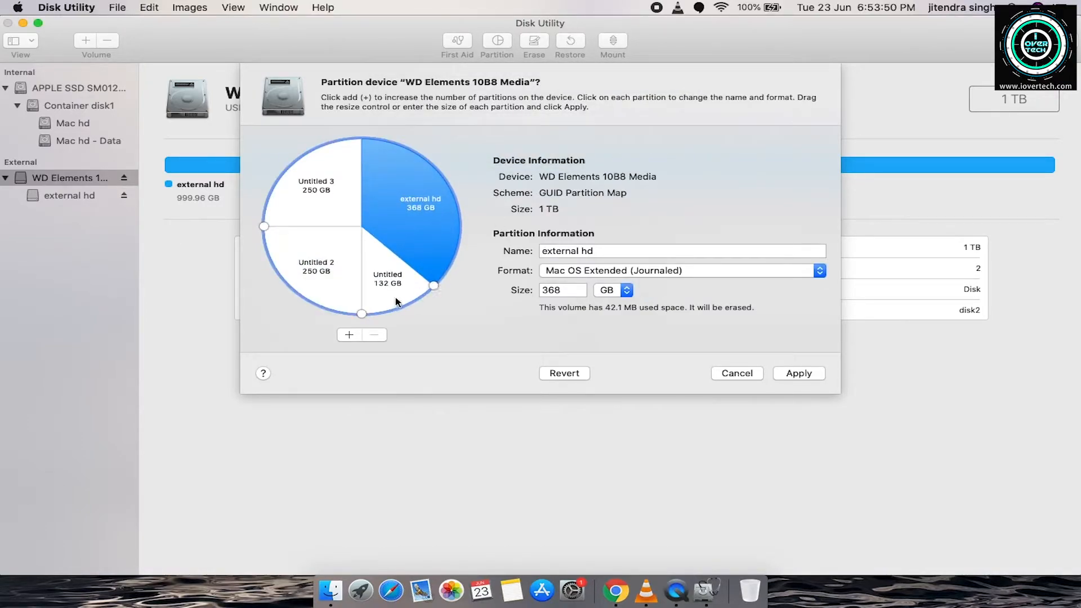
left_click_drag(359, 314, 284, 300)
Rename the Untitled 2 partition as mac
left_click(296, 257)
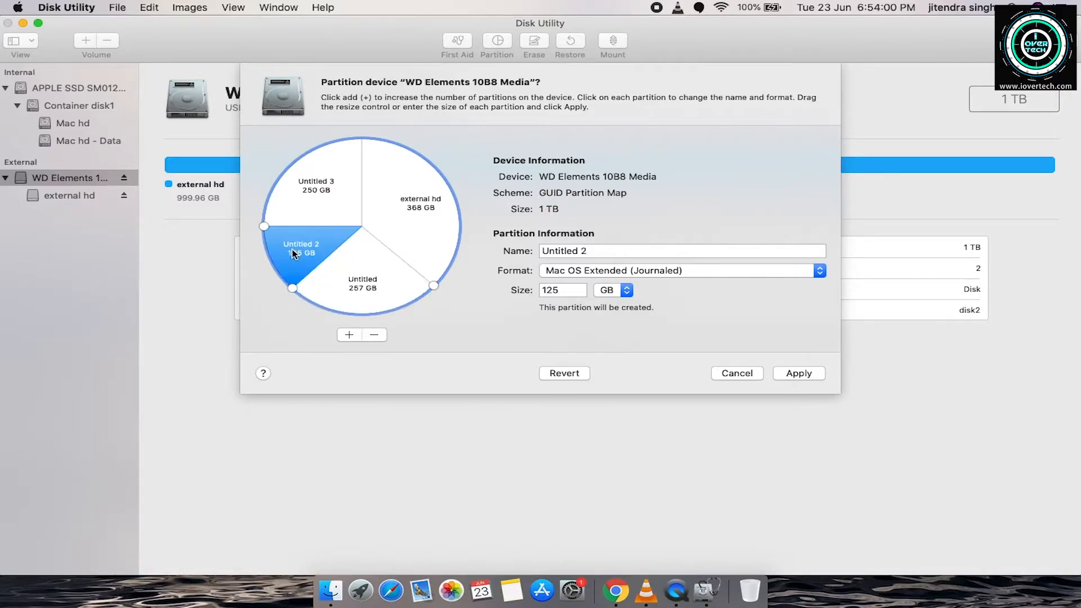
triple_click(592, 252)
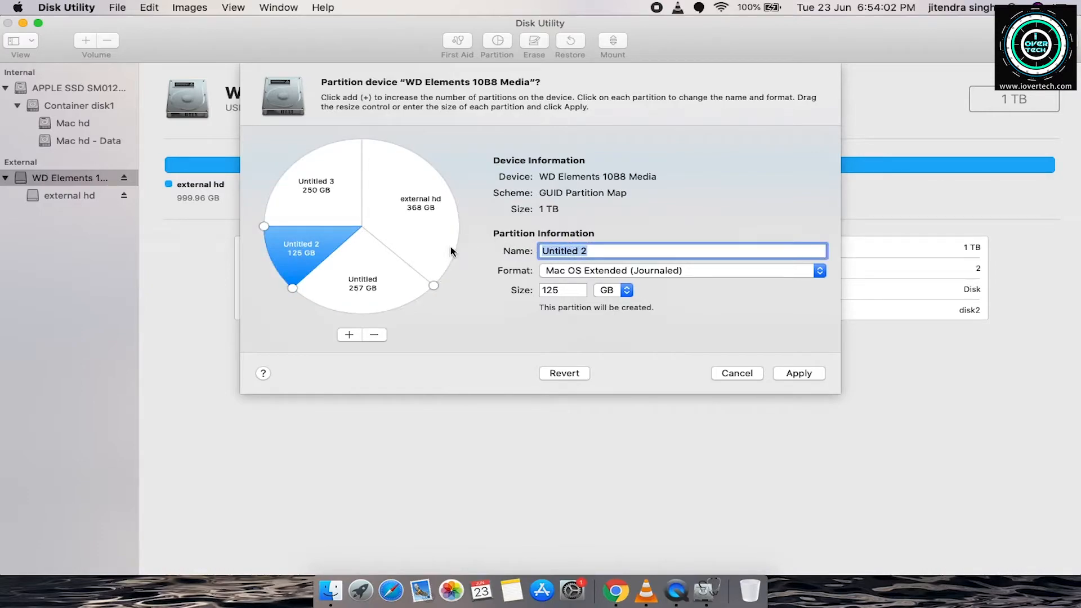
type("mac")
Set up the Untitled partition as an ExFAT partition of about 301 GB named backup, taking the space from external hd
left_click(362, 272)
left_click_drag(434, 288, 450, 266)
left_click(596, 250)
double_click(555, 251)
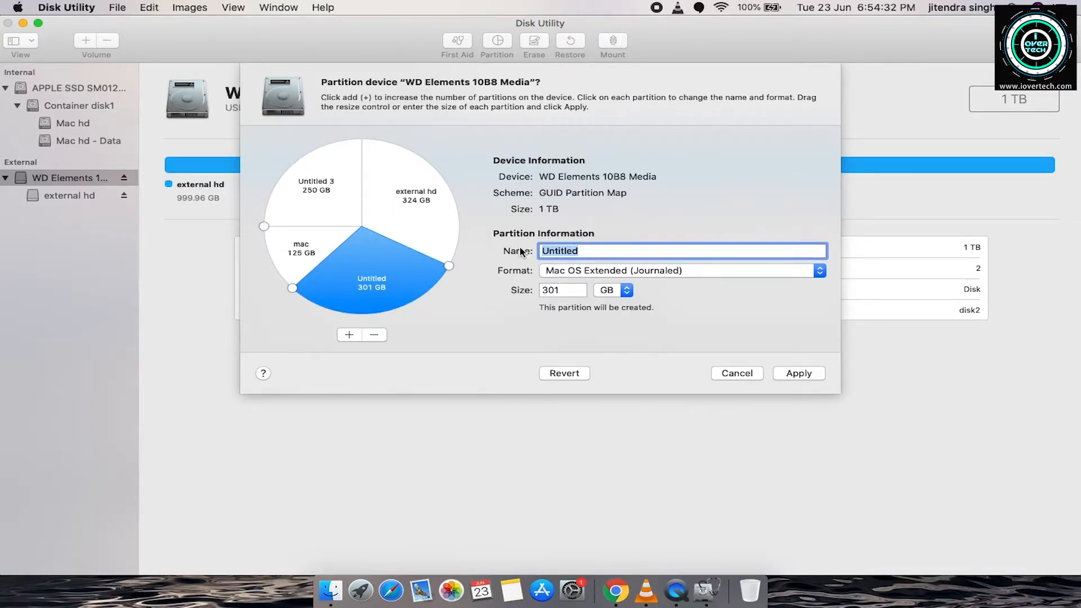
type("backup")
left_click(637, 275)
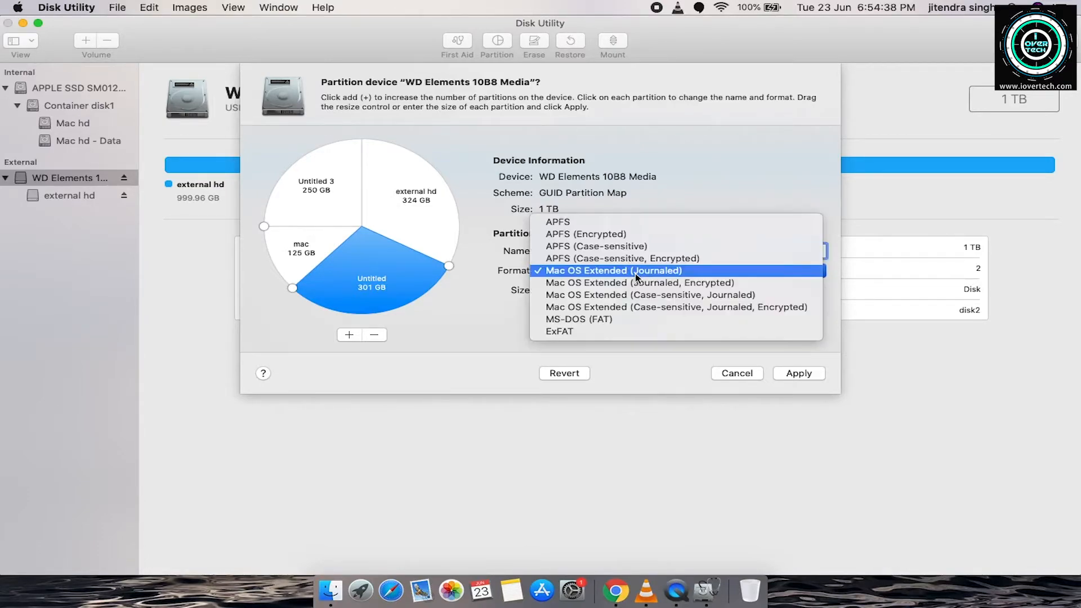
left_click(599, 331)
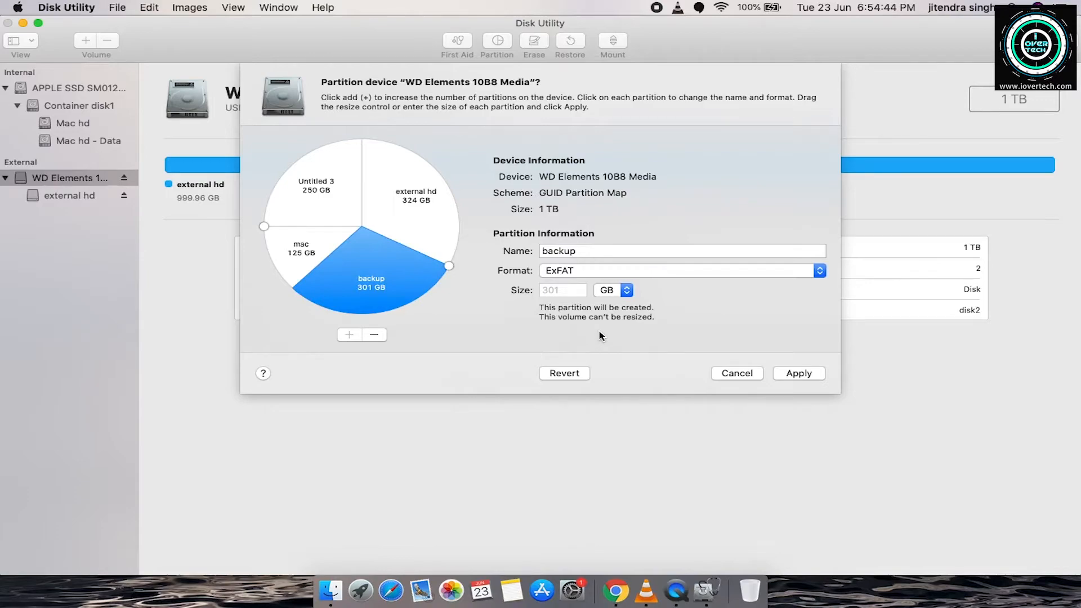
Rename the Untitled 3 partition as cam and set its format to ExFAT
left_click(423, 210)
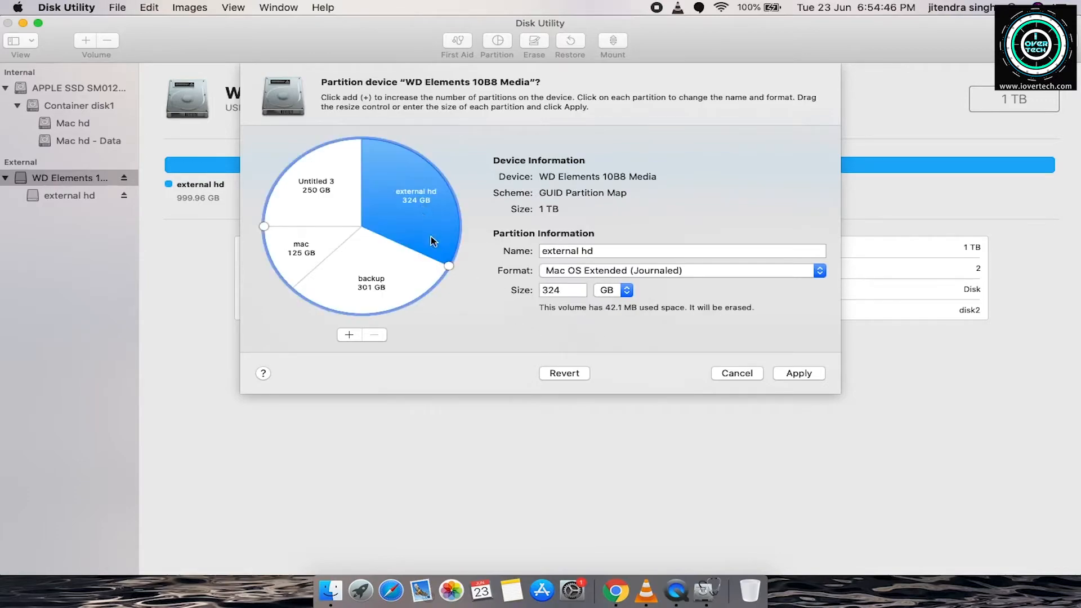
left_click(323, 208)
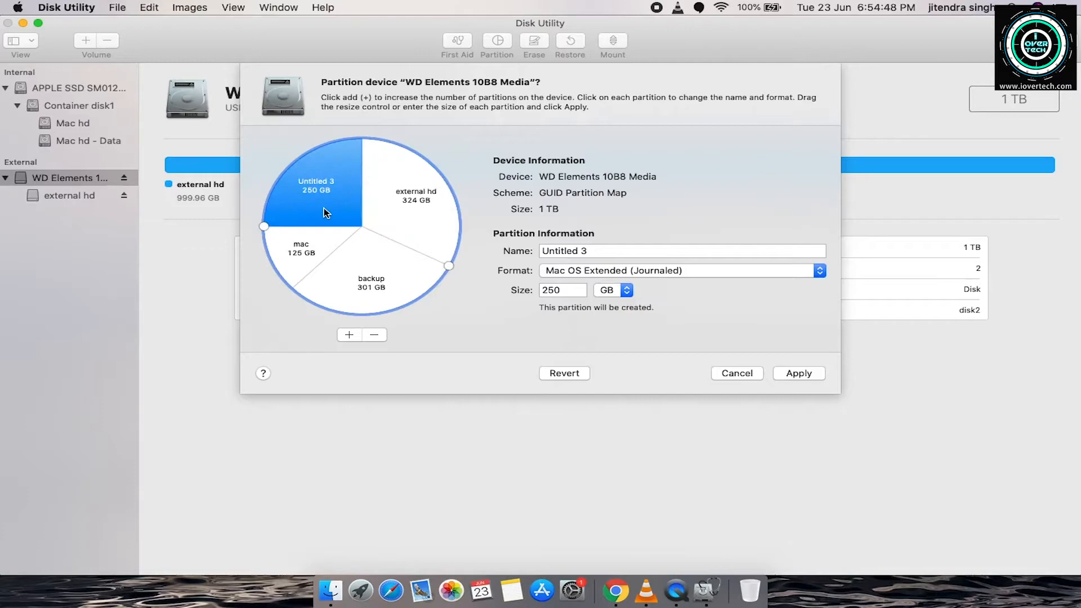
left_click(594, 252)
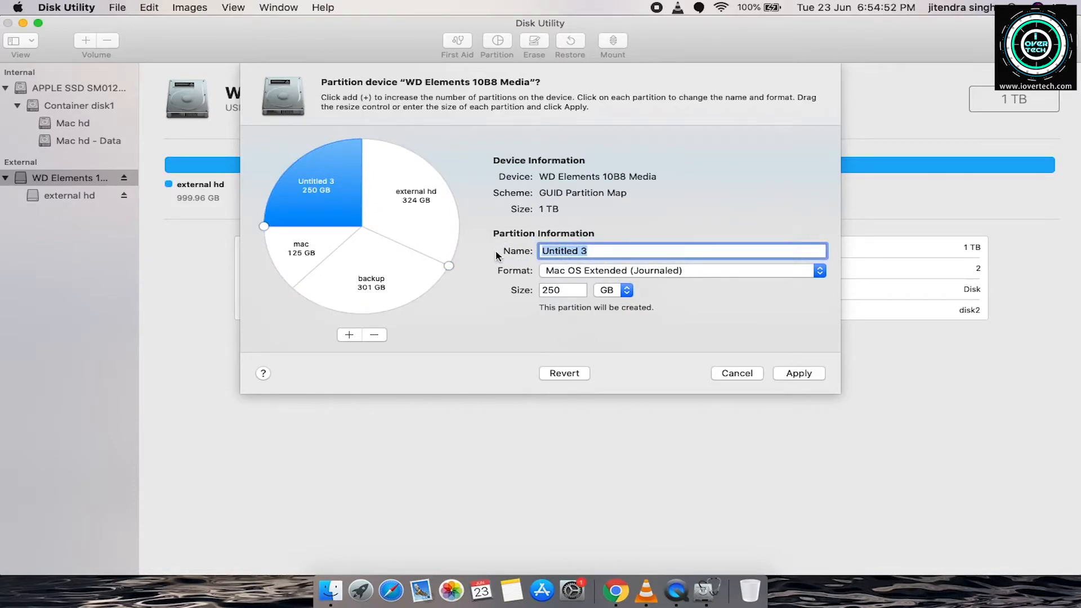
type("cam")
left_click(661, 272)
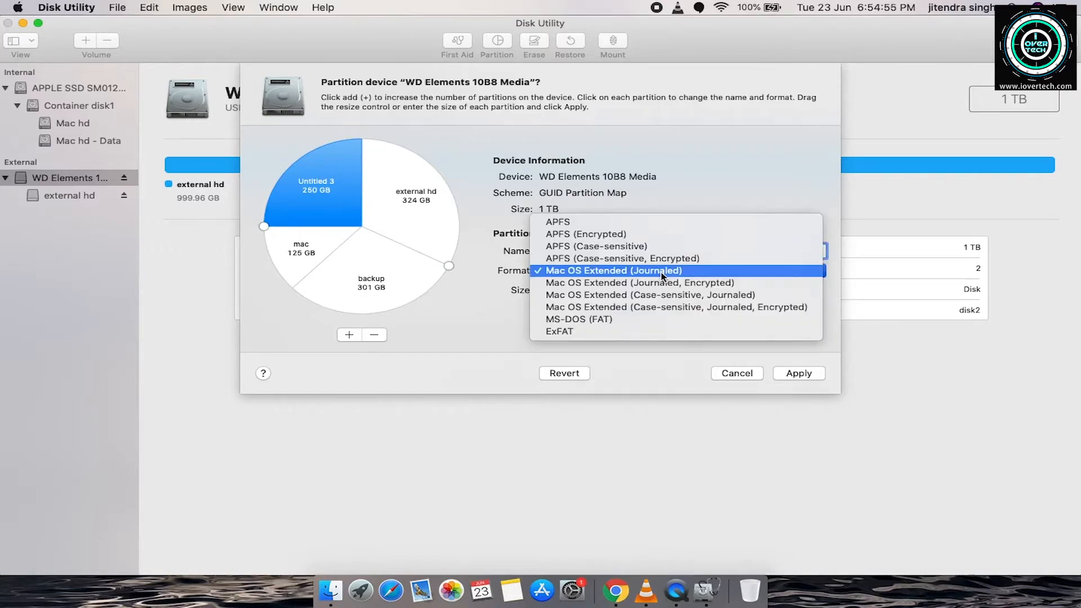
left_click(613, 331)
Set the external hd partition's format back to ExFAT and apply the partition layout to the WD Elements disk
left_click(402, 194)
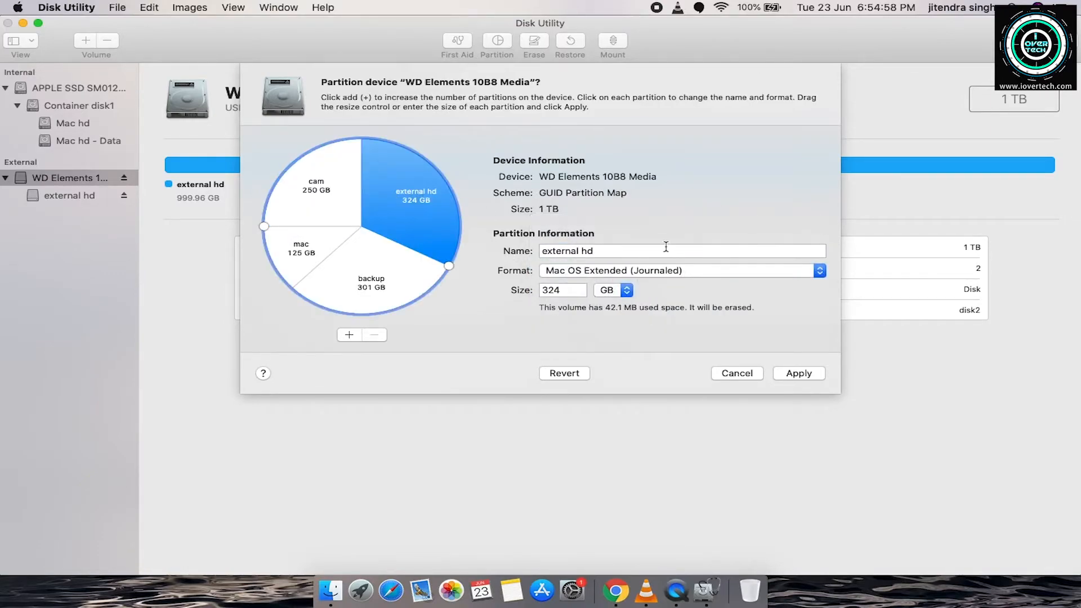
left_click(714, 273)
left_click(660, 331)
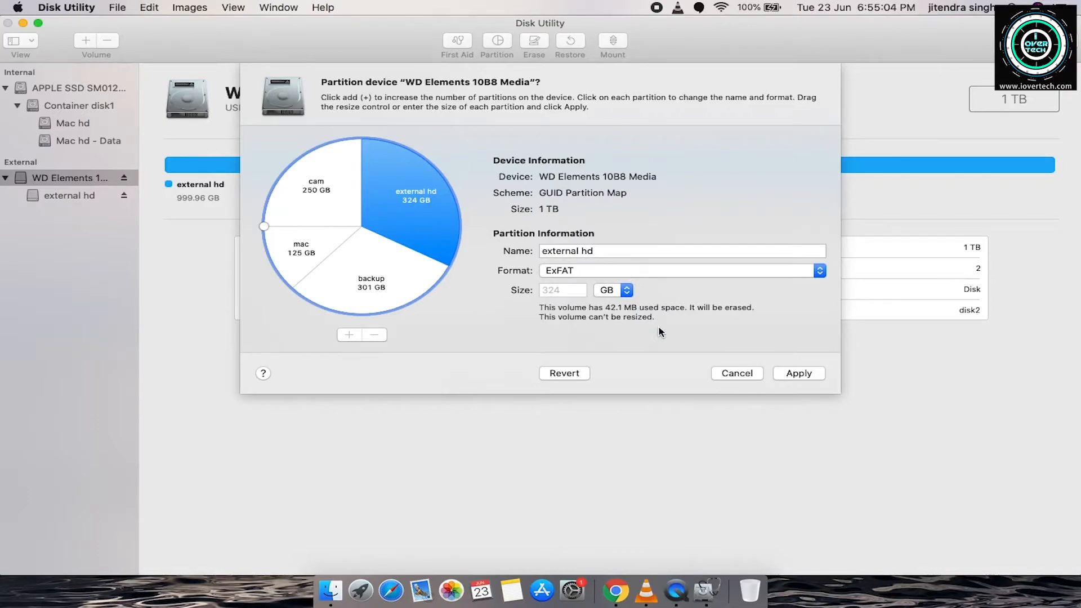
left_click(801, 374)
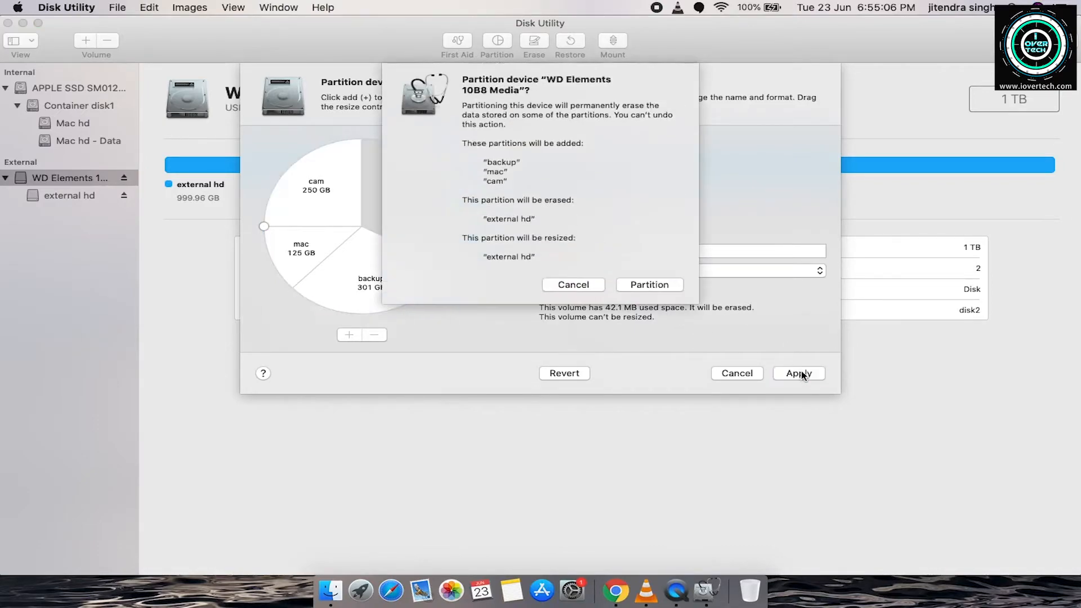
left_click(648, 286)
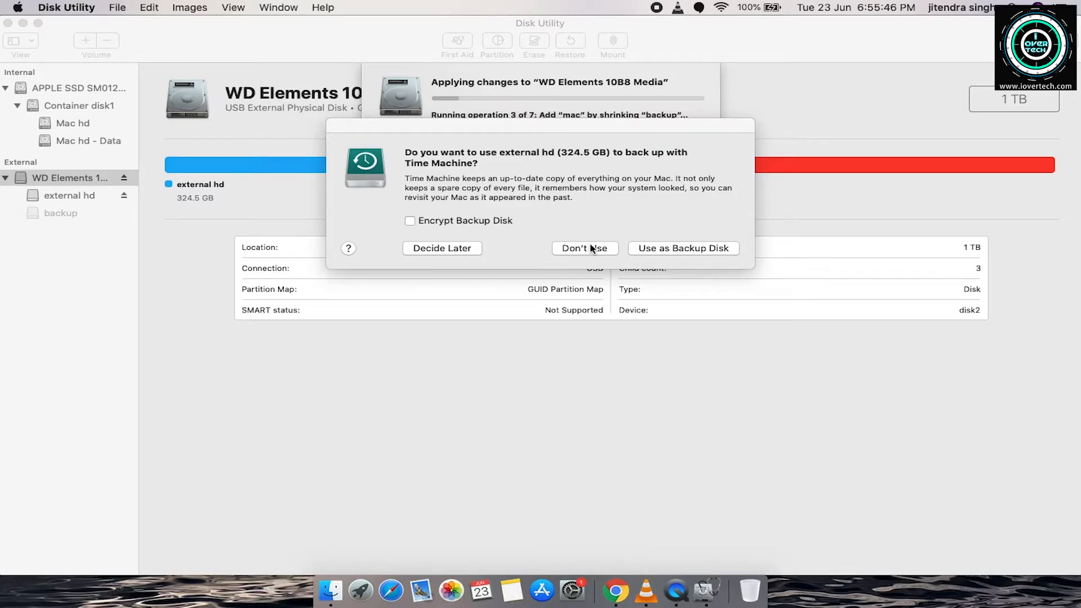
Decline the Time Machine backup offers for the new partitions and close Disk Utility once partitioning is complete
left_click(591, 249)
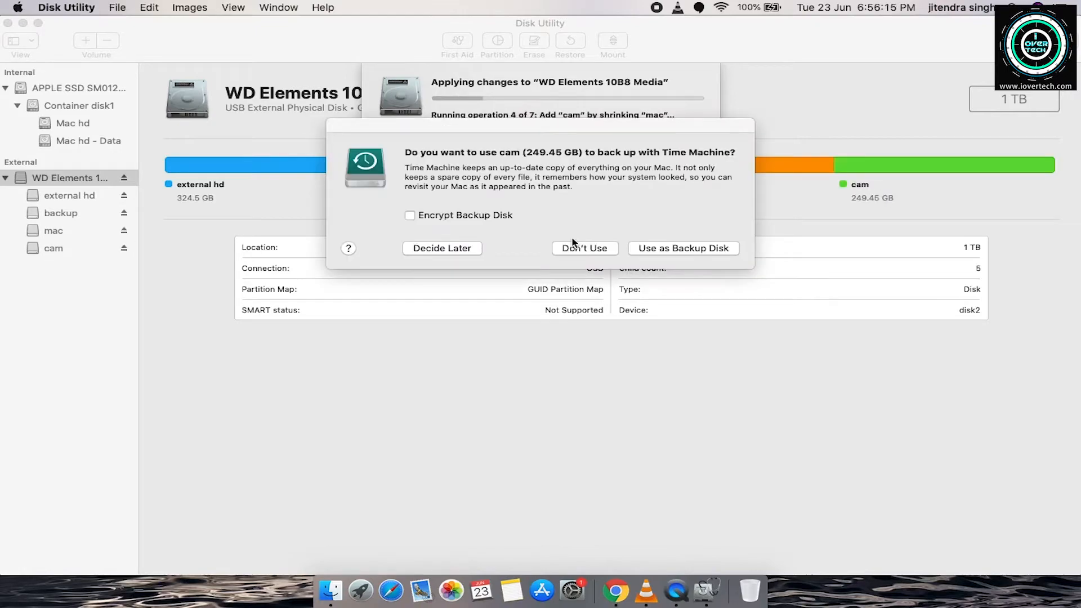
left_click(575, 250)
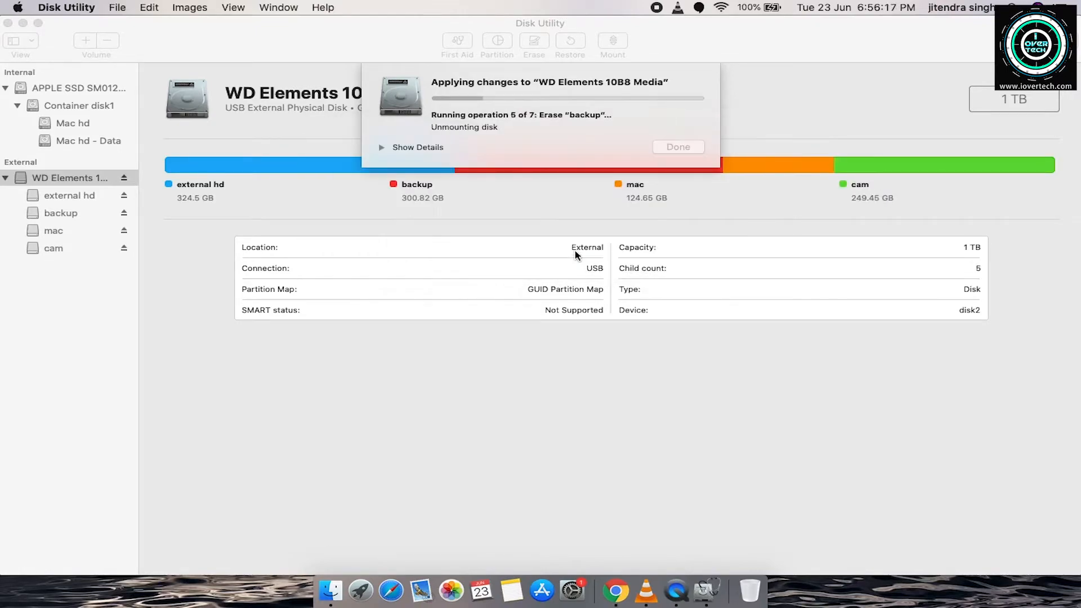
left_click(575, 252)
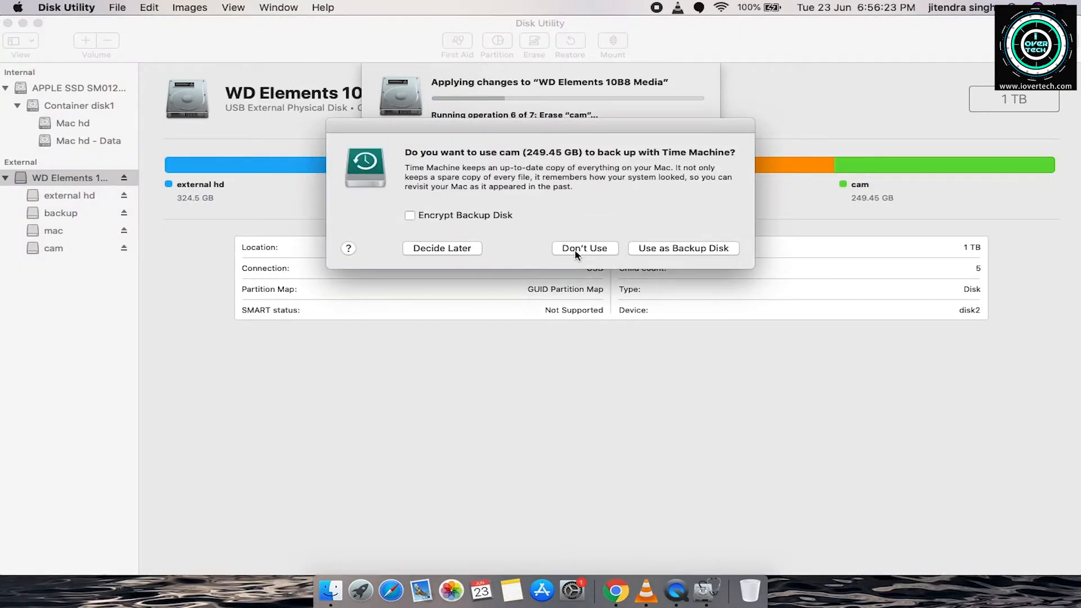
left_click(576, 253)
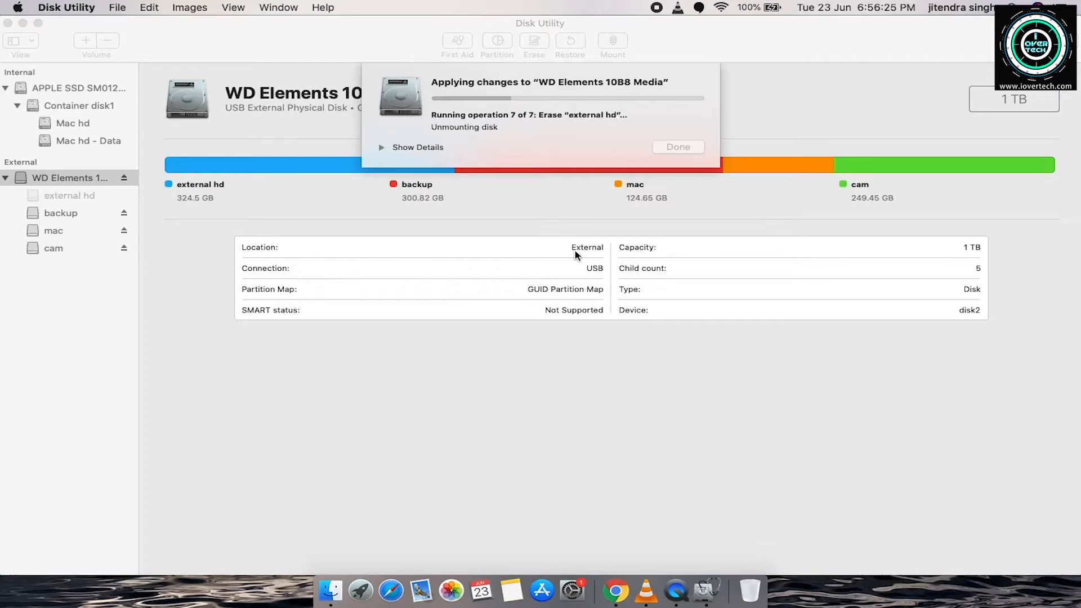
left_click(576, 253)
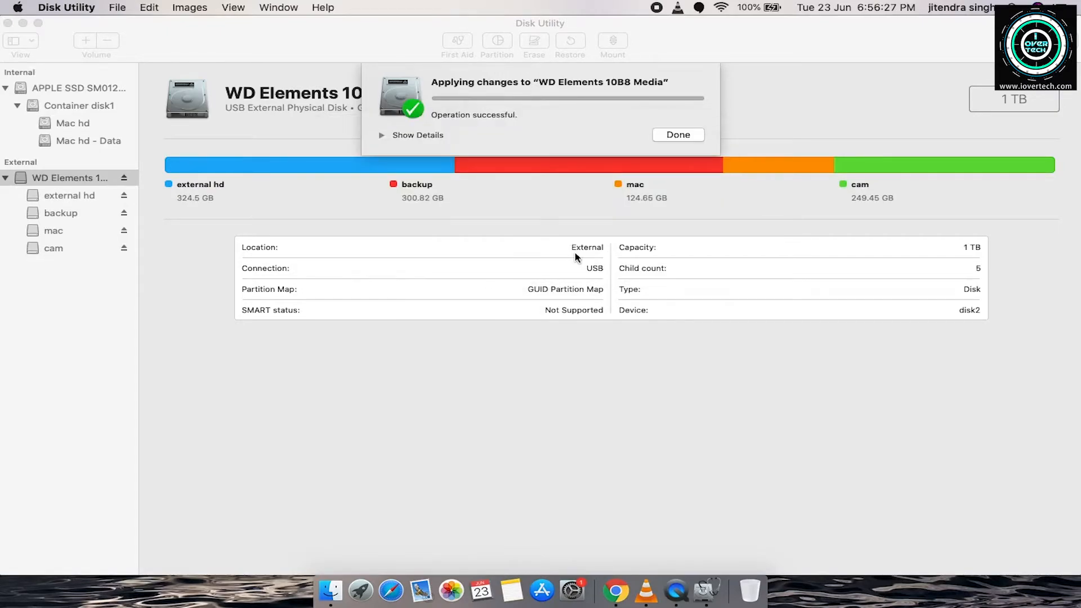
left_click(678, 136)
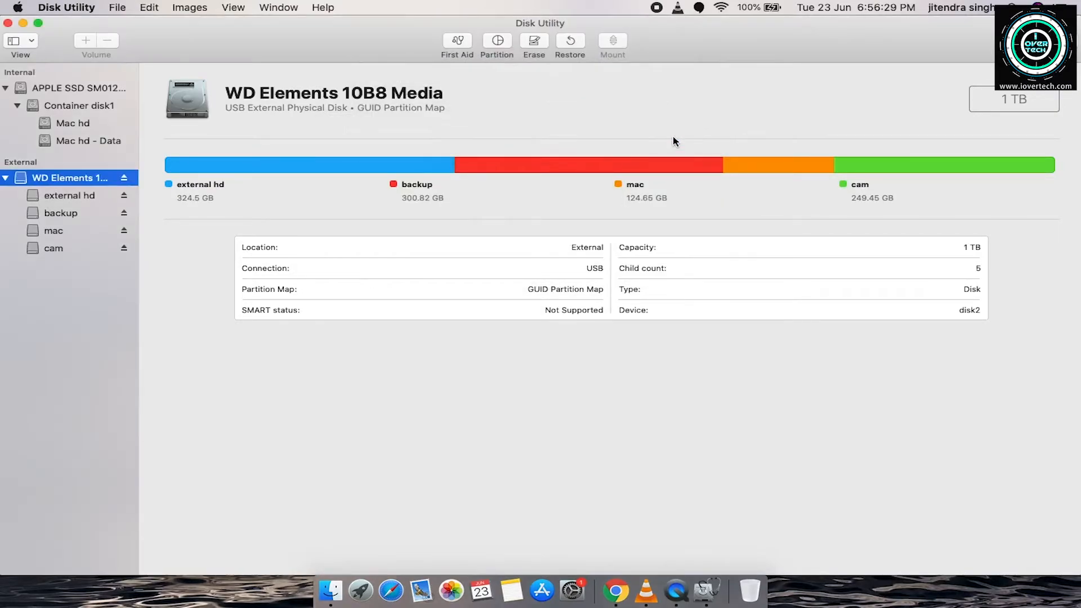
left_click(8, 23)
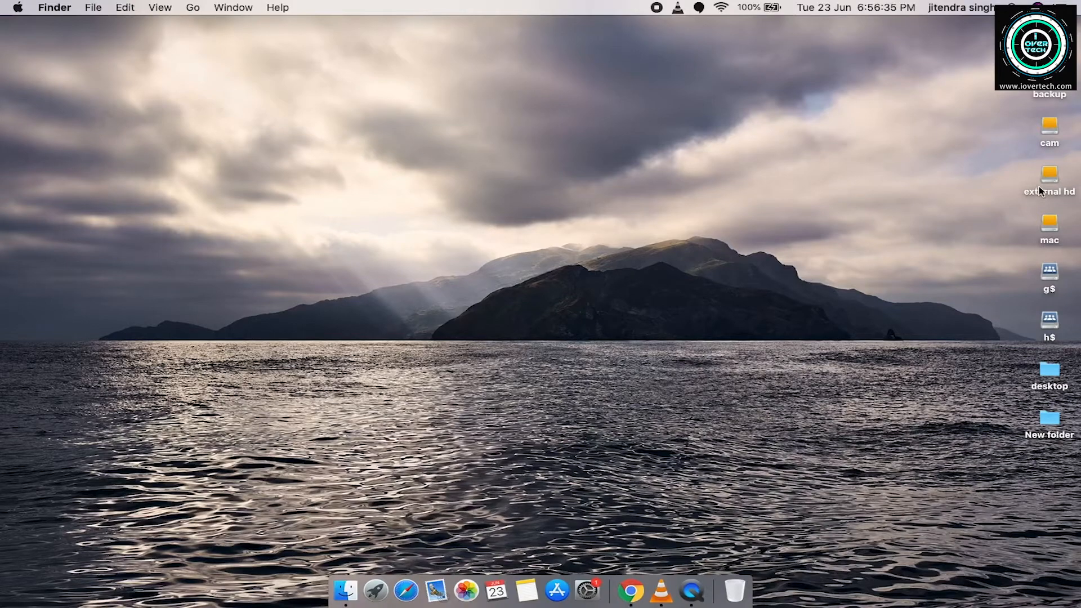
Open the mac volume from the desktop and copy New folder from the desktop into it
left_click(1044, 223)
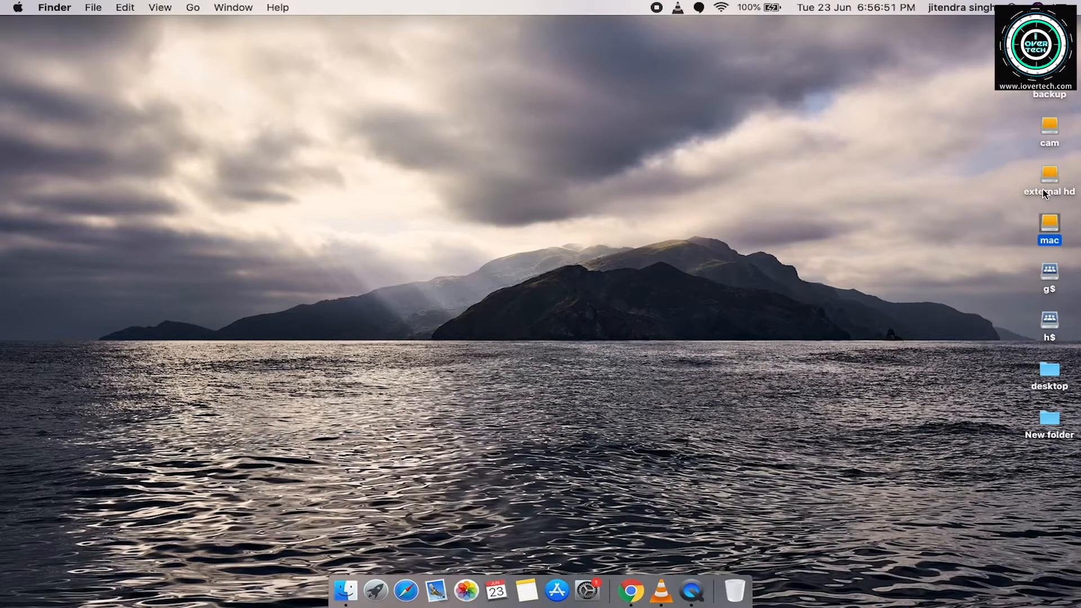
double_click(1047, 225)
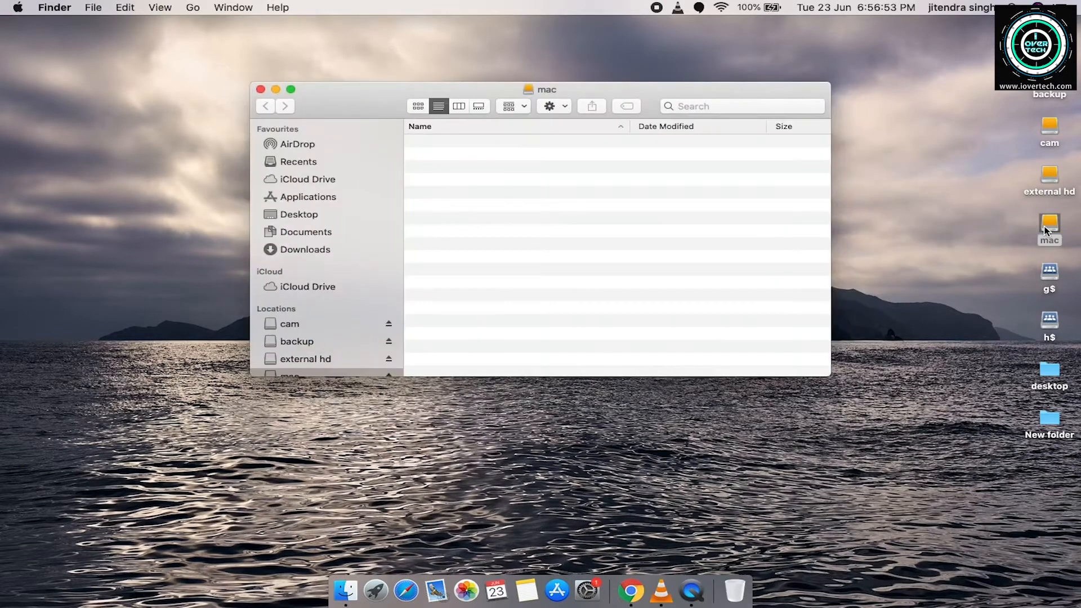
left_click_drag(1048, 418, 595, 300)
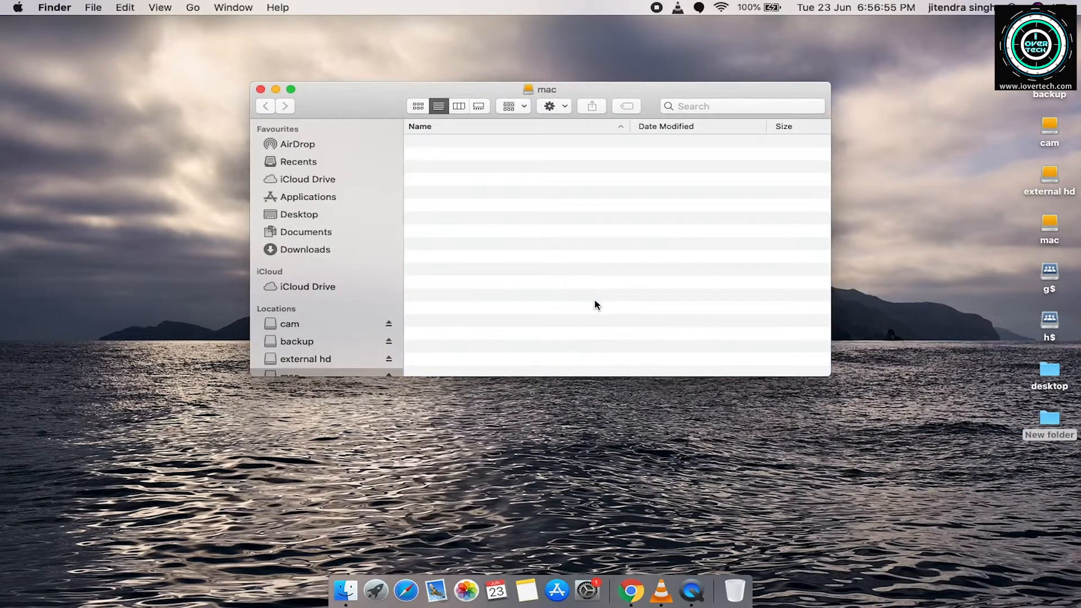
Create a folder on the mac volume, keeping the default name untitled folder, and copy it to the desktop
right_click(531, 205)
left_click(568, 211)
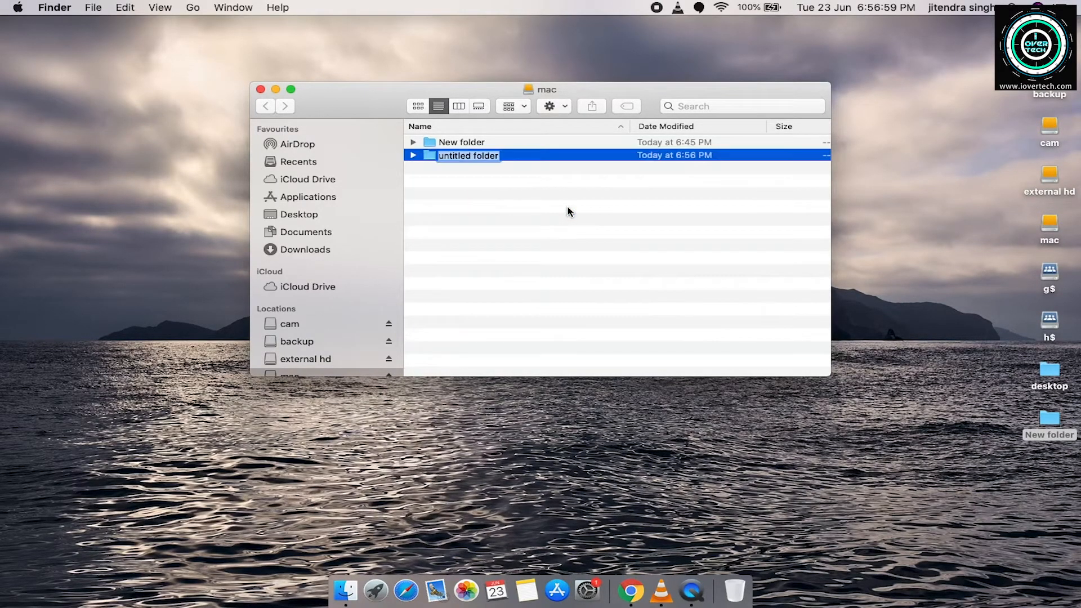
key("Return")
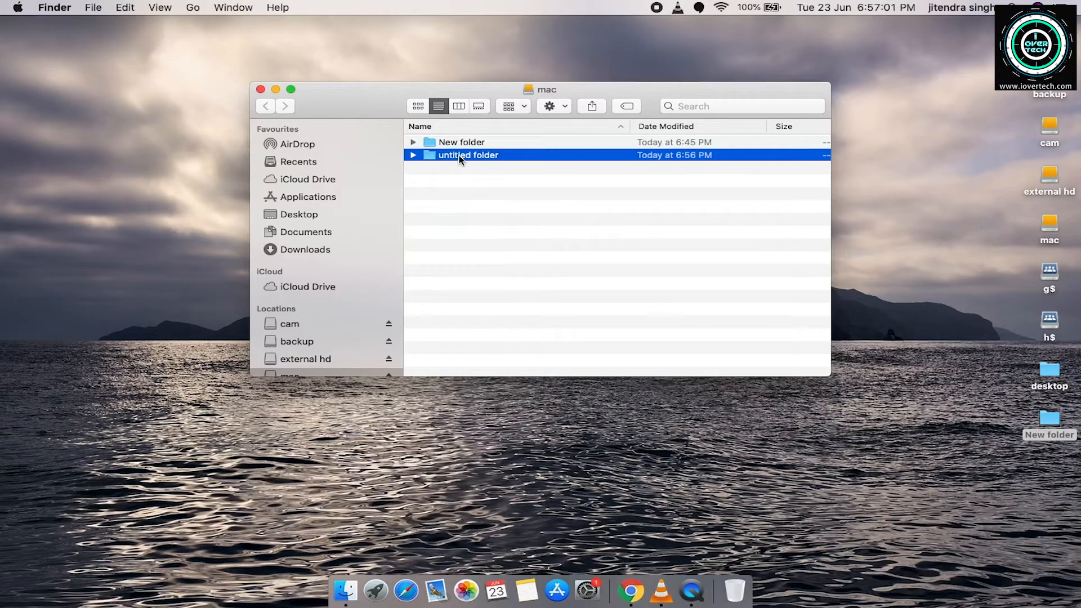
left_click_drag(459, 158, 899, 414)
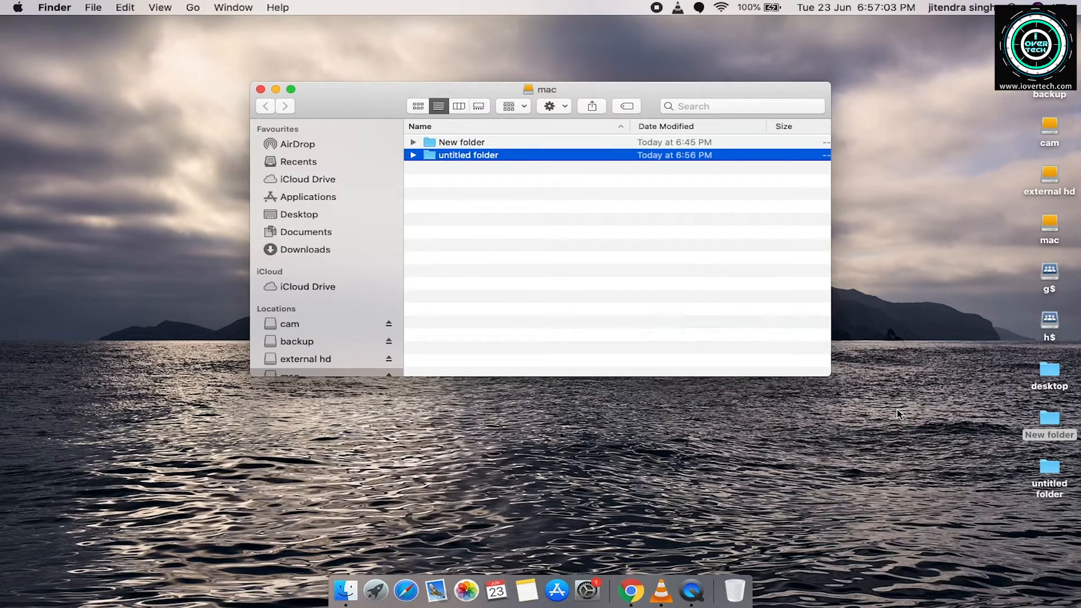
Open the external hd volume from the desktop and copy New folder from the desktop into it
double_click(1049, 175)
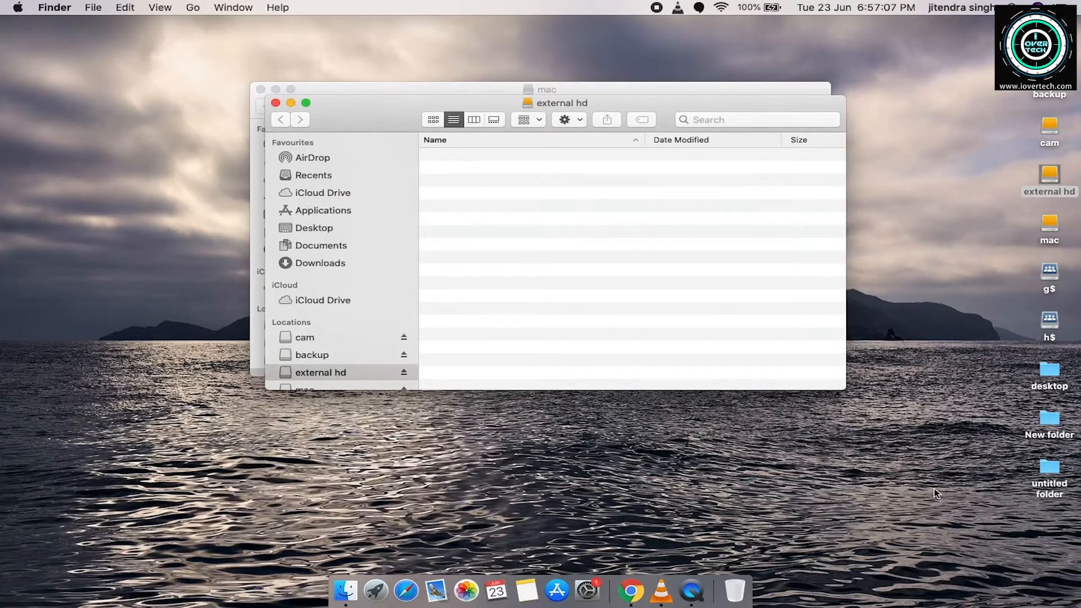
left_click_drag(1051, 413, 714, 326)
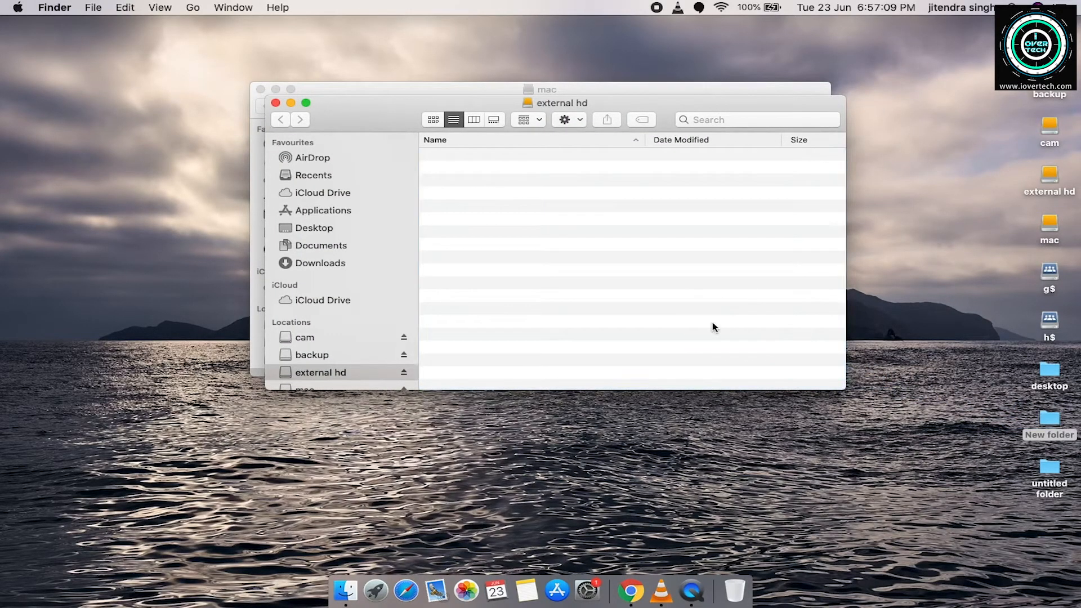
Create a folder on external hd with the default name untitled folder and copy it to the desktop, replacing the existing one
right_click(712, 325)
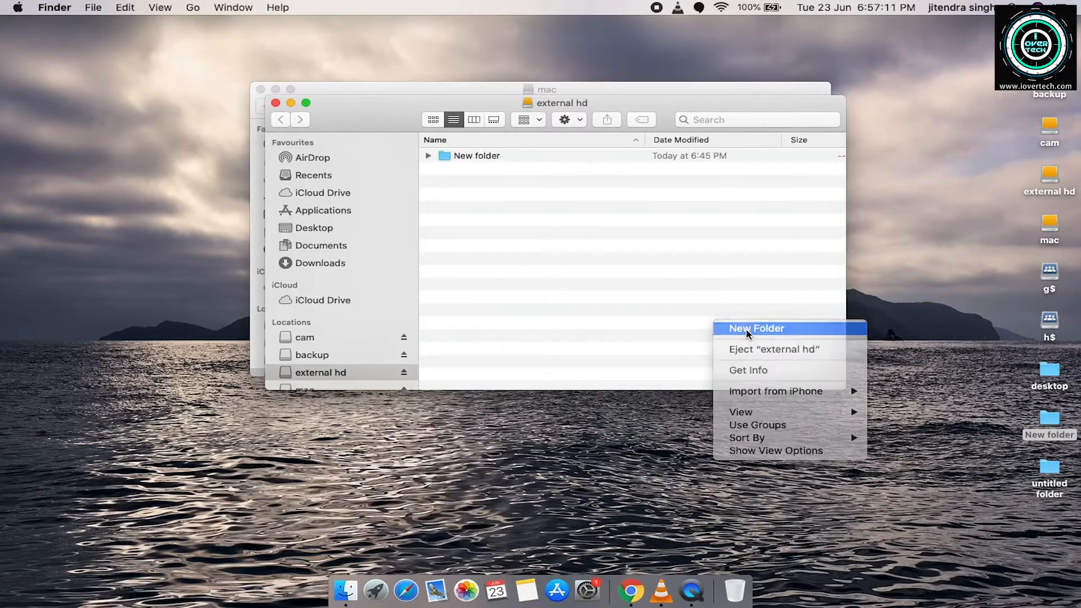
left_click(742, 328)
left_click(624, 181)
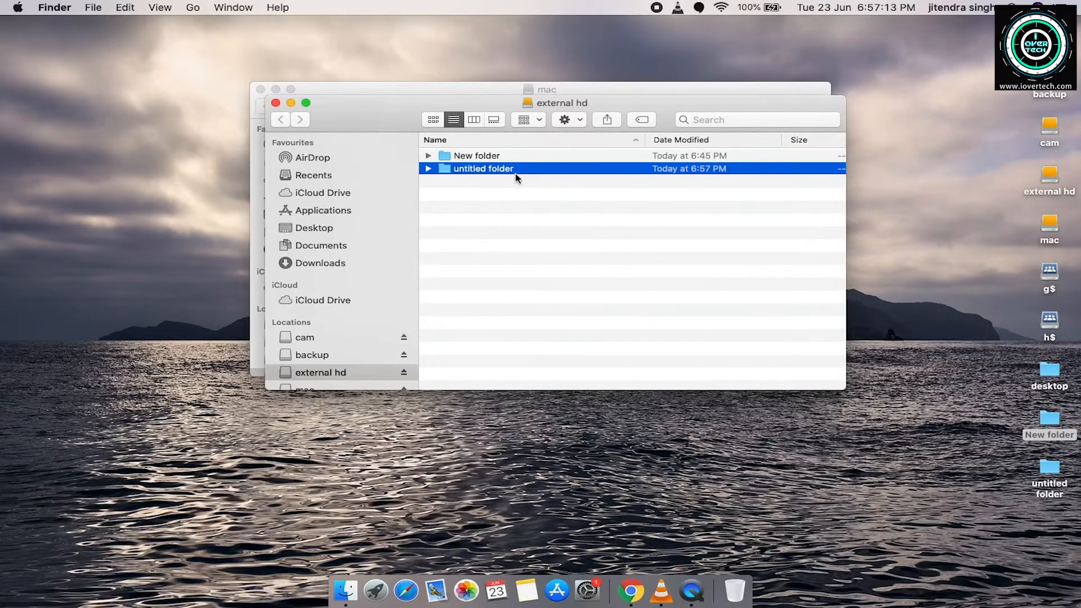
left_click_drag(504, 170, 957, 491)
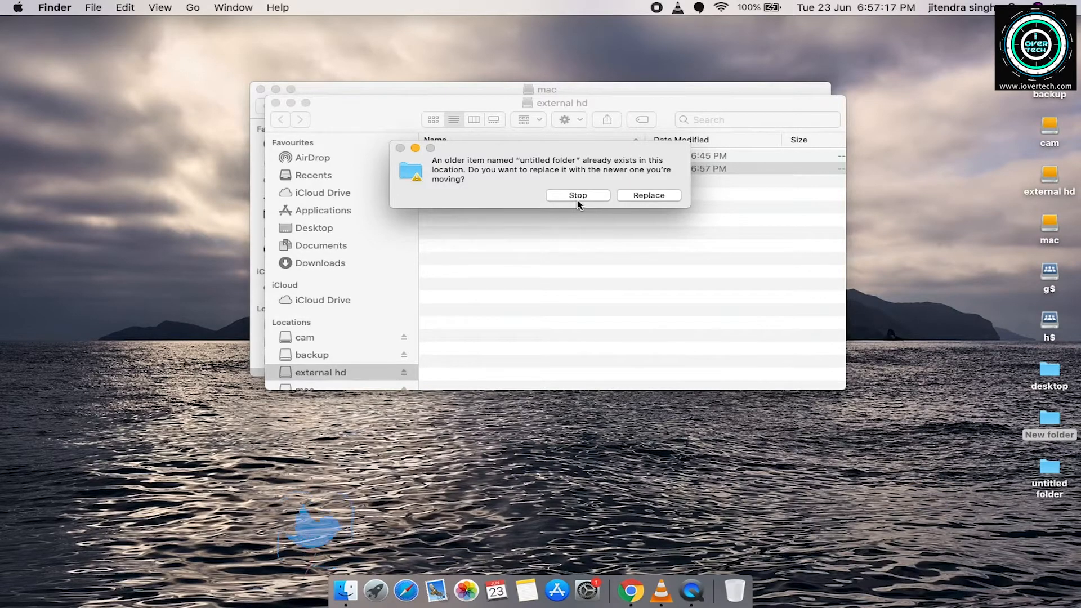
left_click(641, 197)
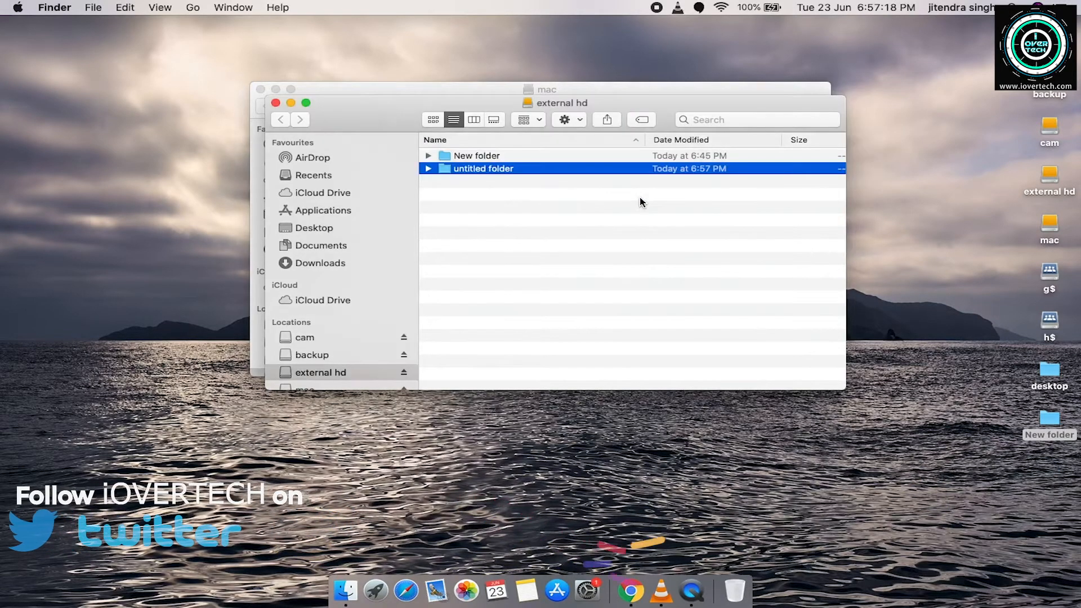
Close the external hd and mac windows and eject the backup volume from the Mac
left_click(275, 103)
left_click(260, 89)
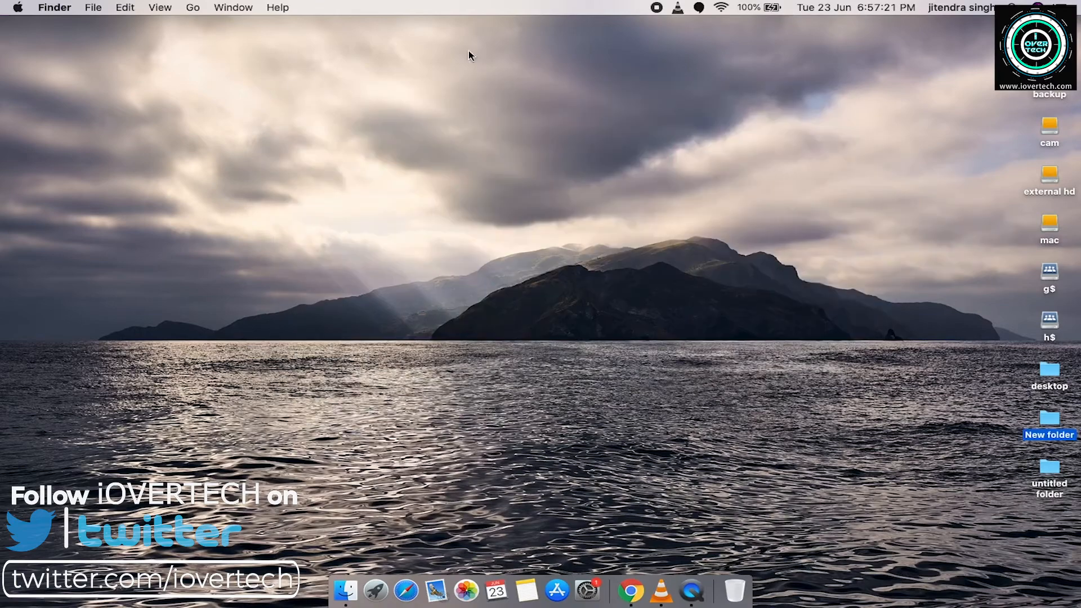
right_click(1046, 78)
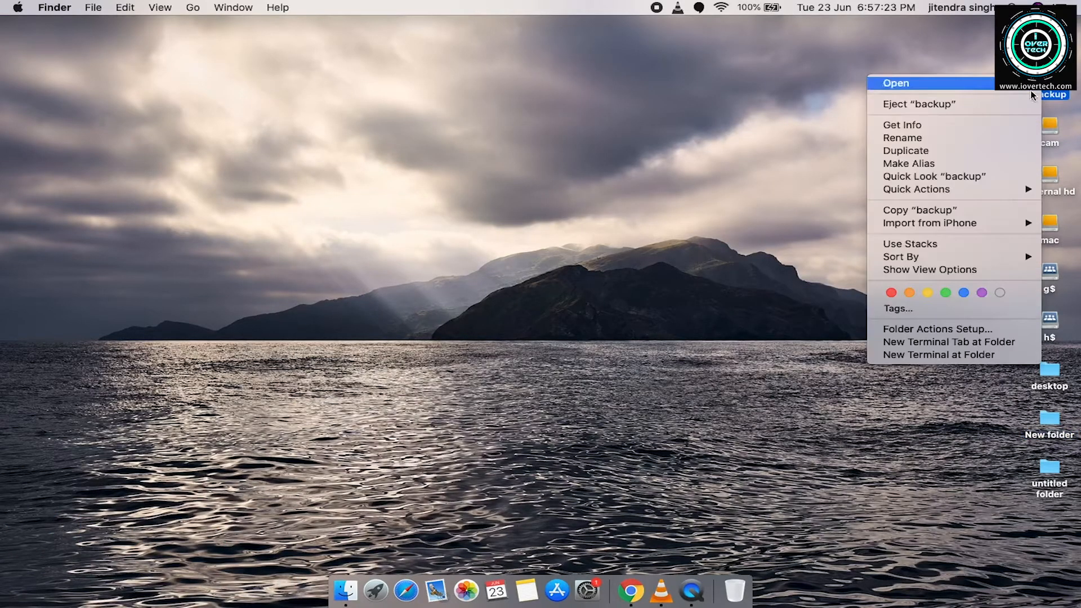
left_click(964, 103)
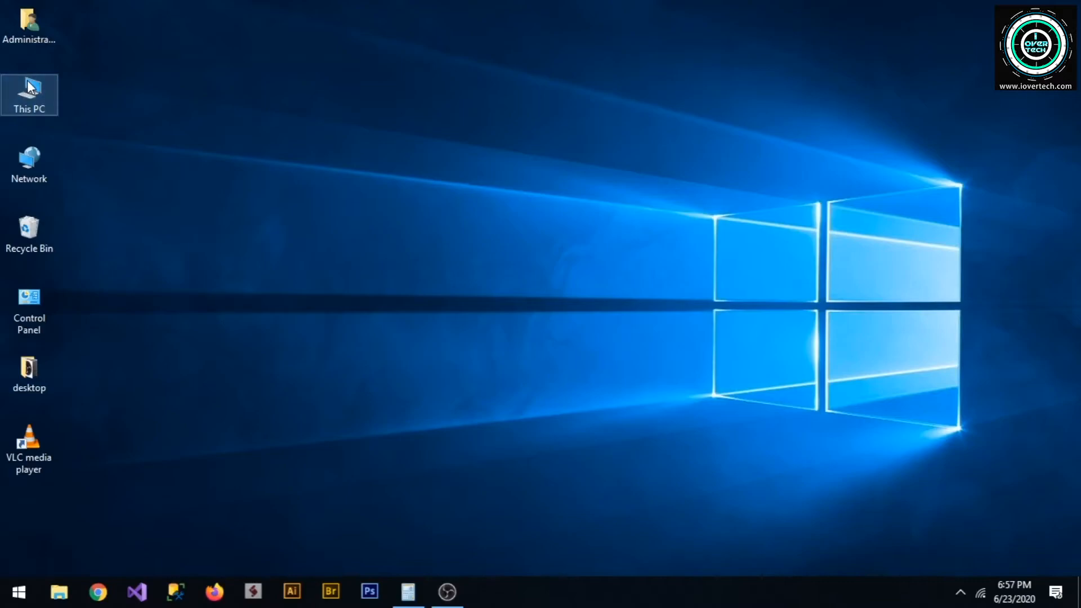
Switch to the Windows PC, open This PC and display its contents as tiles
double_click(29, 88)
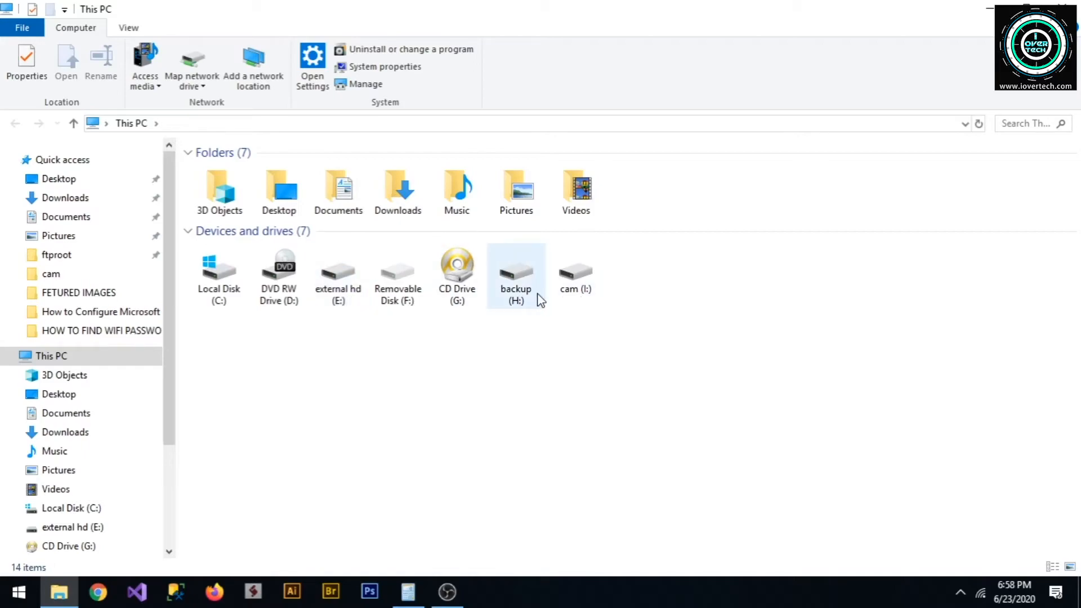
left_click(129, 28)
left_click(164, 82)
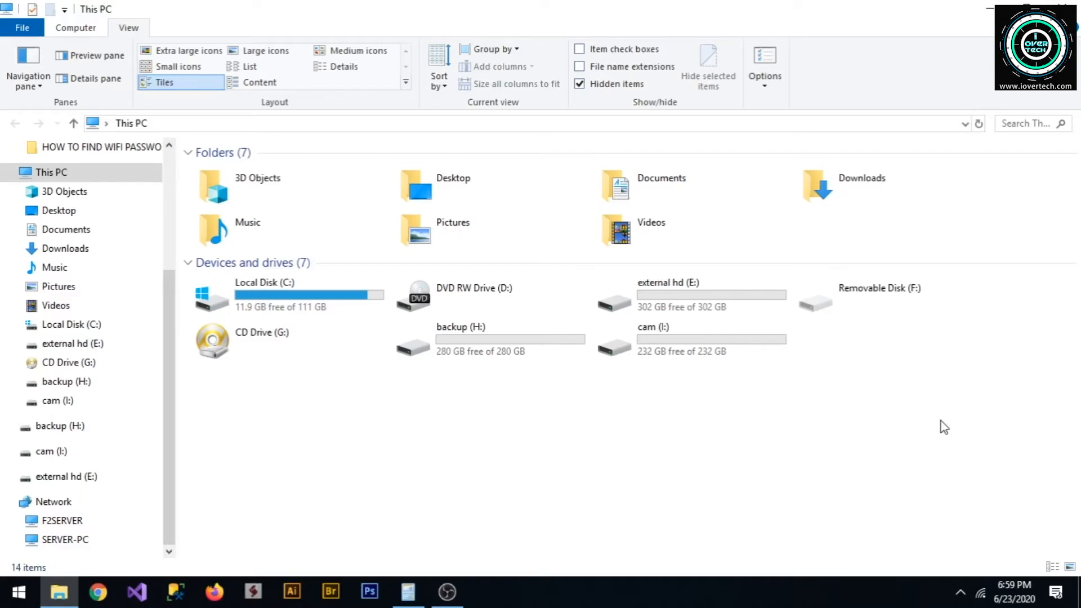
Search Windows for disk and open the Create and format hard disk partitions tool
key("super")
type("disk")
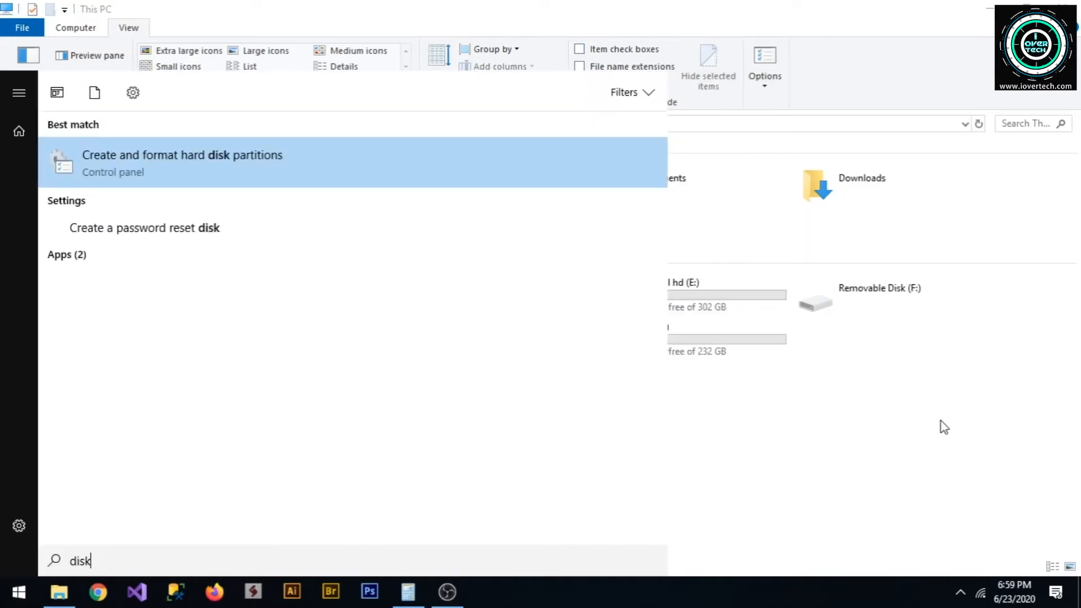
key("Return")
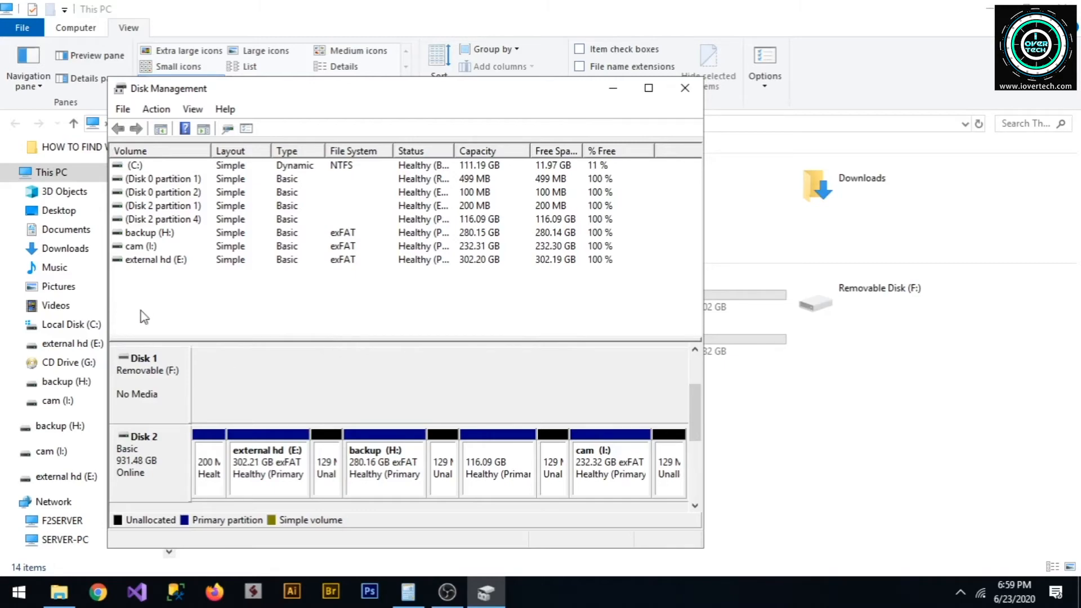
Delete the external hd (E:) and cam (I:) volumes from Disk 2
left_click(152, 260)
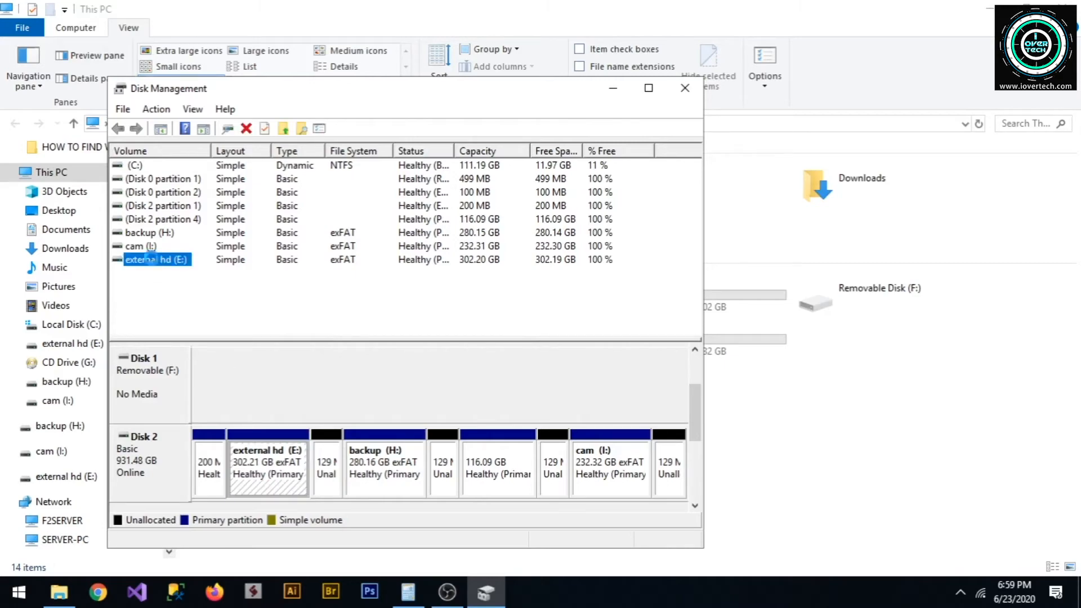
key("Delete")
left_click(601, 353)
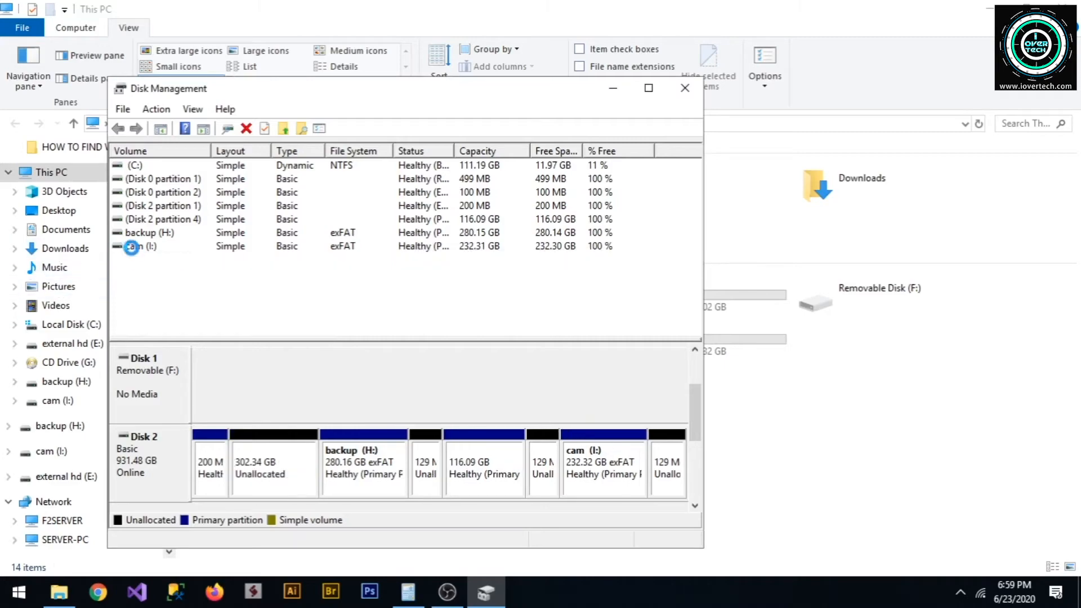
left_click(134, 248)
key("Delete")
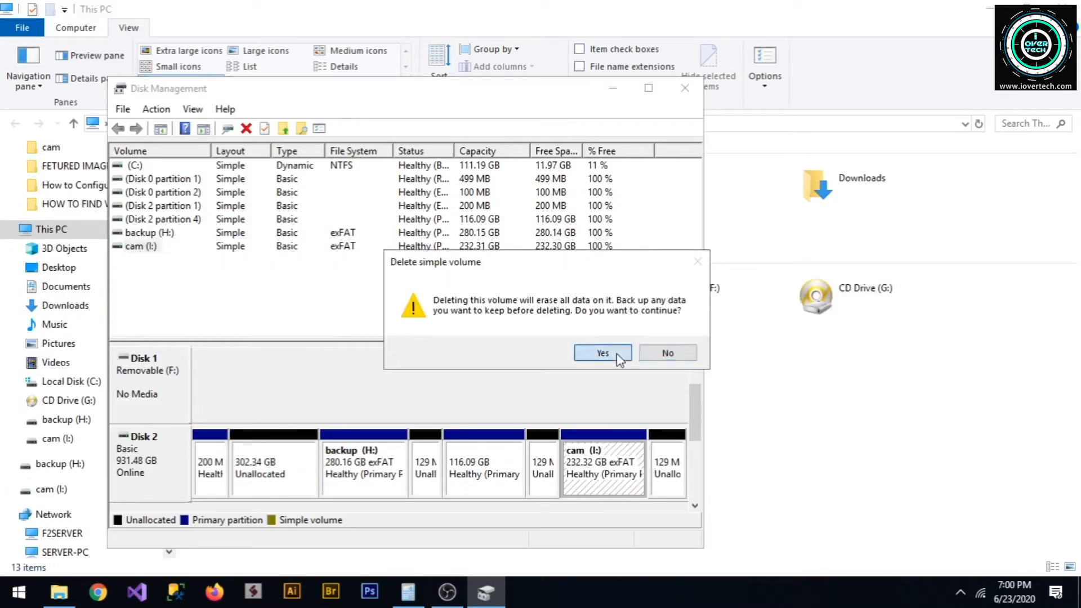
left_click(614, 353)
Delete the backup (H:) volume and Disk 2 partition 4, confirming the removal of each
left_click(150, 232)
key("Delete")
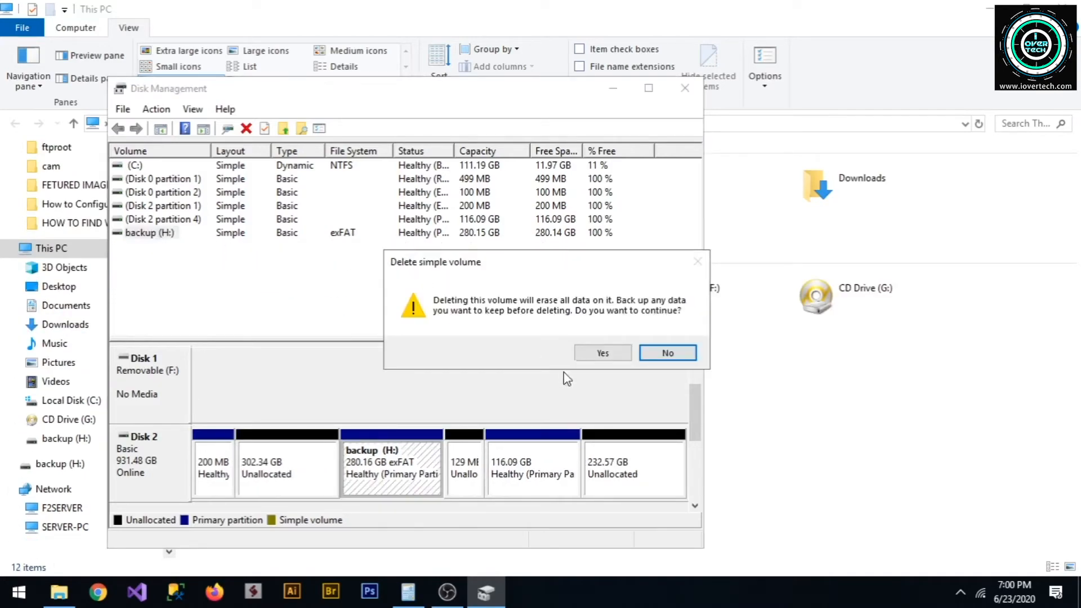
left_click(598, 353)
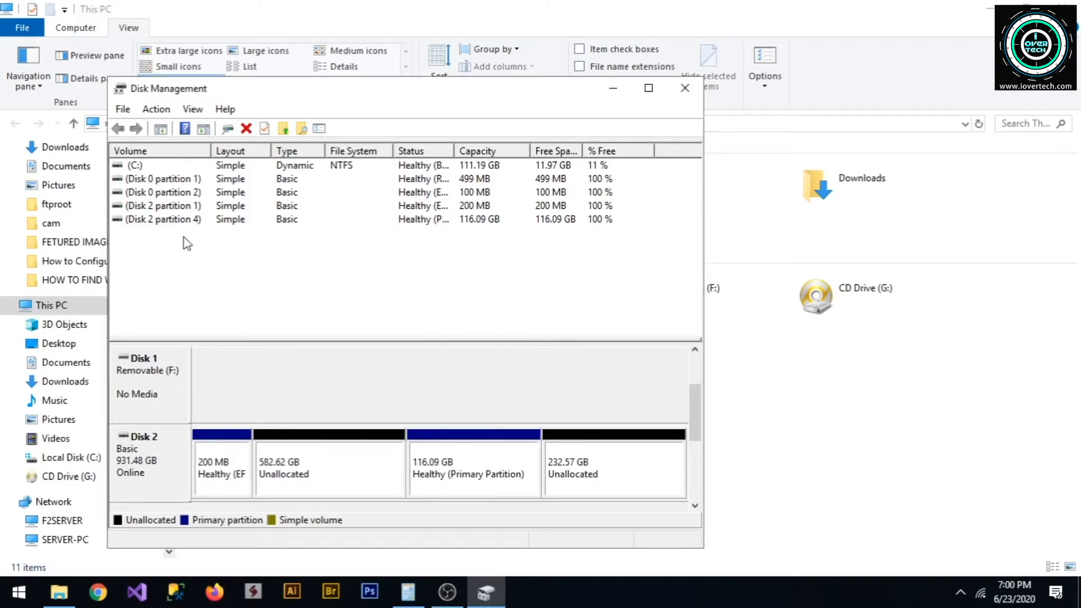
left_click(157, 220)
key("Delete")
left_click(603, 356)
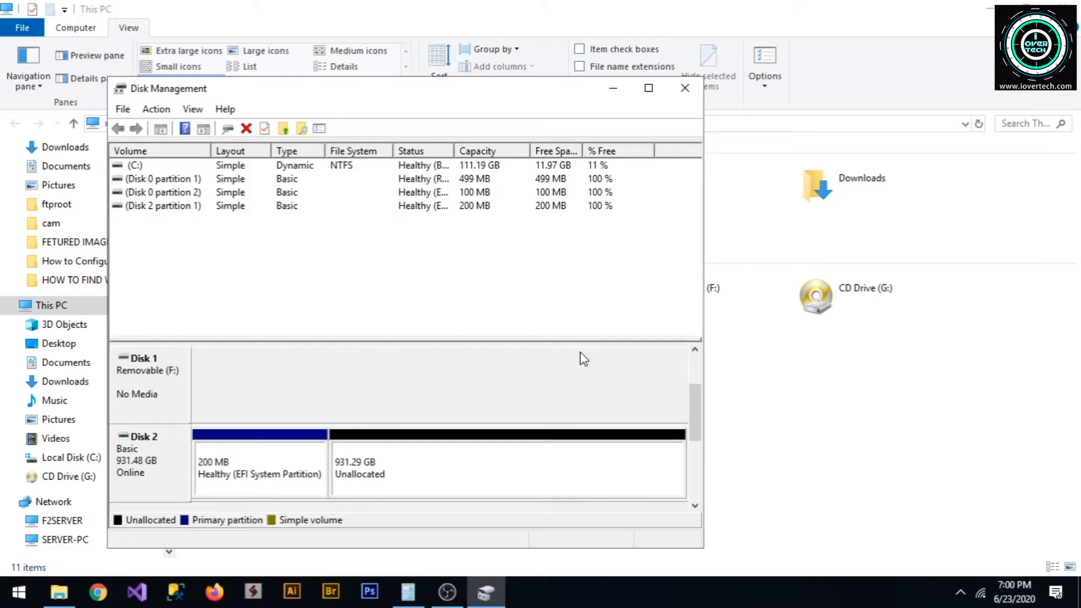
Start a new simple volume in Disk 2's unallocated space with a size of 204800 MB and drive letter J
right_click(438, 477)
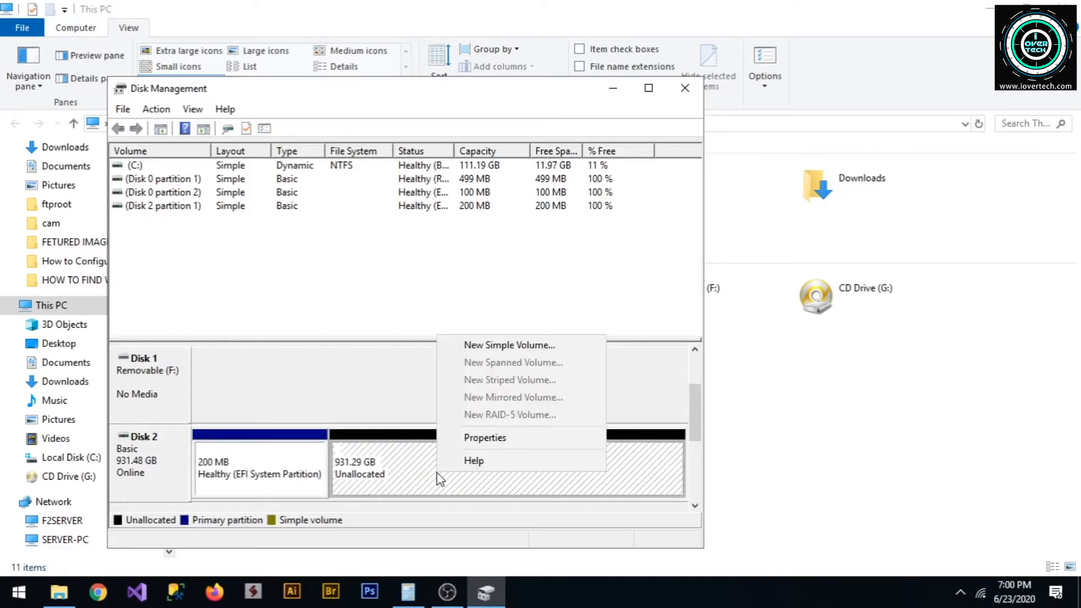
left_click(522, 343)
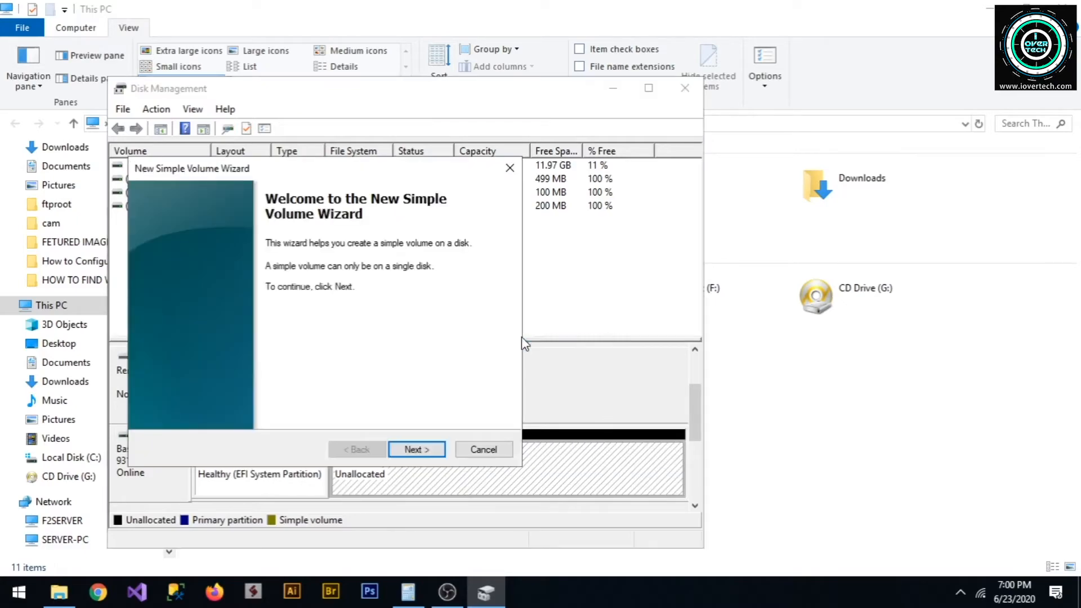
left_click(416, 450)
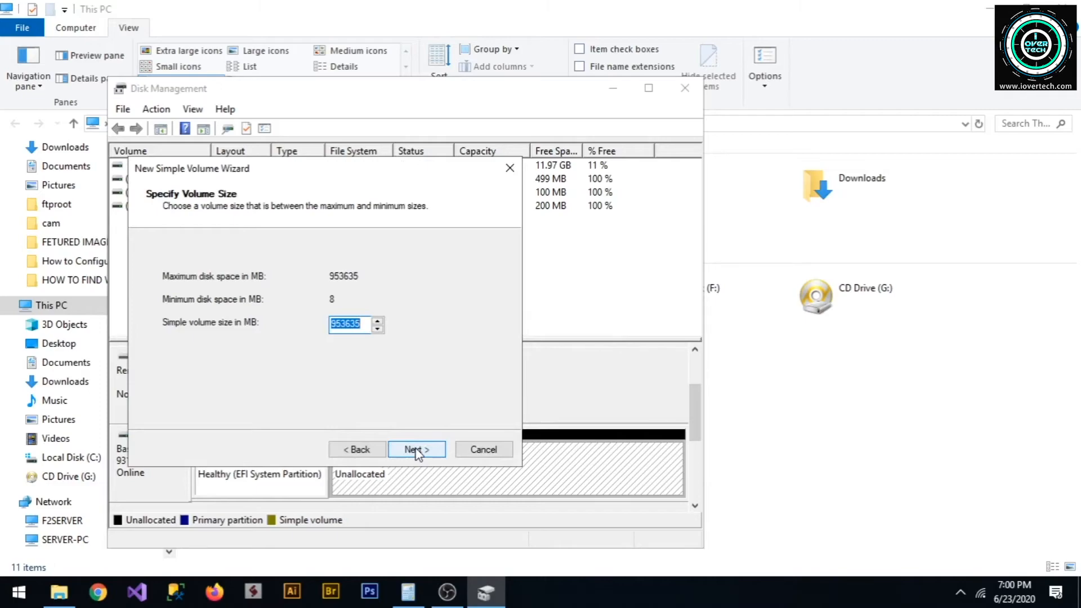
double_click(366, 325)
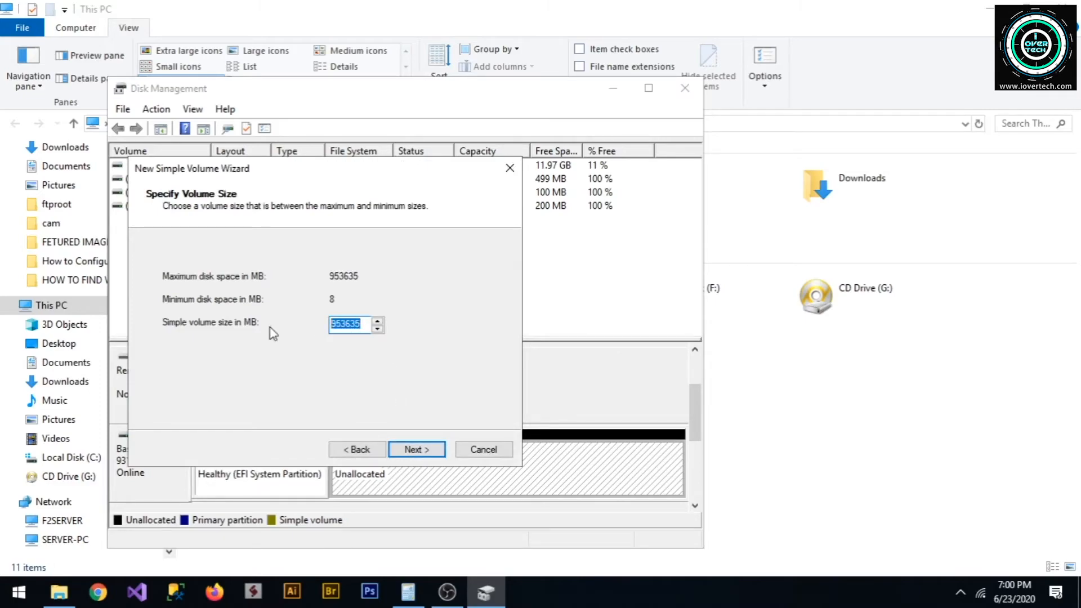
type("2")
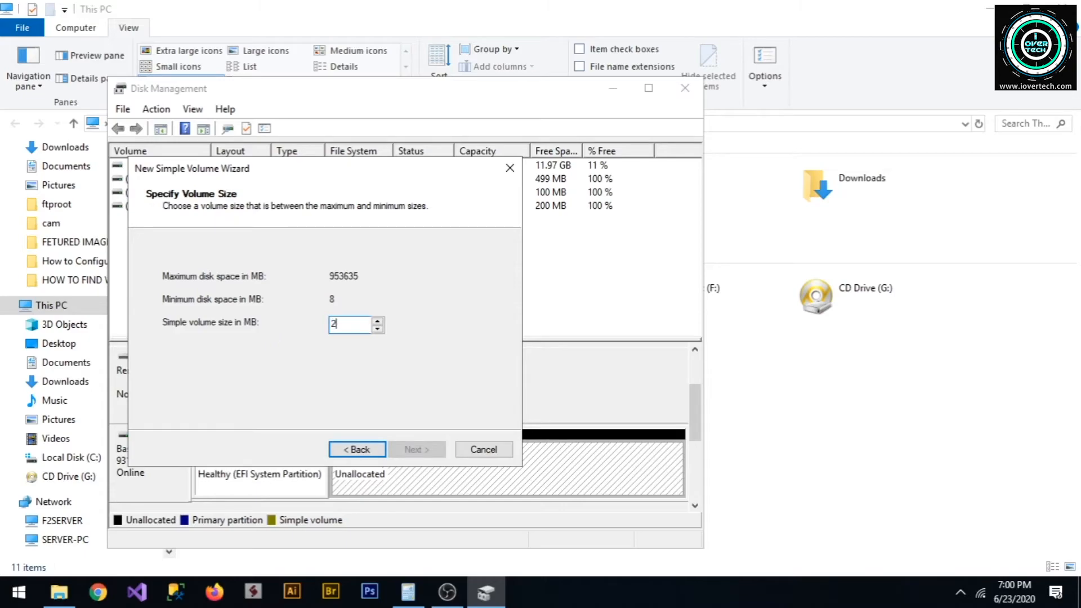
type("04800")
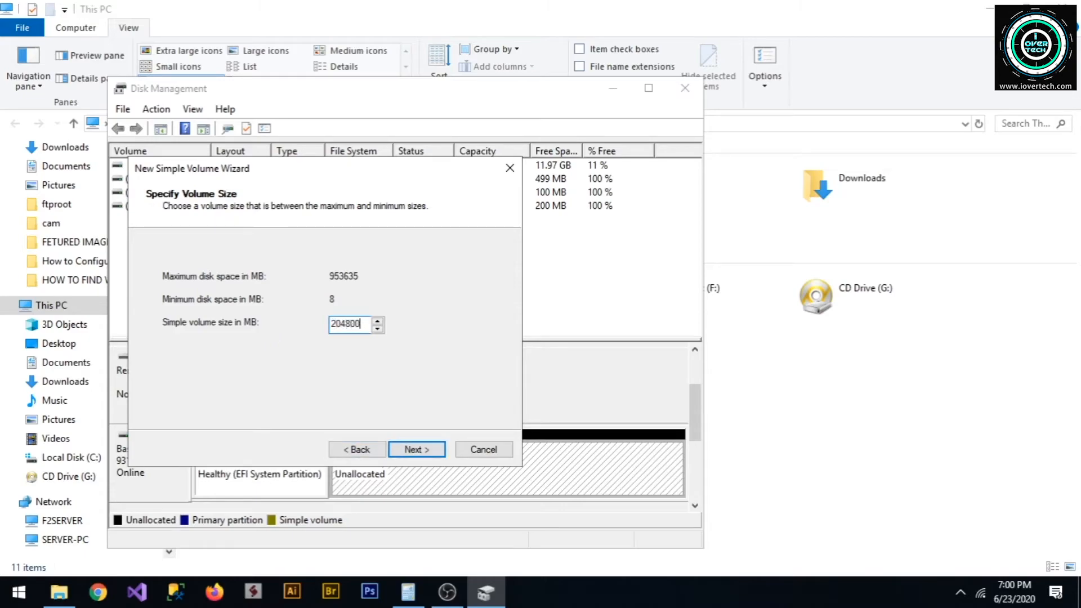
left_click(413, 449)
left_click(401, 278)
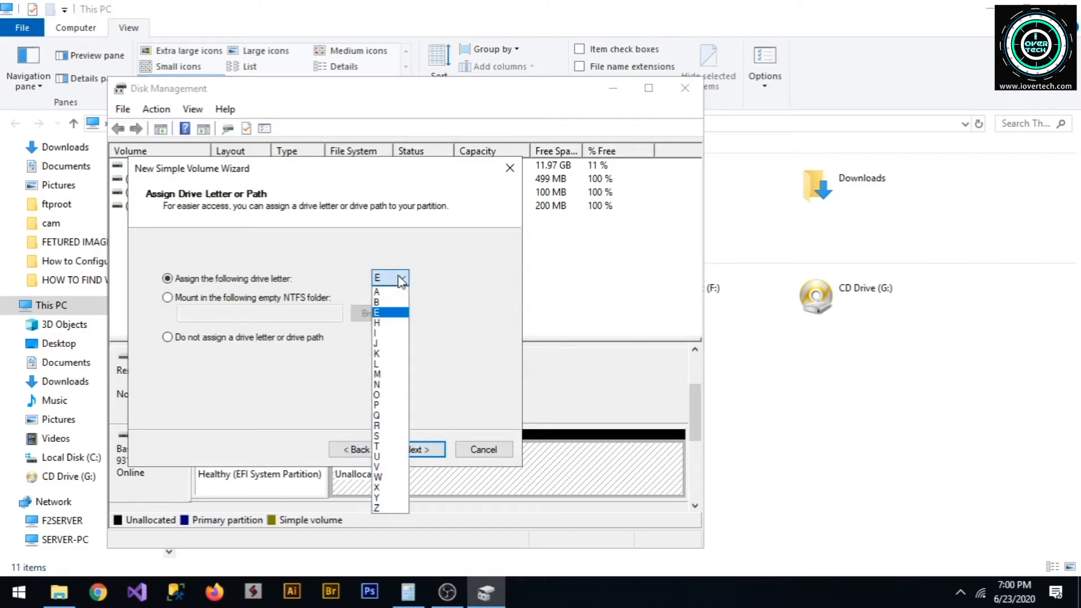
left_click(392, 353)
left_click(414, 449)
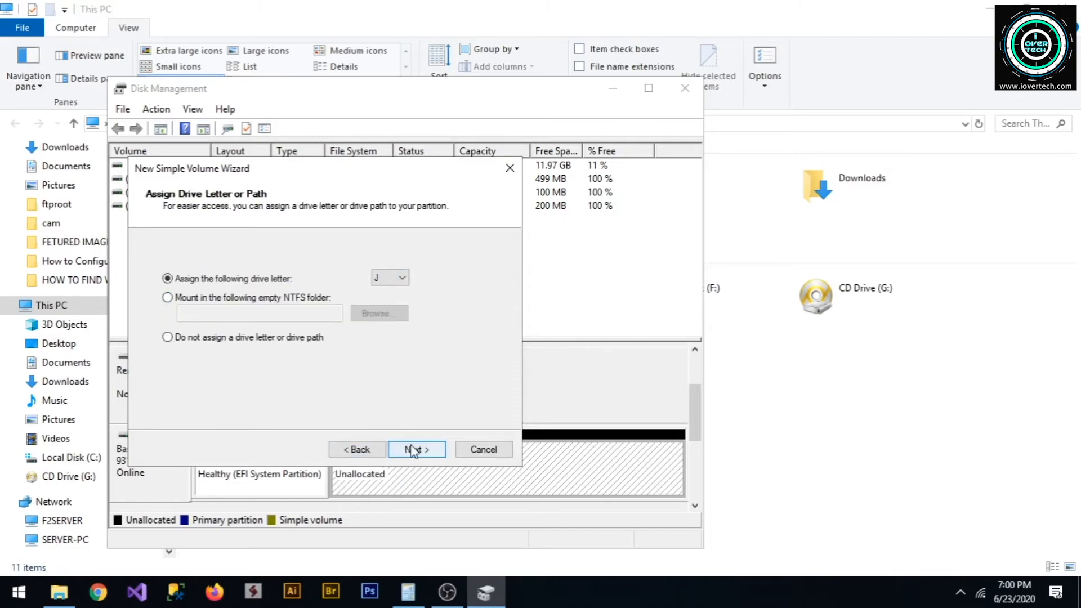
Format the new volume as exFAT with the label back up and a quick format, and finish the wizard
left_click(403, 313)
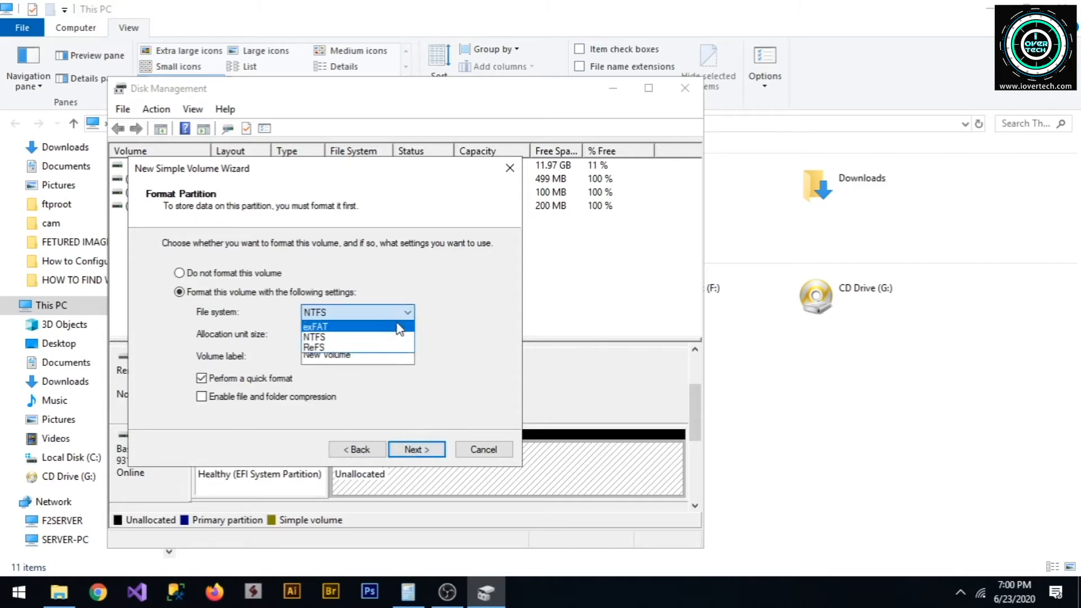
left_click(392, 327)
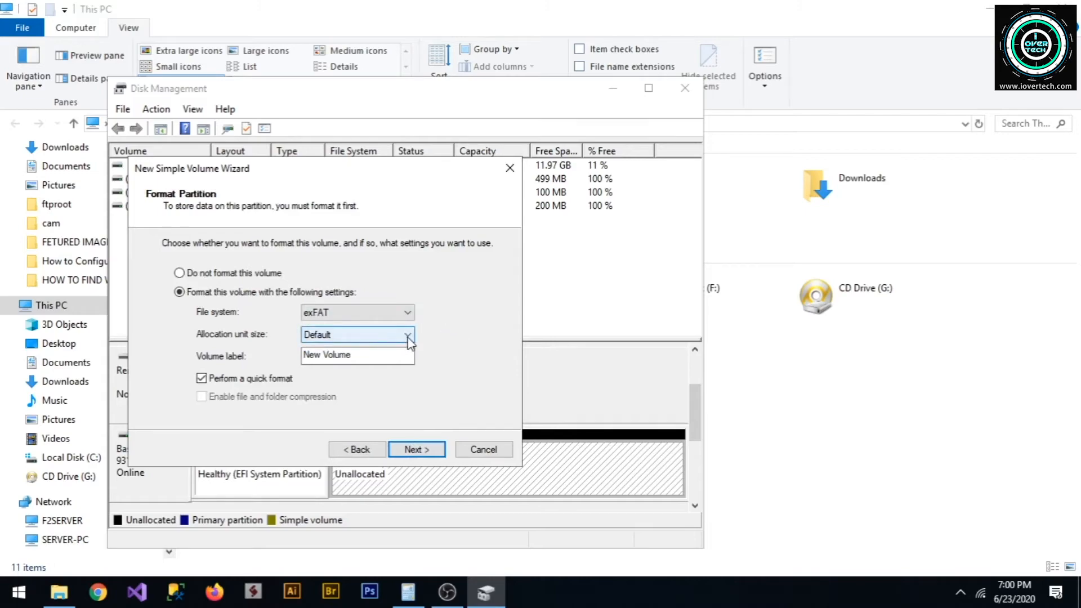
key("Tab")
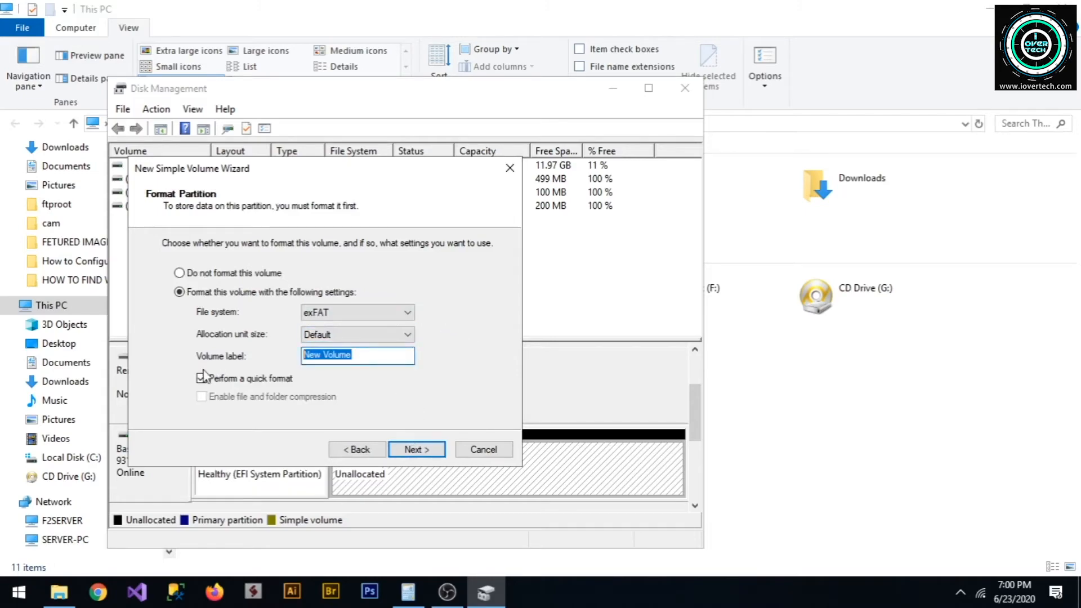
type("back up")
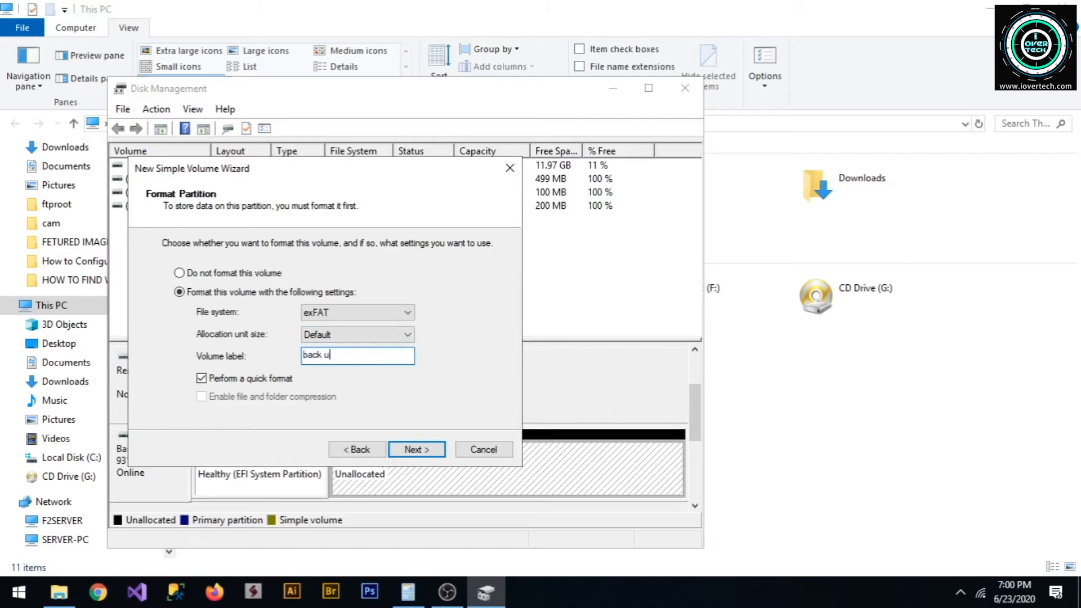
left_click(417, 449)
left_click(415, 451)
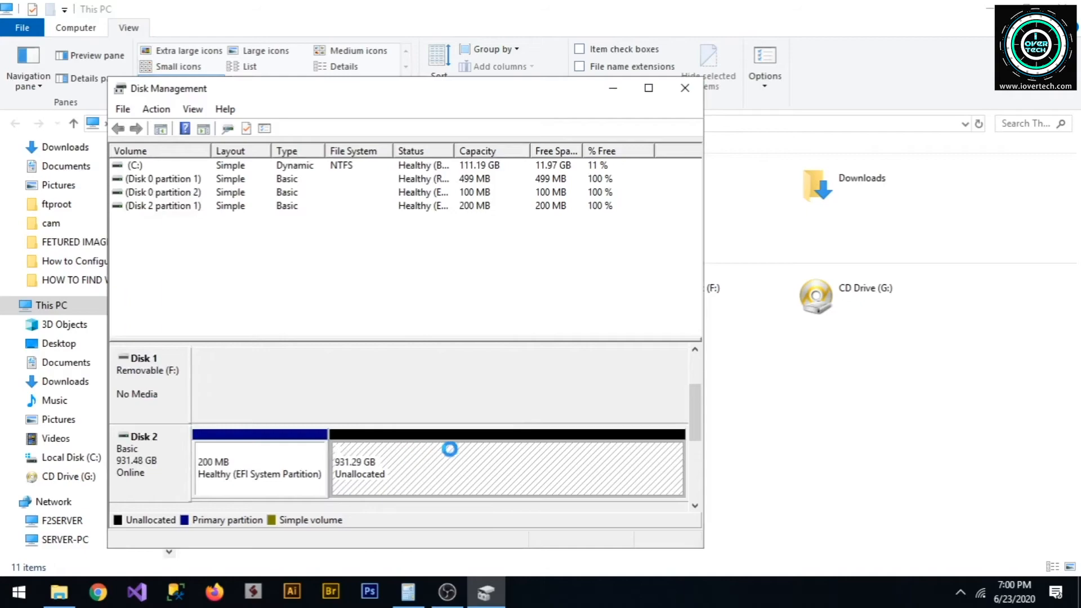
Start another simple volume in Disk 2's unallocated space with a size of 204800 MB and drive letter K
right_click(549, 468)
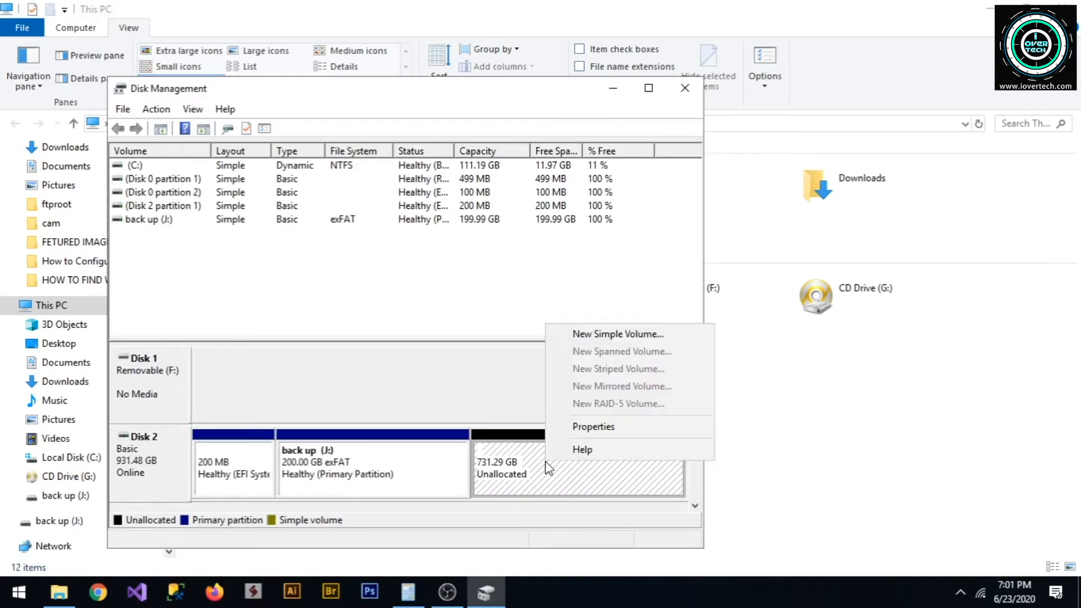
left_click(622, 333)
left_click(417, 450)
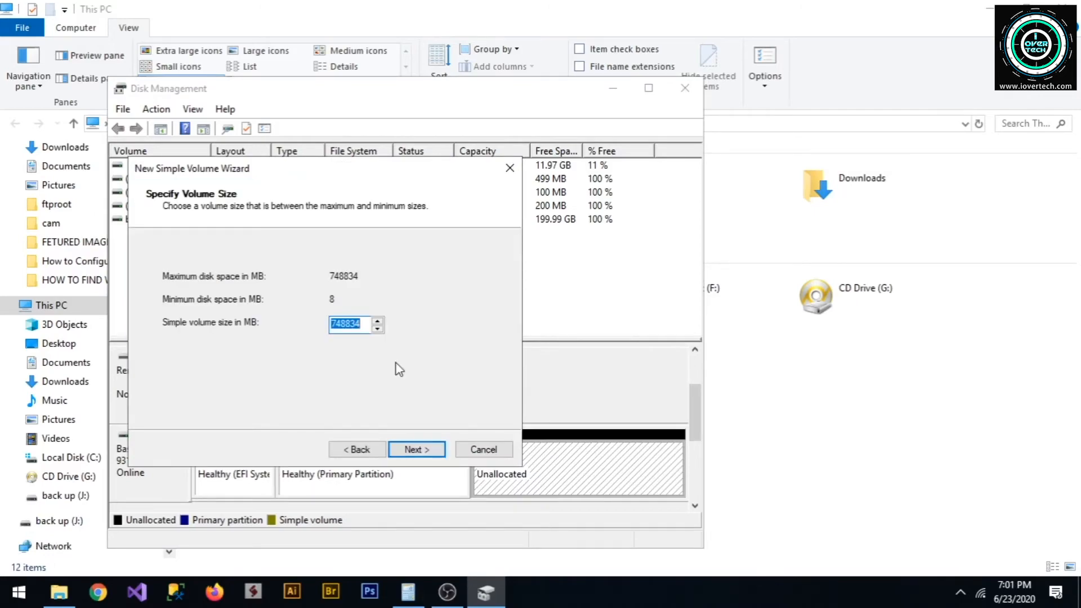
type("204800")
left_click(428, 451)
left_click(393, 278)
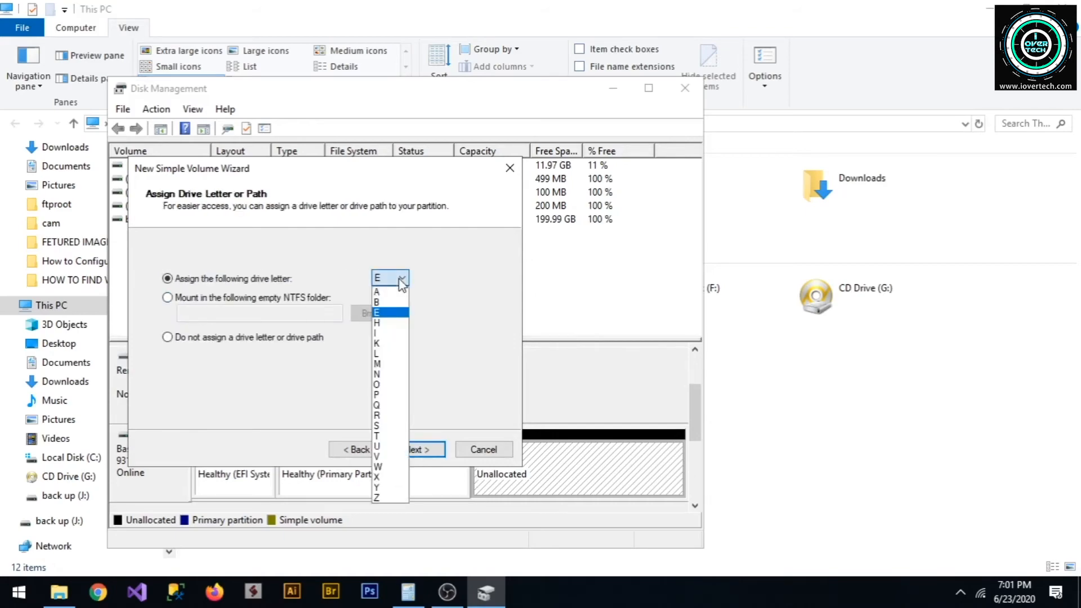
left_click(392, 345)
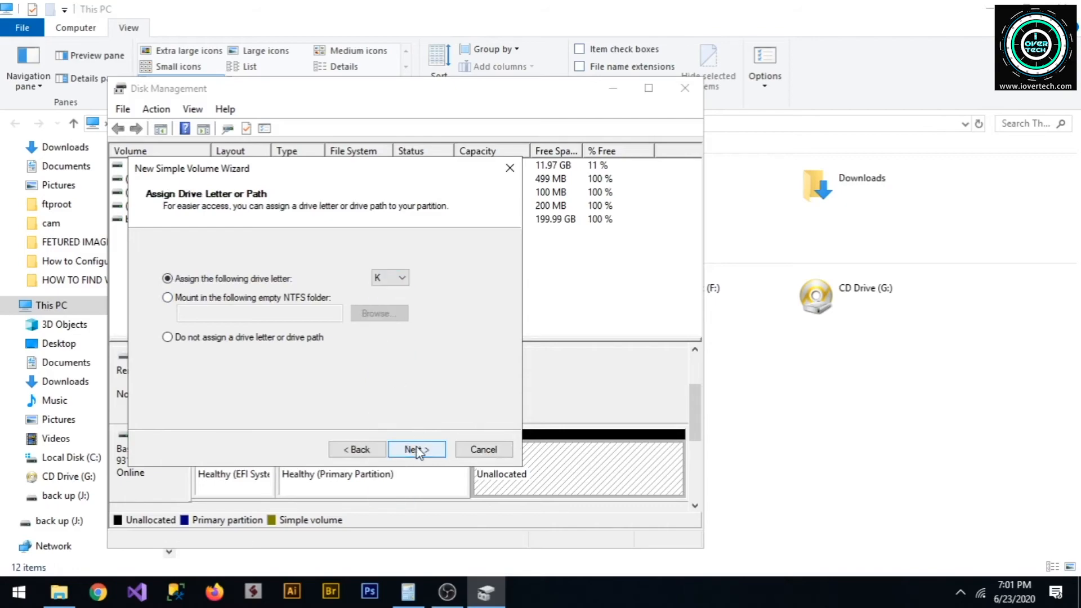
Format volume K as exFAT with the default label New Volume and a quick format, and finish the wizard
left_click(416, 449)
left_click(394, 312)
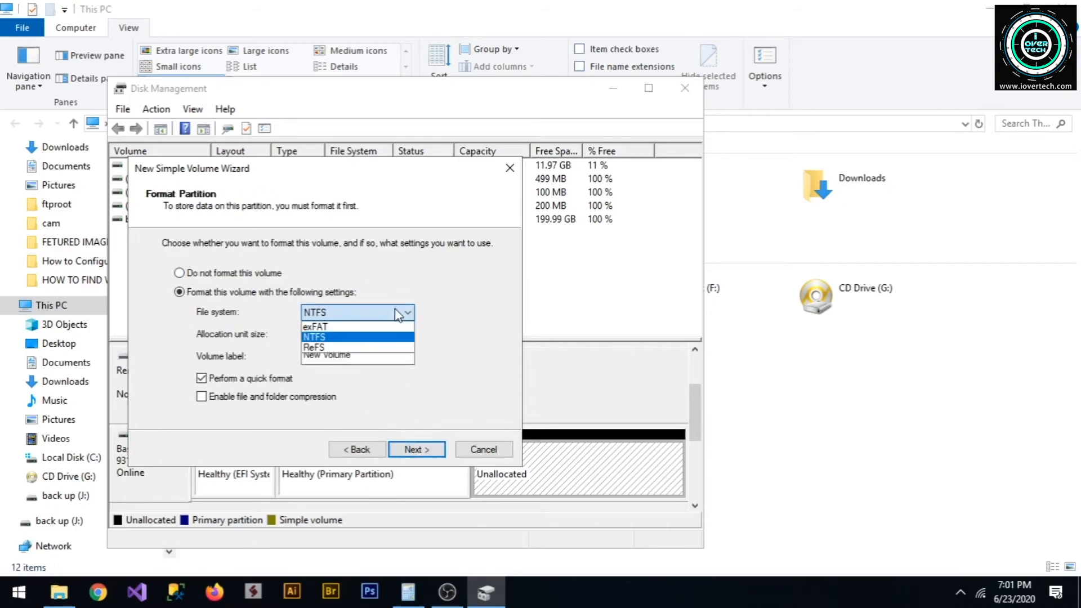
left_click(396, 325)
left_click(419, 450)
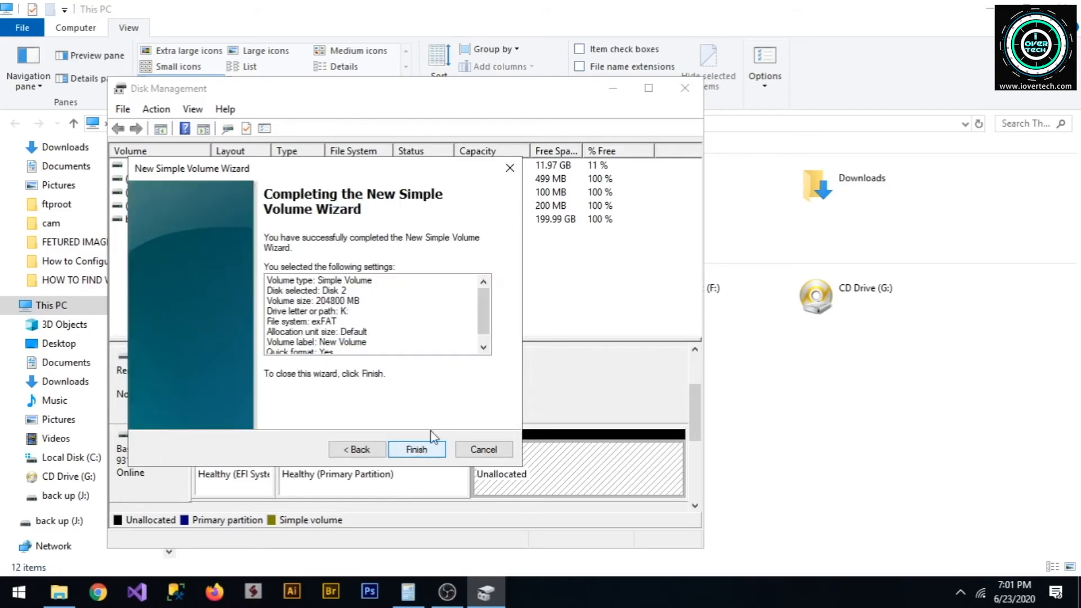
left_click(423, 450)
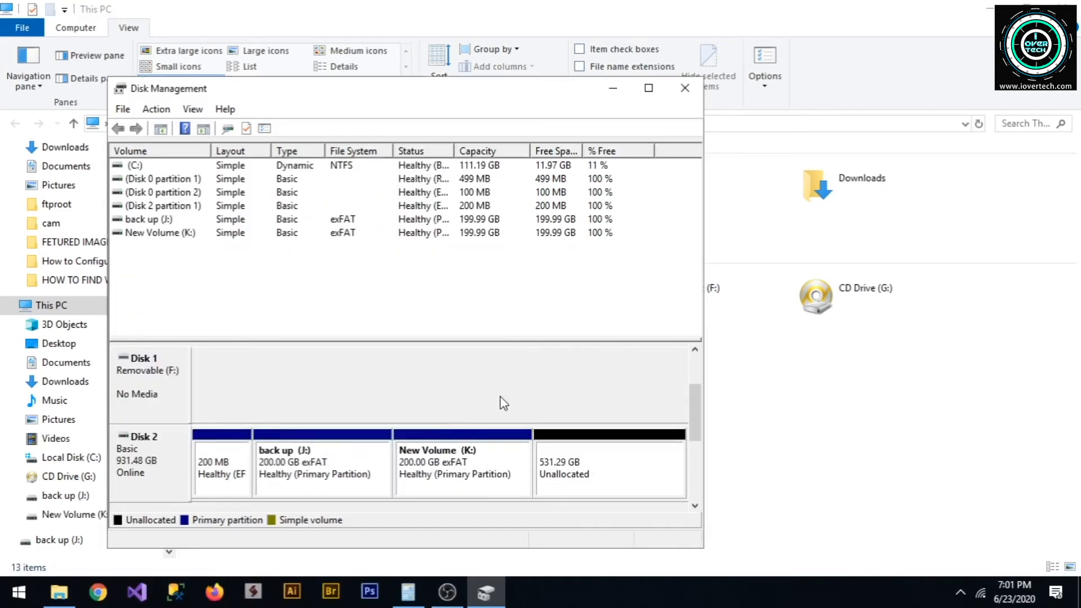
Start a simple volume using all of Disk 2's remaining unallocated space, with drive letter M
right_click(576, 462)
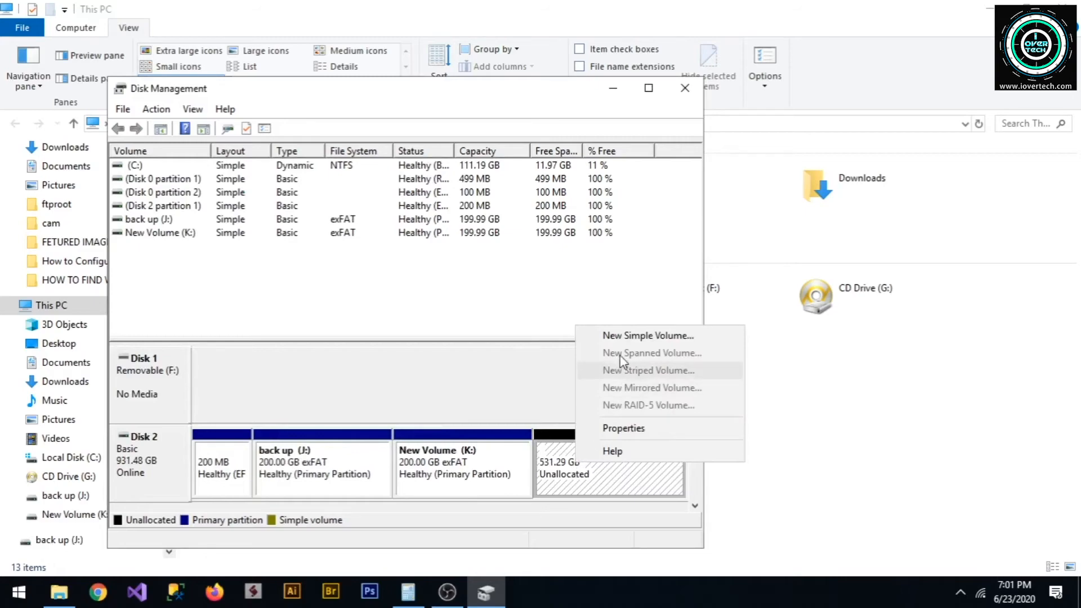
left_click(623, 336)
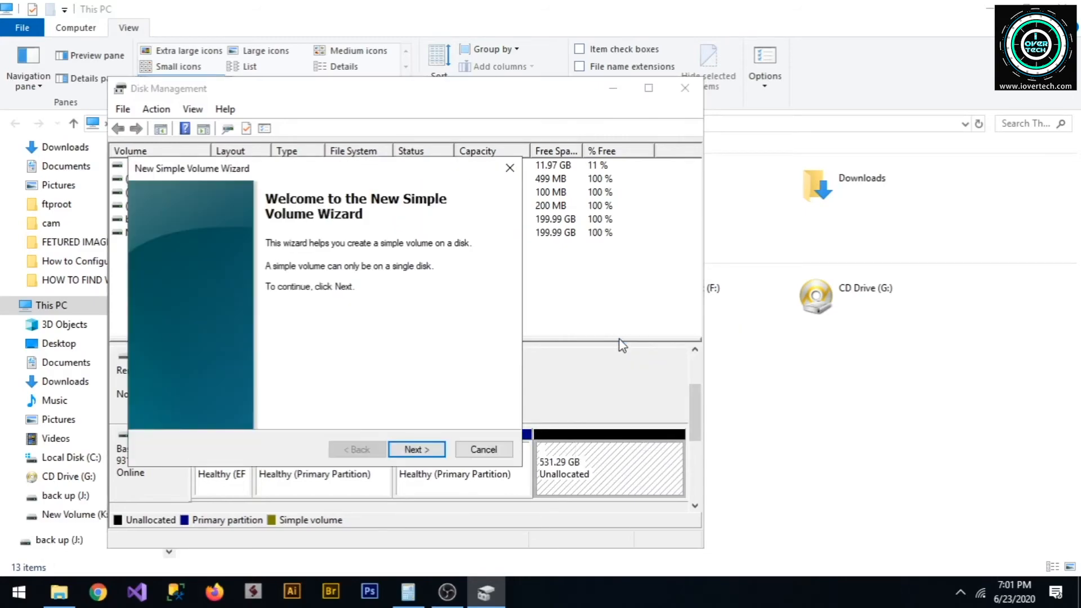
left_click(417, 449)
left_click(417, 450)
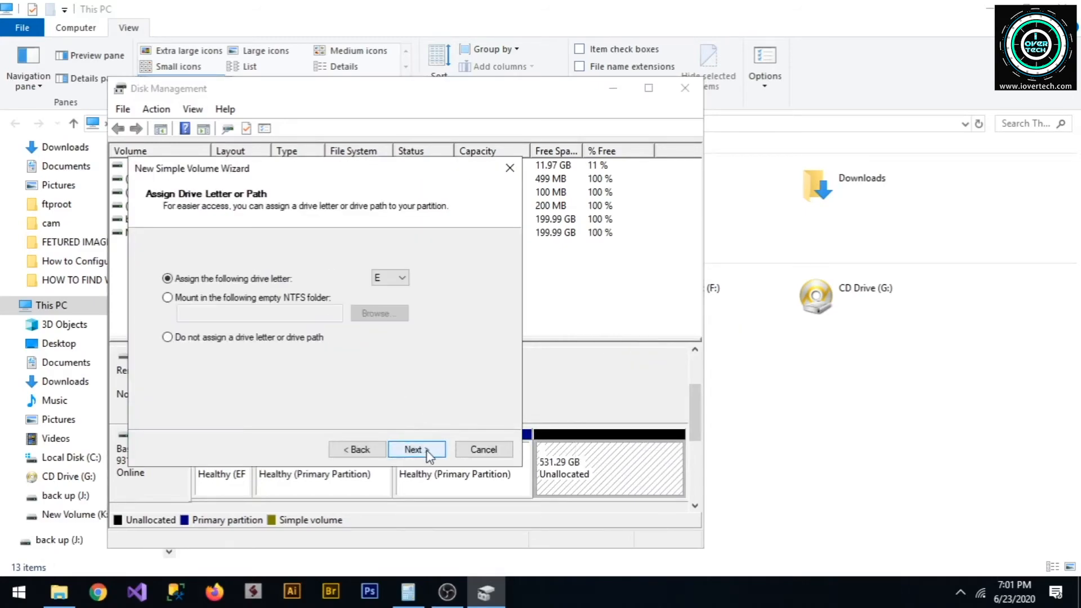
left_click(402, 278)
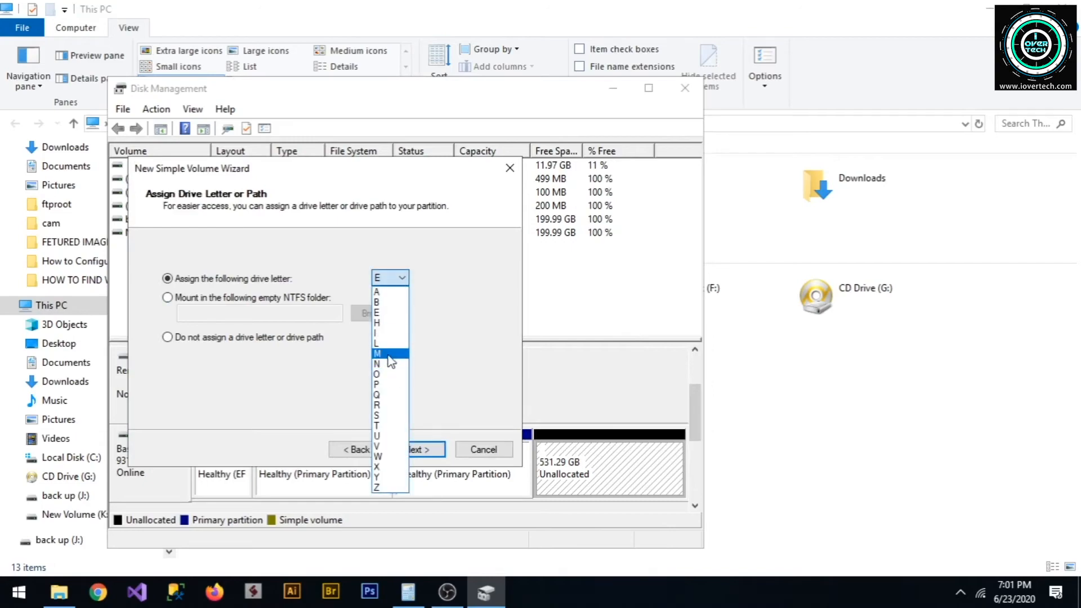
left_click(391, 354)
Format volume M as exFAT with the default label and a quick format, and complete its creation
left_click(426, 450)
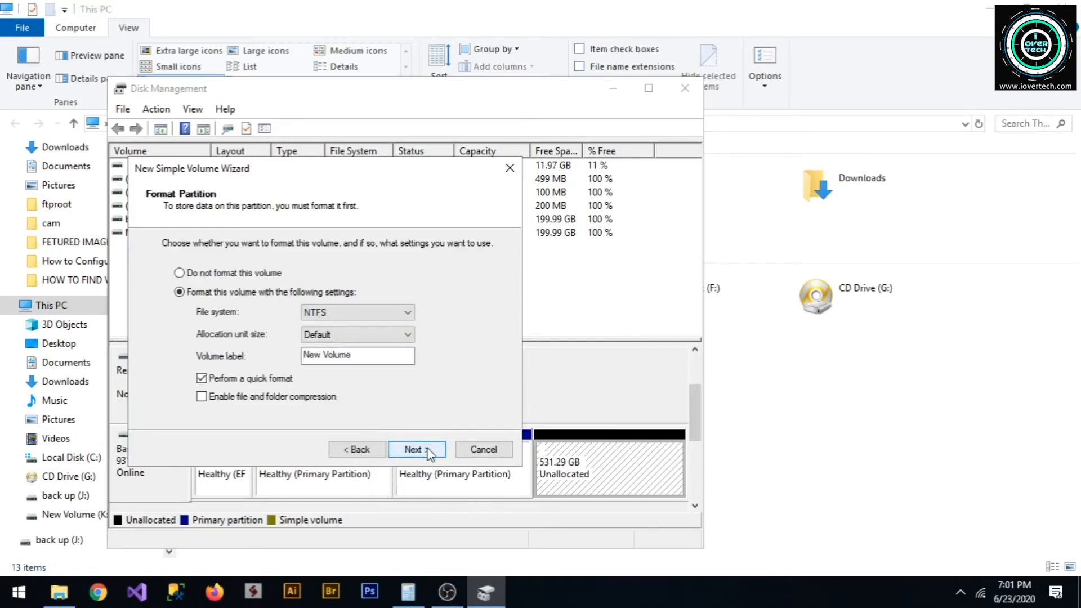
left_click(403, 313)
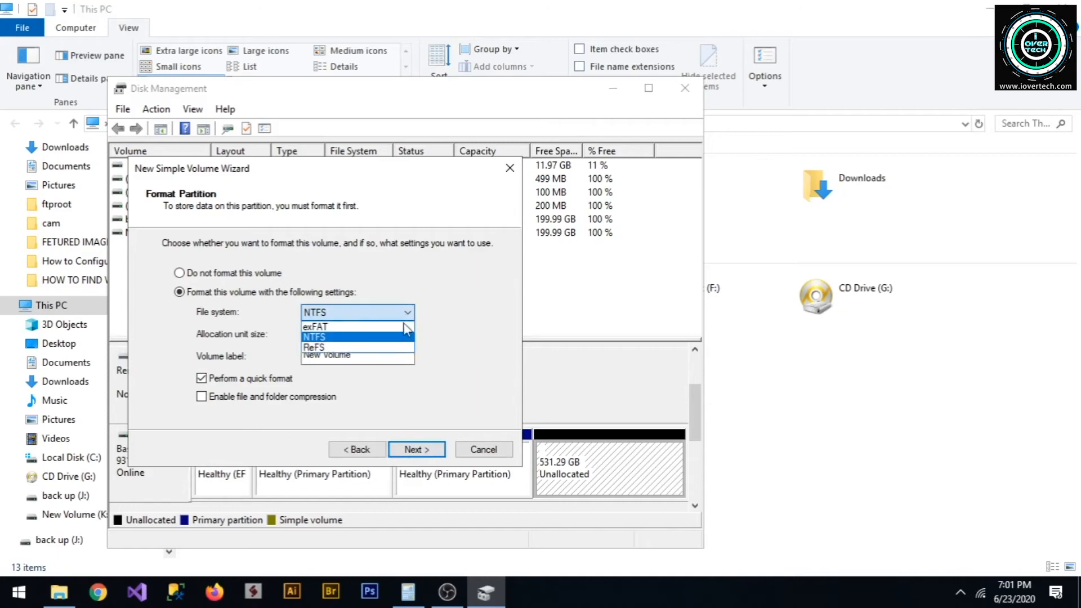
left_click(394, 327)
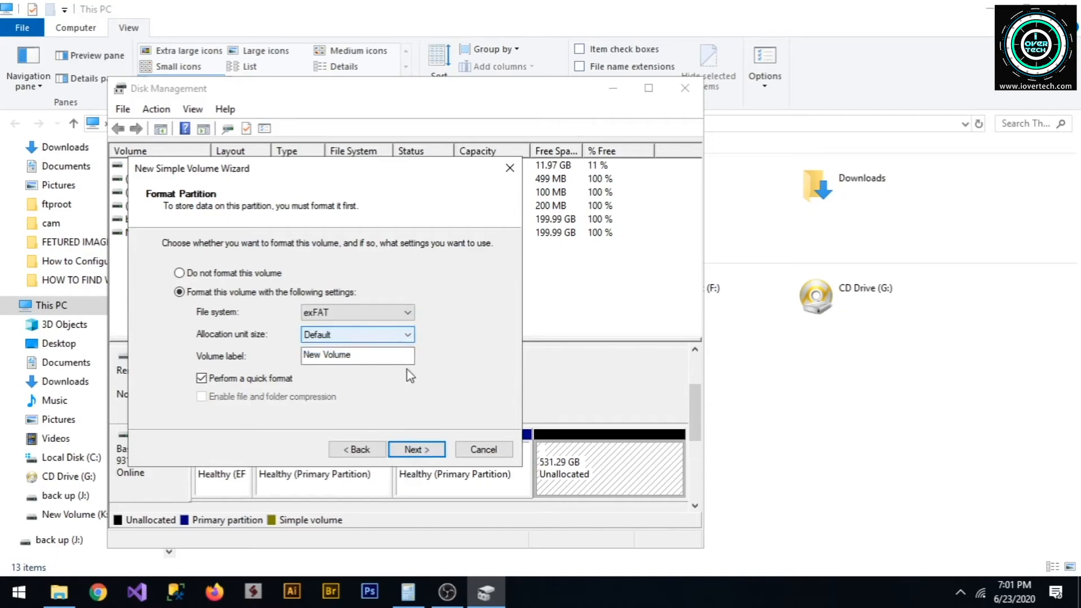
left_click(419, 450)
left_click(424, 449)
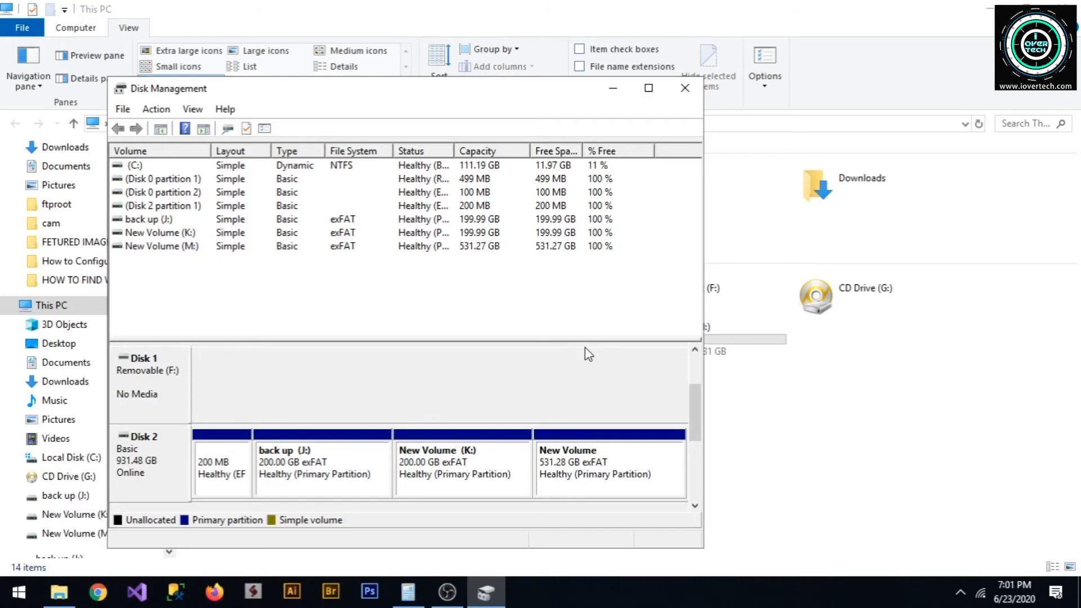
Open New Volume (M:) in File Explorer, create a test folder in it and delete that folder
left_click(732, 378)
double_click(690, 346)
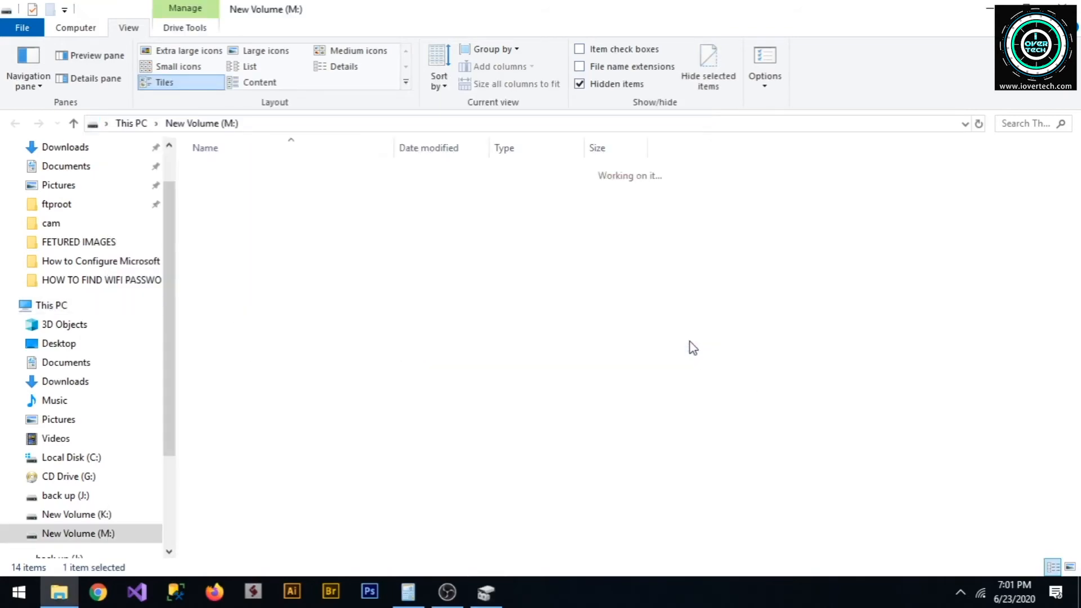
right_click(479, 282)
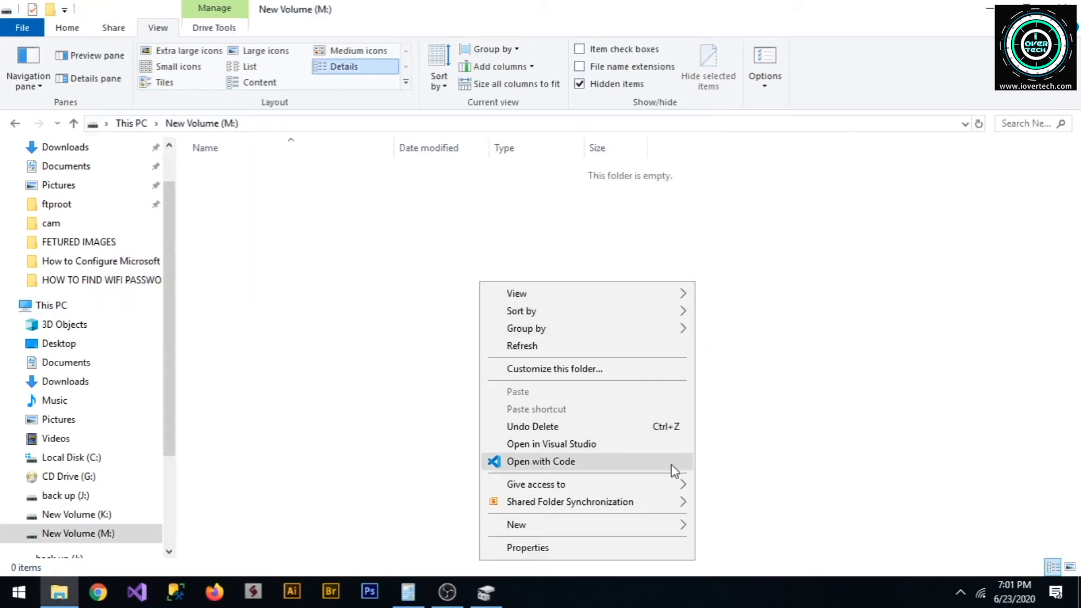
left_click(732, 359)
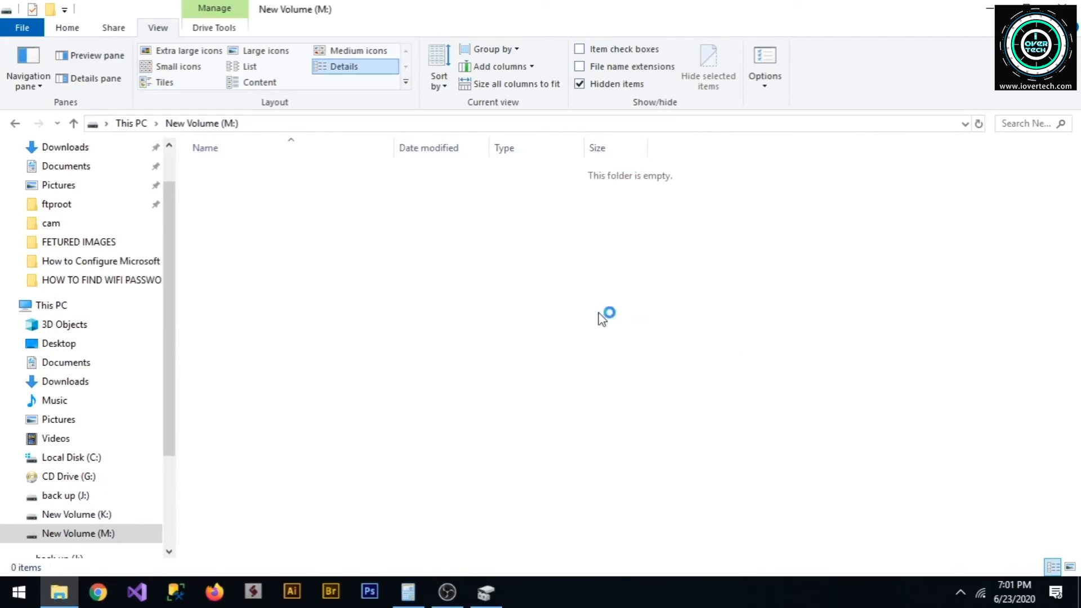
left_click(498, 303)
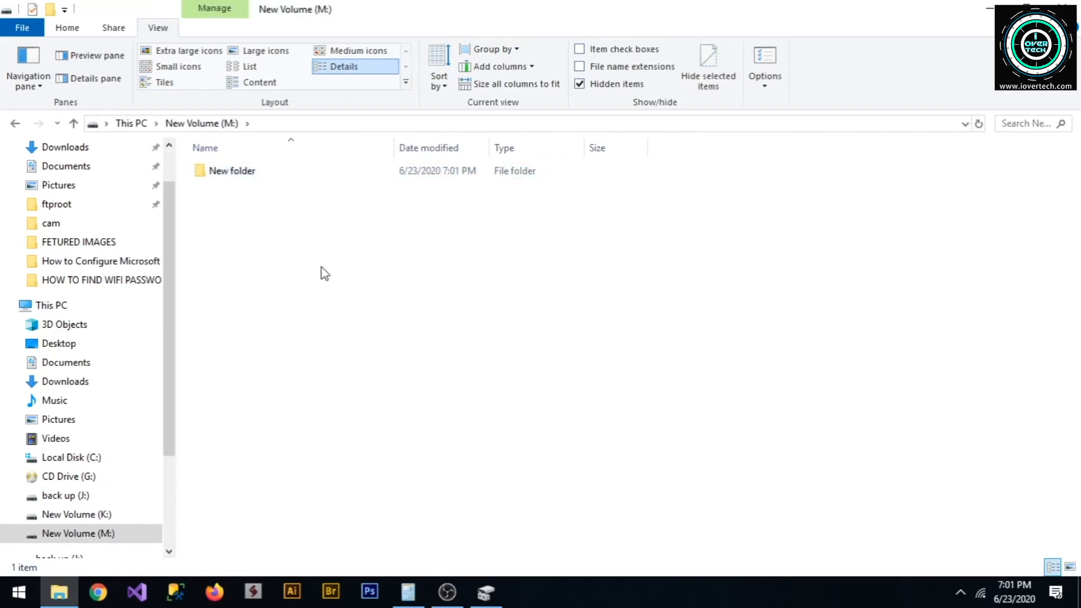
left_click(262, 180)
key("Delete")
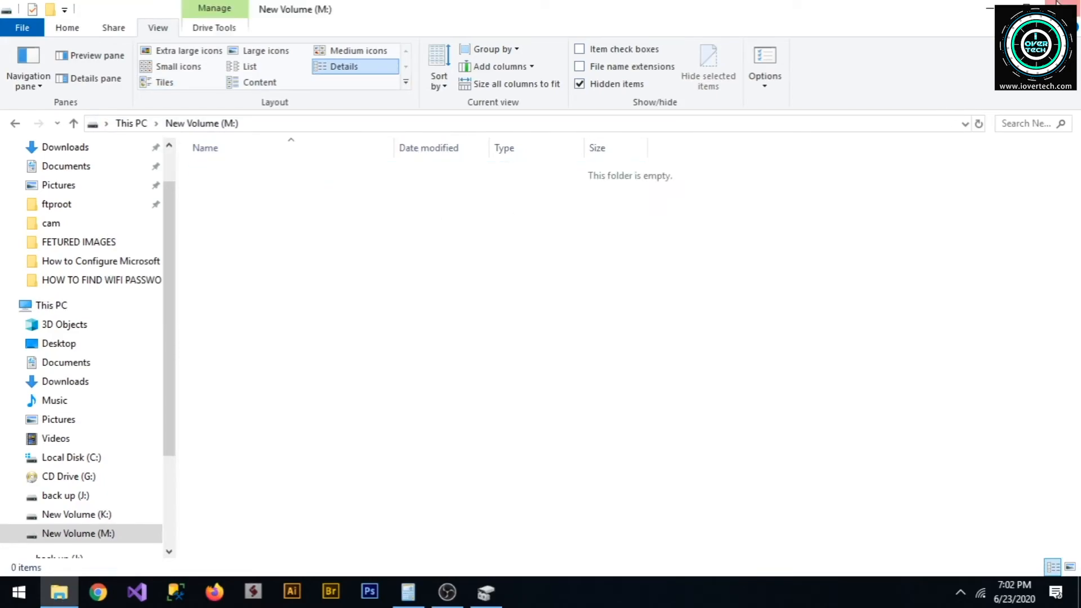
Shrink the New Volume (M:) window, create a new folder on the desktop and copy it onto the volume
left_click(1042, 6)
right_click(839, 163)
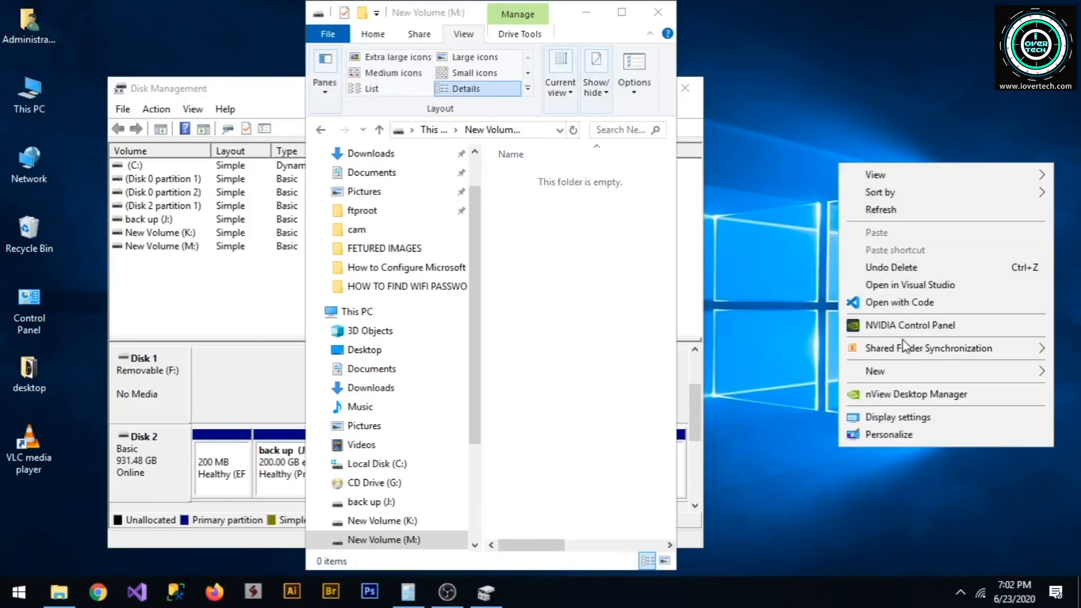
mouse_move(861, 372)
left_click(771, 369)
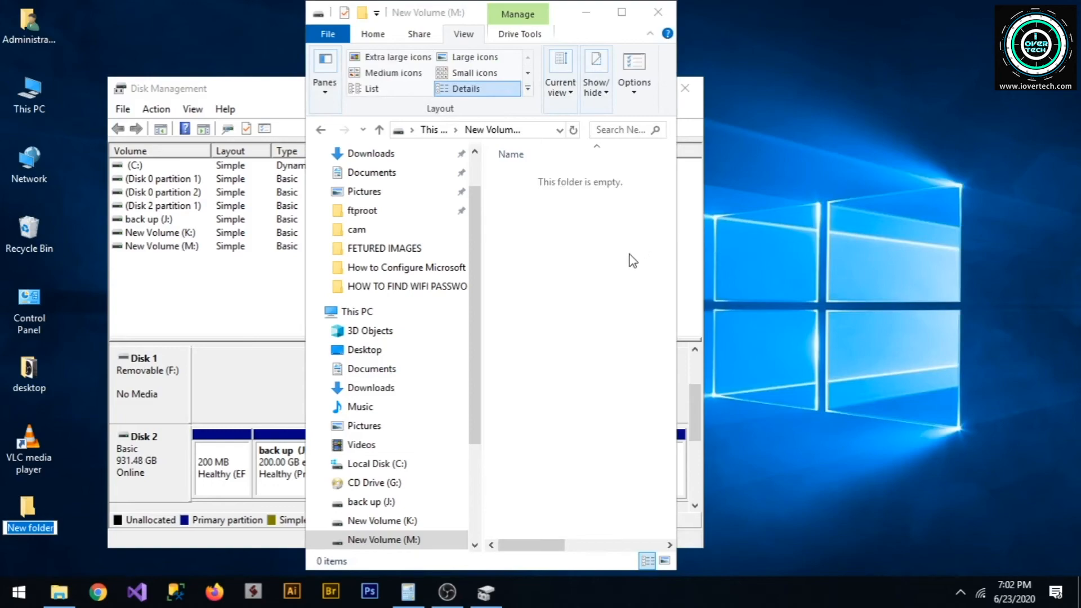
left_click_drag(18, 513, 579, 331)
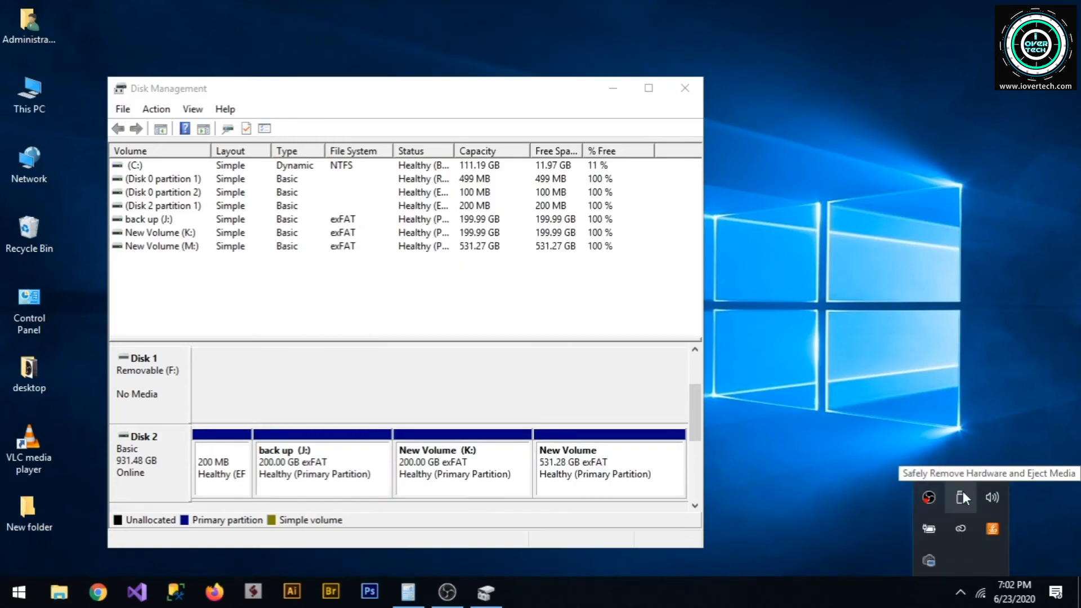
Safely eject the external hard disk from Windows
left_click(963, 496)
left_click(968, 434)
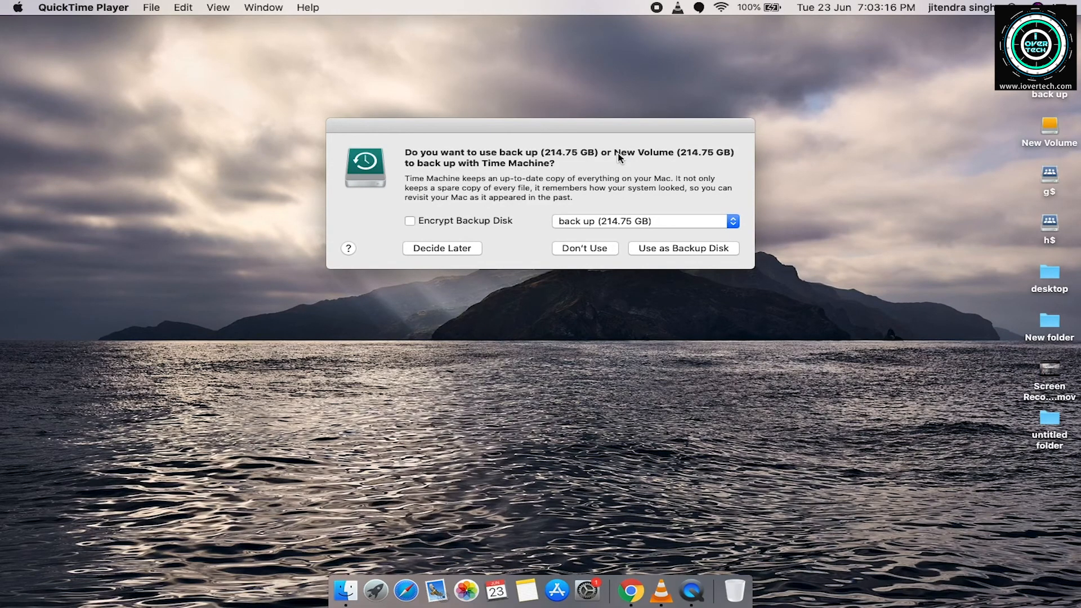
On the Mac, decline using the disk for Time Machine backups and open the back up volume
left_click(585, 249)
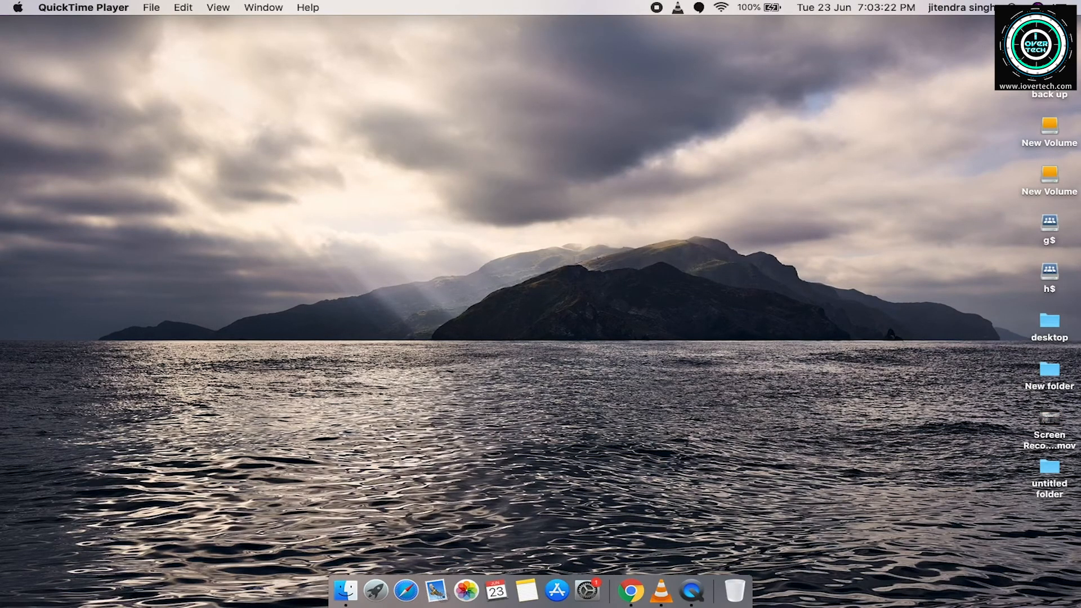
double_click(1049, 76)
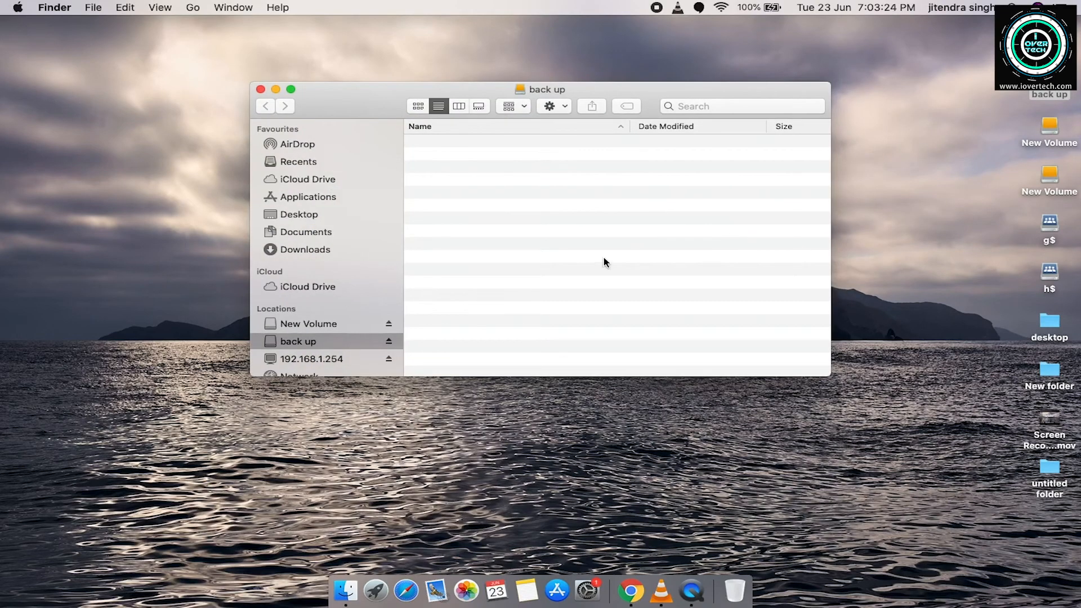
Copy untitled folder from the desktop to the back up volume and back to the desktop, replacing the existing one
left_click_drag(1068, 484, 697, 295)
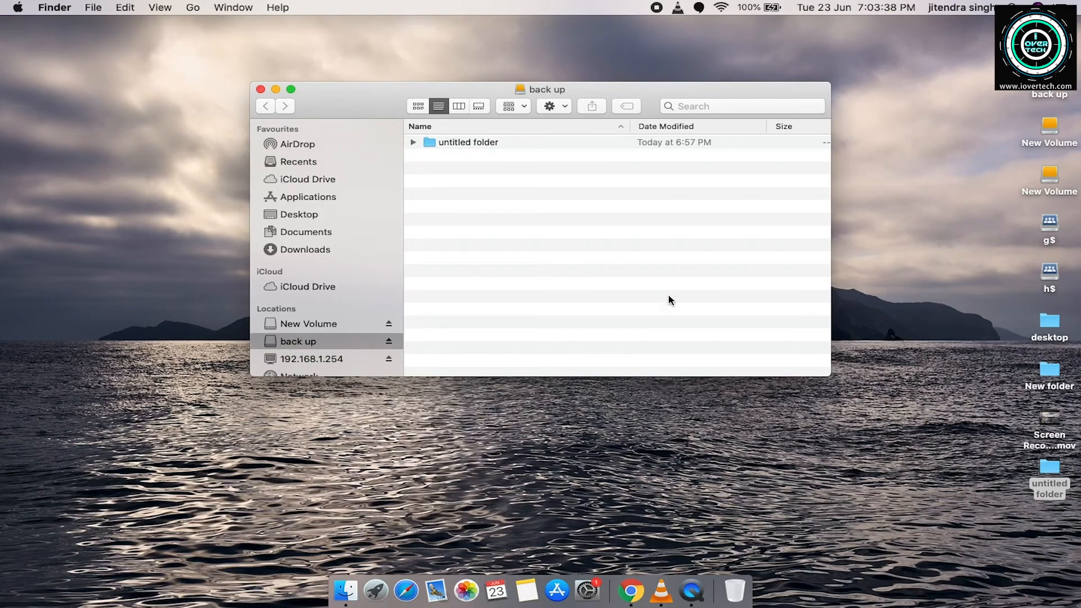
left_click_drag(450, 143, 662, 444)
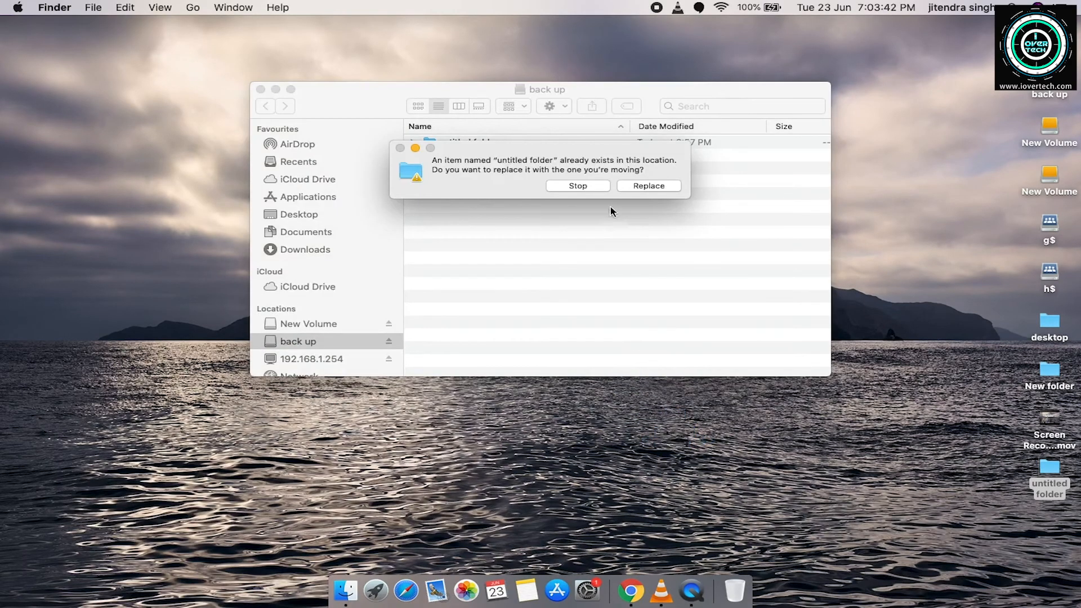
left_click(648, 187)
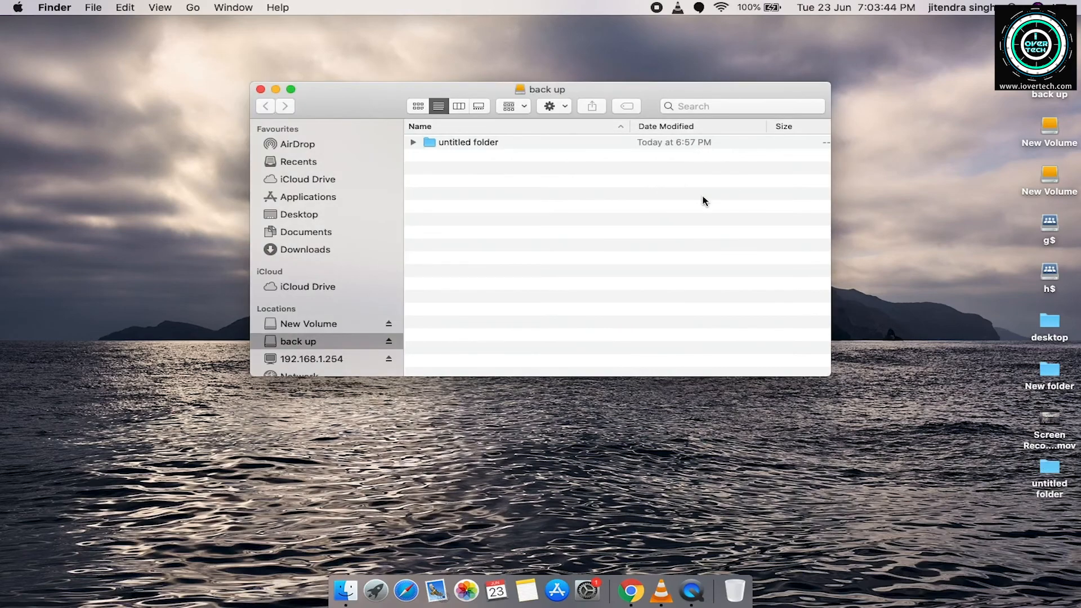
Create a new folder in the back up volume
right_click(665, 243)
left_click(674, 250)
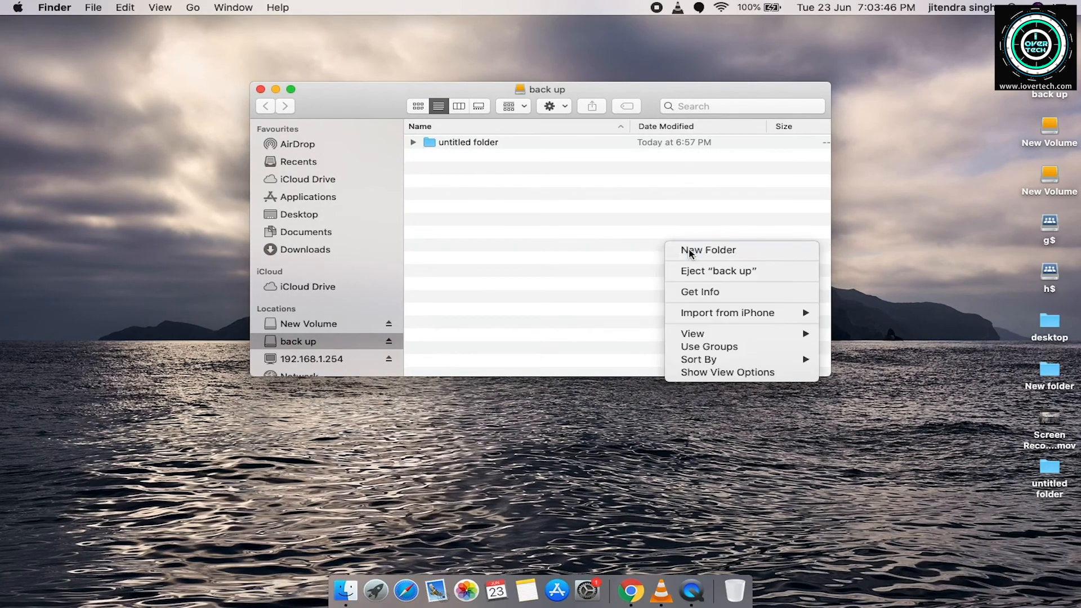